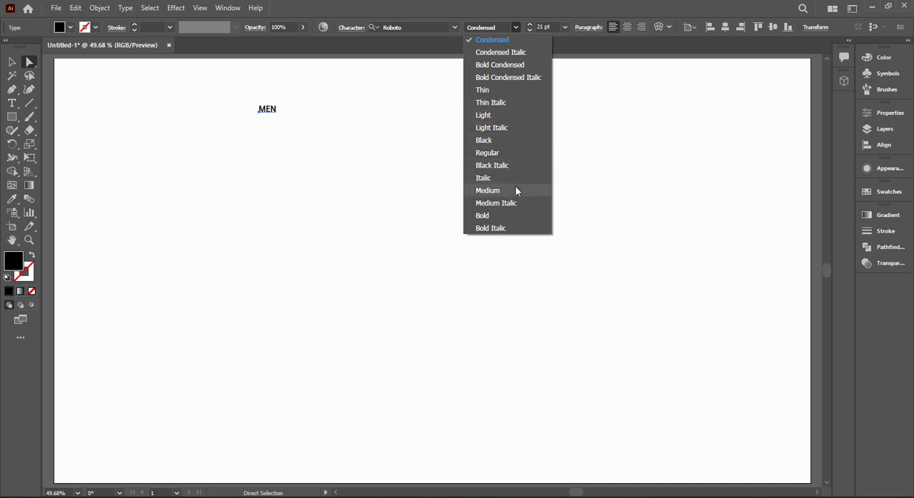
Step: Set the MEN text to Medium style at 24 pt and move it up and to the left on the artboard
{"action": "left_click", "coordinate": [515, 190]}
{"action": "left_click", "coordinate": [565, 28]}
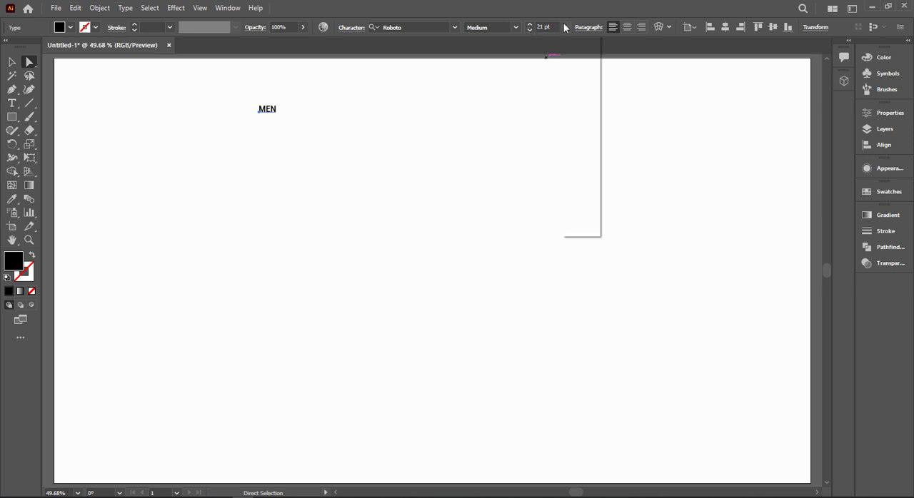
{"action": "left_click", "coordinate": [582, 181]}
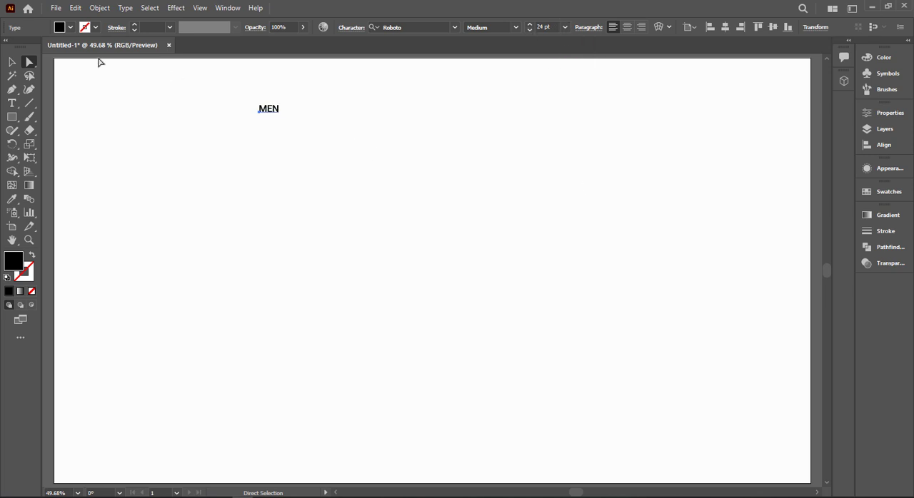
{"action": "left_click", "coordinate": [11, 62]}
{"action": "left_click_drag", "start_coordinate": [271, 117], "coordinate": [241, 96]}
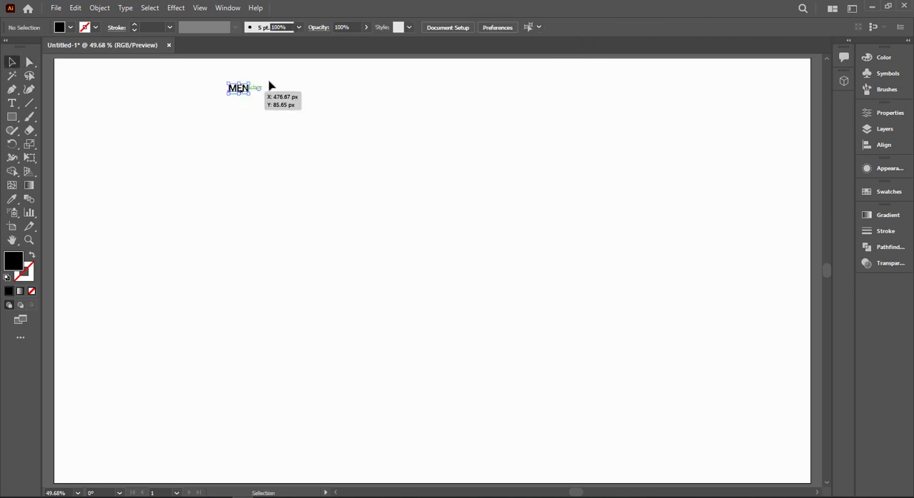
Step: Set the MEN text's font size to 30 pt
{"action": "left_click", "coordinate": [516, 27]}
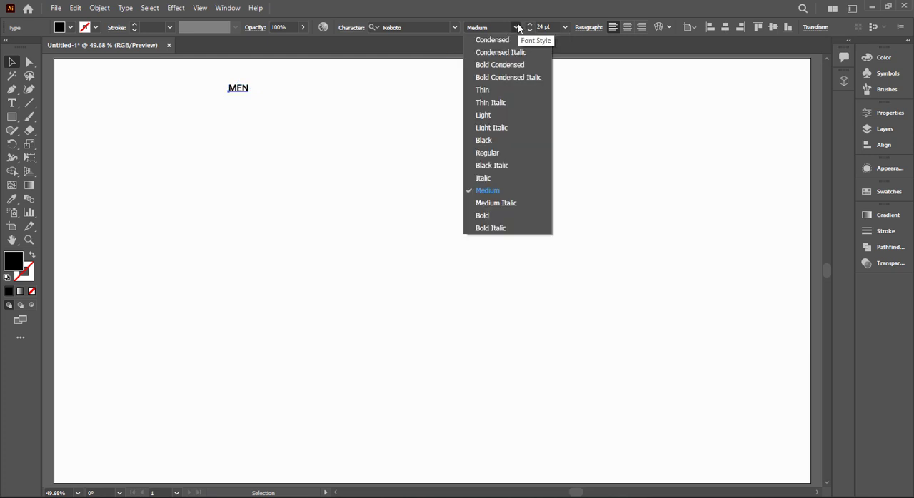
{"action": "left_click", "coordinate": [516, 27]}
{"action": "left_click", "coordinate": [565, 27]}
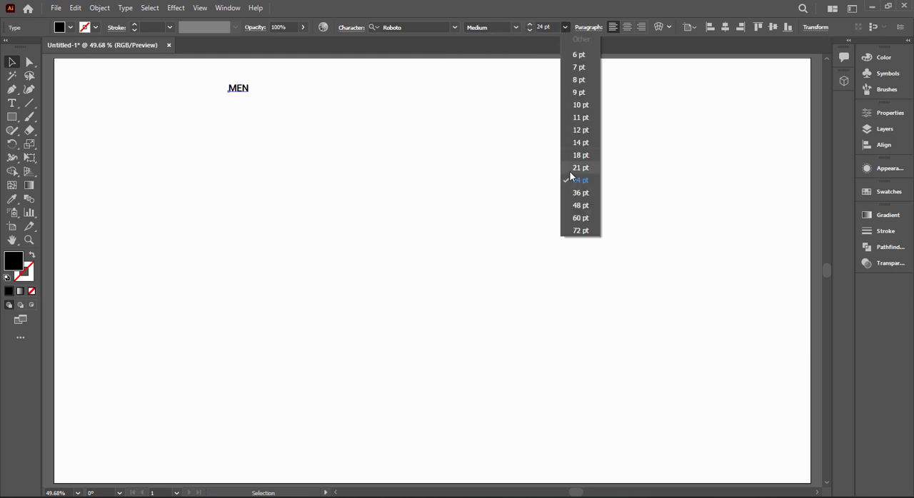
{"action": "left_click", "coordinate": [557, 27]}
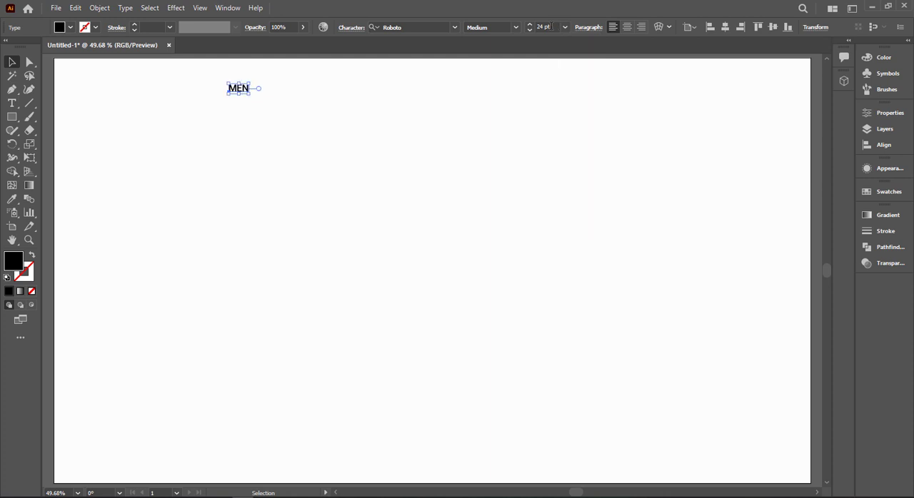
{"action": "type", "text": "30"}
{"action": "key", "text": "Return"}
{"action": "left_click", "coordinate": [278, 139]}
Step: Duplicate the MEN label to its right and repeat the copy three more times to form a row of five evenly spaced labels
{"action": "left_click", "coordinate": [246, 90]}
{"action": "left_click_drag", "start_coordinate": [251, 87], "coordinate": [282, 107]}
{"action": "left_click", "coordinate": [243, 106]}
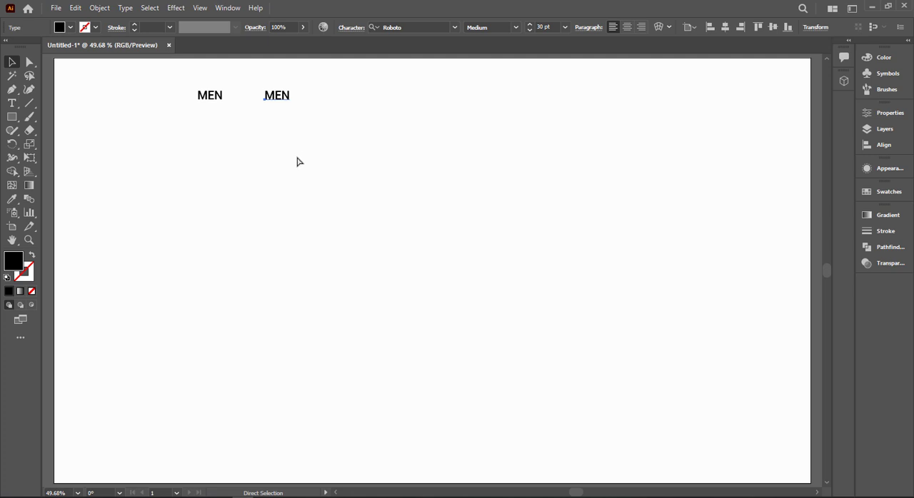
{"action": "key", "text": "ctrl+d"}
{"action": "key", "text": "ctrl+d"}
{"action": "key", "text": "ctrl+d"}
Step: Change the second label's text to WOMEN and the third label's text to KIDS
{"action": "double_click", "coordinate": [278, 100]}
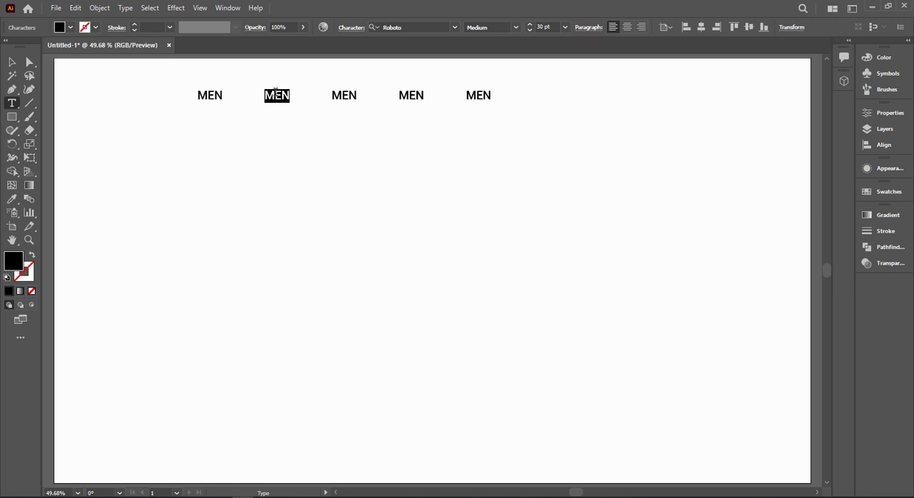
{"action": "type", "text": "WO"}
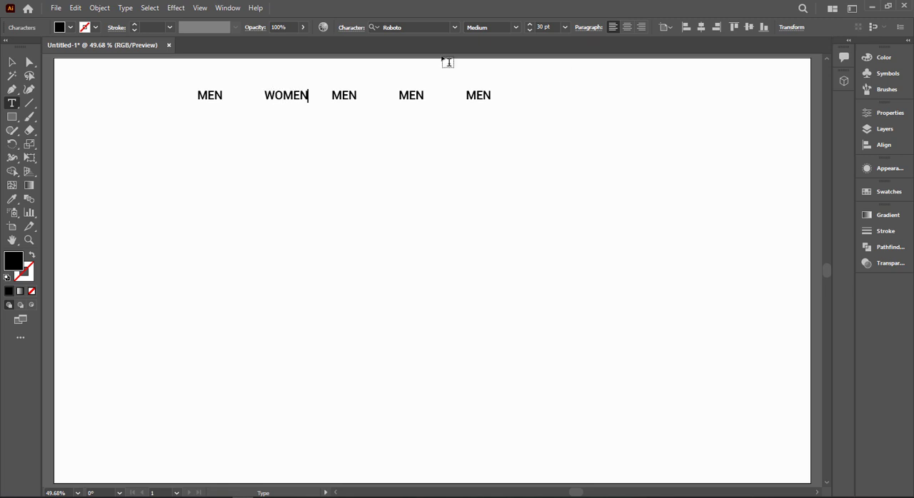
{"action": "left_click", "coordinate": [11, 62]}
{"action": "left_click", "coordinate": [351, 98]}
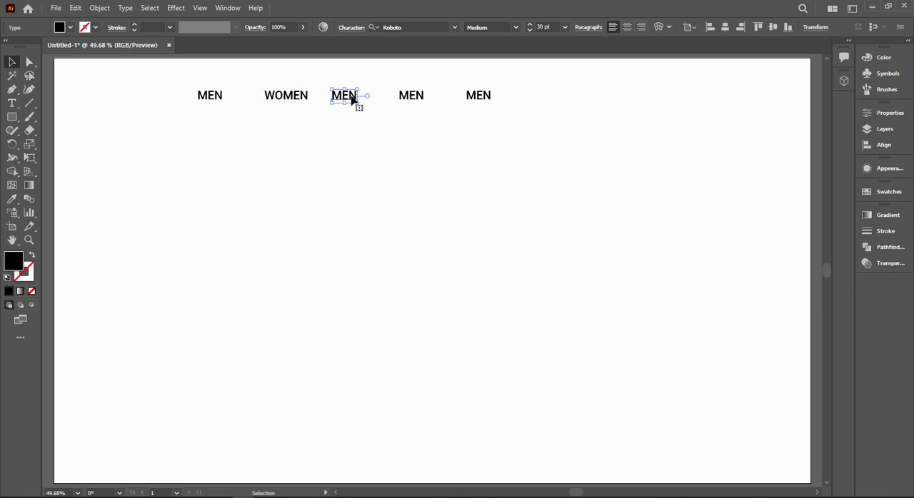
{"action": "double_click", "coordinate": [350, 98]}
{"action": "type", "text": "KIDS"}
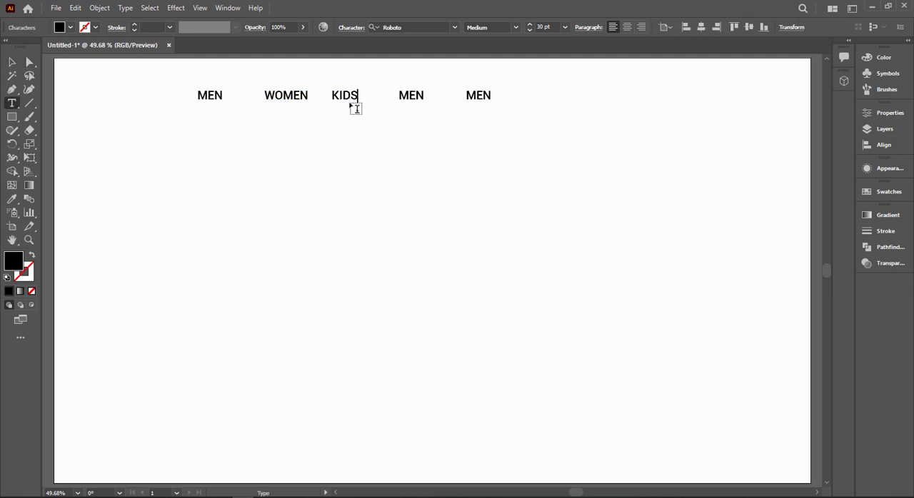
Step: Change the fourth label's text to SALE and the fifth label's text to SNKRS
{"action": "double_click", "coordinate": [411, 95]}
{"action": "type", "text": "SALE"}
{"action": "double_click", "coordinate": [474, 94]}
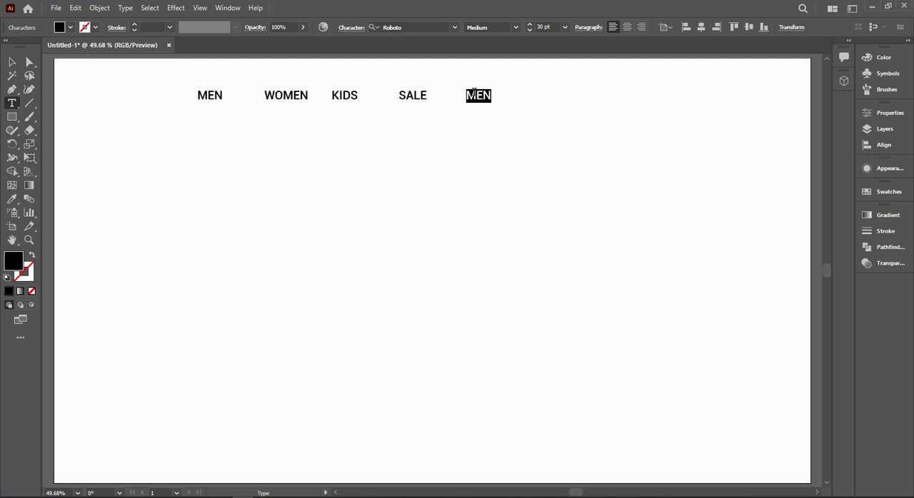
{"action": "type", "text": "SH"}
{"action": "type", "text": "KRS"}
Step: Try to align the five menu labels to their horizontal center, and undo the alignment
{"action": "left_click", "coordinate": [11, 63]}
{"action": "left_click_drag", "start_coordinate": [189, 88], "coordinate": [523, 119]}
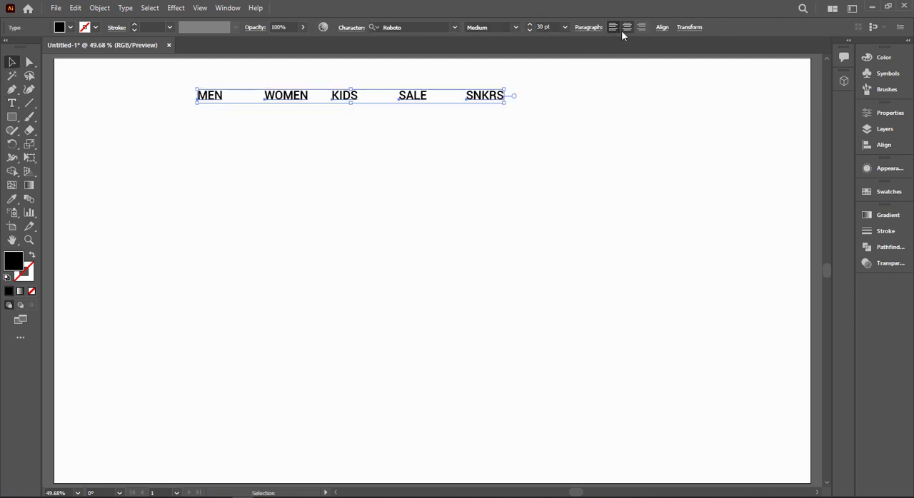
{"action": "left_click", "coordinate": [664, 28]}
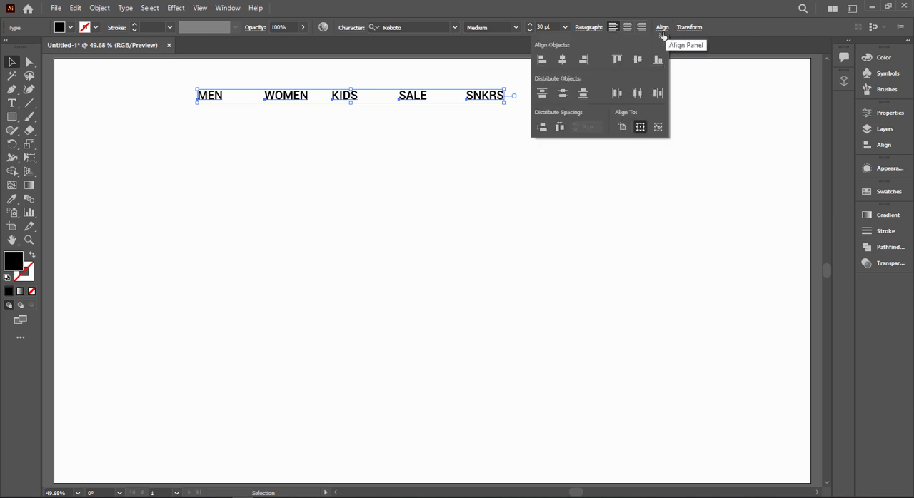
{"action": "left_click", "coordinate": [562, 60]}
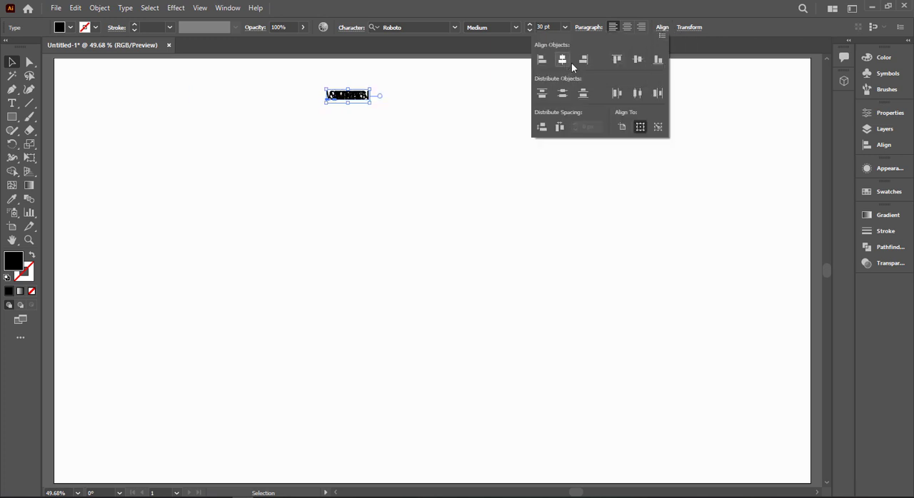
{"action": "key", "text": "ctrl+z"}
{"action": "left_click", "coordinate": [689, 27]}
{"action": "left_click", "coordinate": [663, 27]}
{"action": "left_click", "coordinate": [663, 28]}
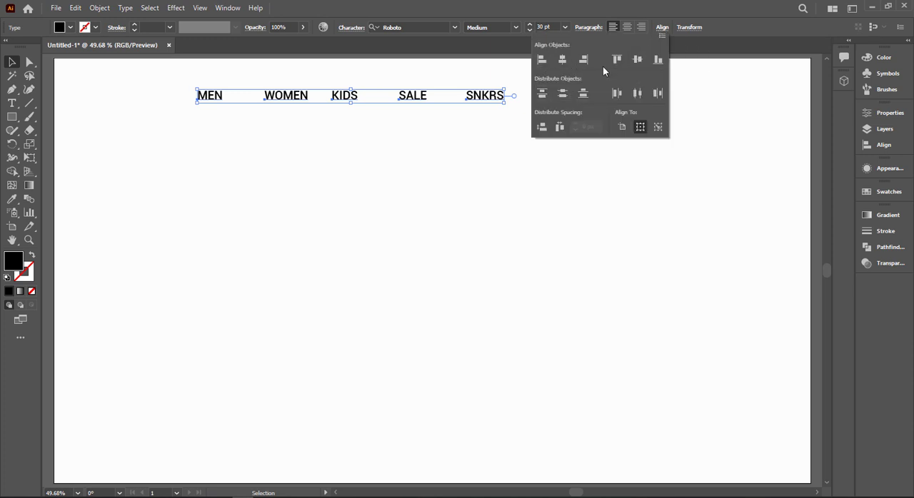
{"action": "left_click", "coordinate": [477, 157]}
Step: Shift the five menu labels slightly right and set their fill color to dark gray 212121
{"action": "left_click_drag", "start_coordinate": [299, 102], "coordinate": [312, 102]}
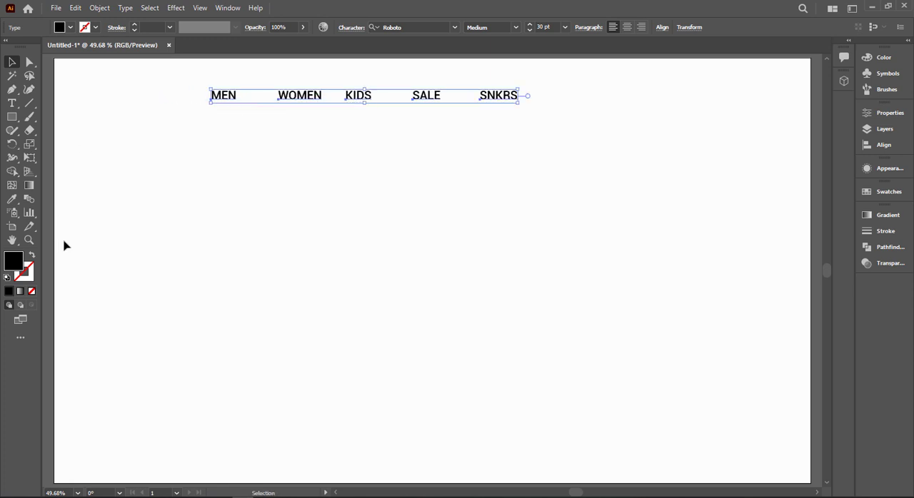
{"action": "double_click", "coordinate": [20, 265]}
{"action": "left_click_drag", "start_coordinate": [307, 312], "coordinate": [286, 311]}
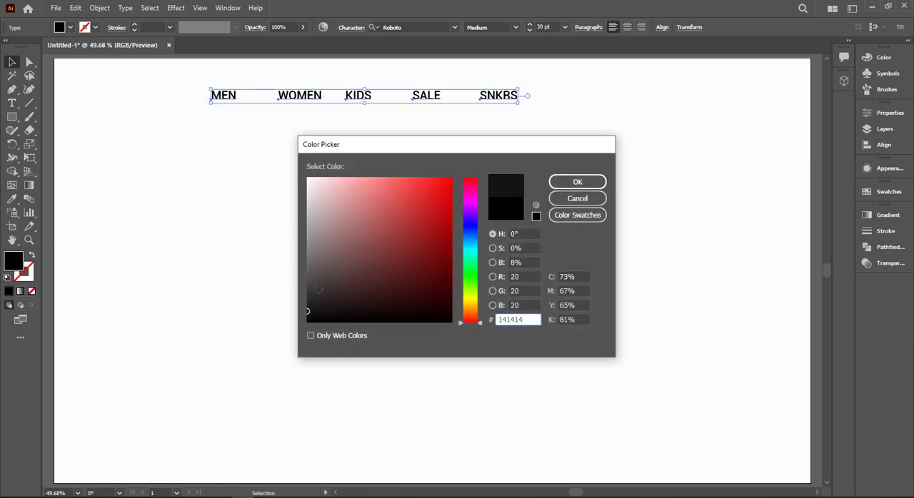
{"action": "left_click", "coordinate": [311, 301]}
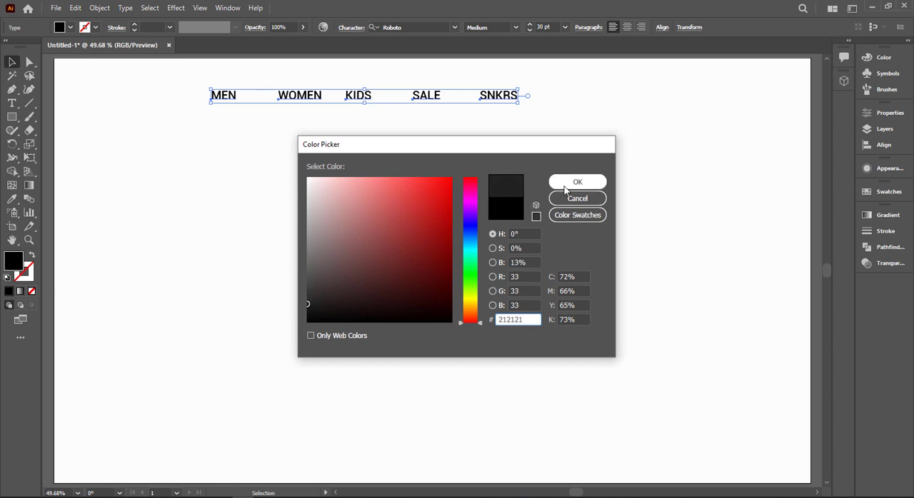
{"action": "left_click", "coordinate": [570, 185]}
{"action": "left_click", "coordinate": [324, 139]}
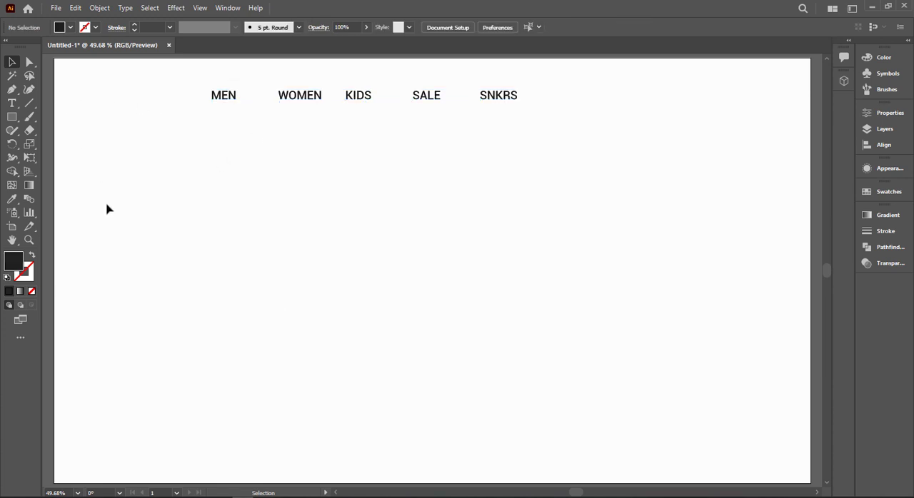
Step: Move the Nike logo image onto the artboard beside the menu labels and bring it to the front
{"action": "left_click_drag", "start_coordinate": [146, 228], "coordinate": [240, 230]}
{"action": "left_click_drag", "start_coordinate": [117, 99], "coordinate": [198, 107]}
{"action": "right_click", "coordinate": [213, 107]}
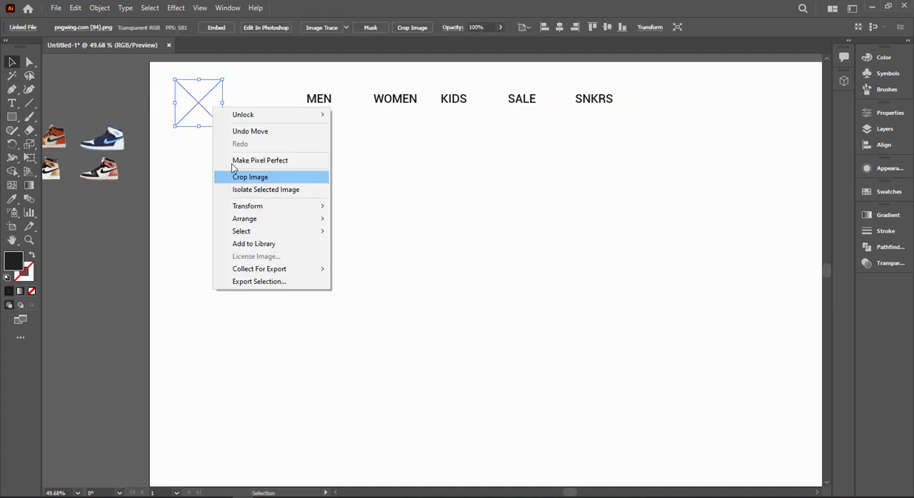
{"action": "mouse_move", "coordinate": [253, 221]}
{"action": "left_click", "coordinate": [349, 220]}
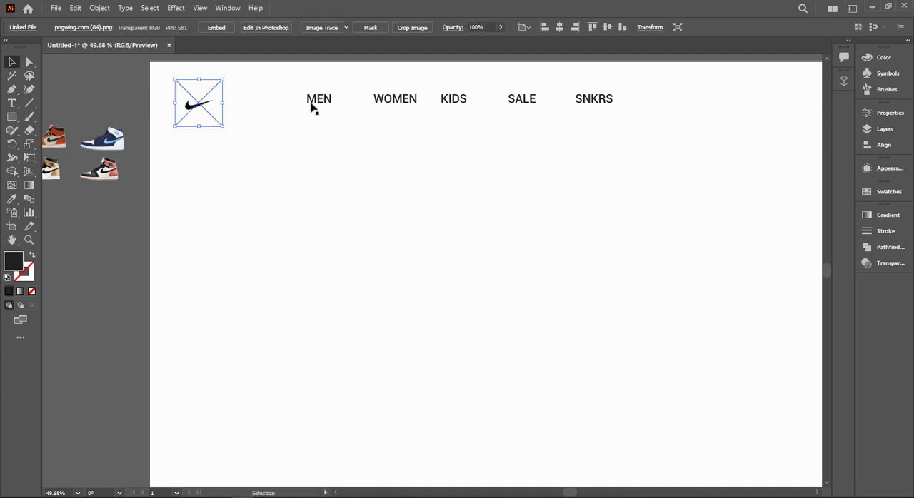
Step: Enlarge the Nike logo and position it closer to the MEN label
{"action": "left_click", "coordinate": [181, 197]}
{"action": "left_click_drag", "start_coordinate": [200, 114], "coordinate": [230, 110]}
{"action": "left_click", "coordinate": [164, 137]}
{"action": "left_click", "coordinate": [239, 111]}
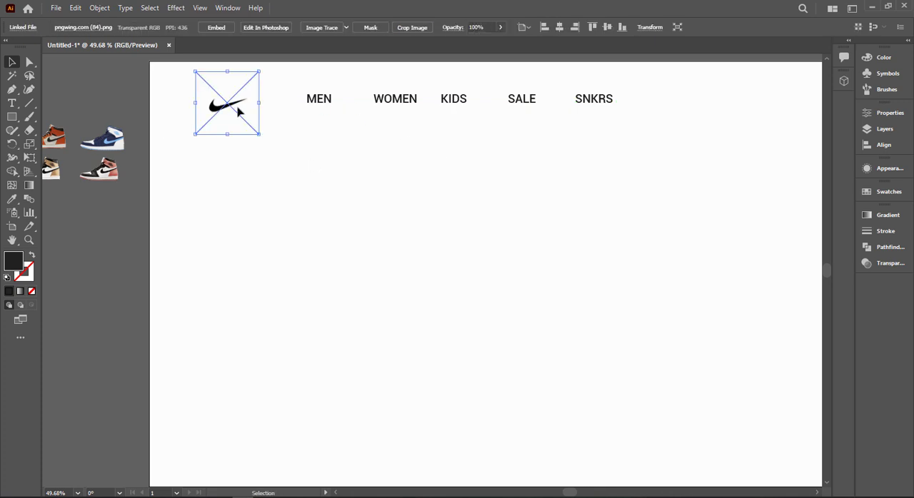
Step: Rasterize the Nike logo in RGB at High (300 ppi) with a white background
{"action": "left_click", "coordinate": [98, 9]}
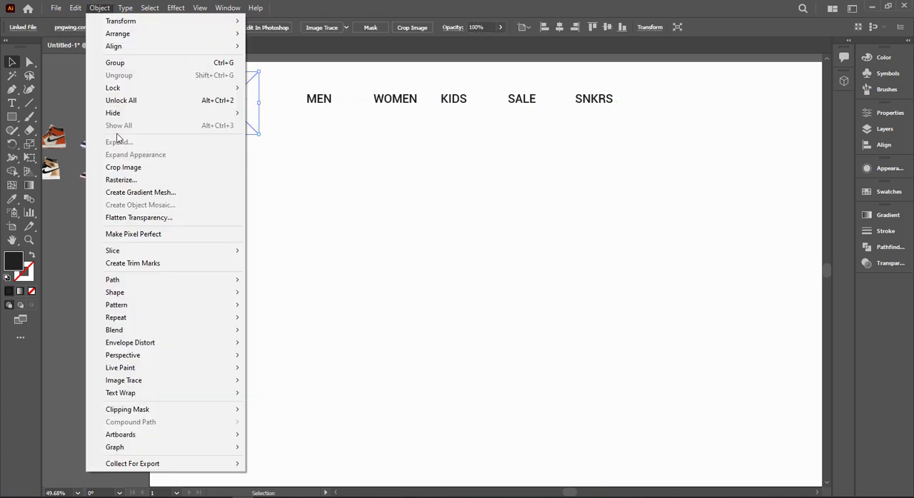
{"action": "left_click", "coordinate": [140, 179]}
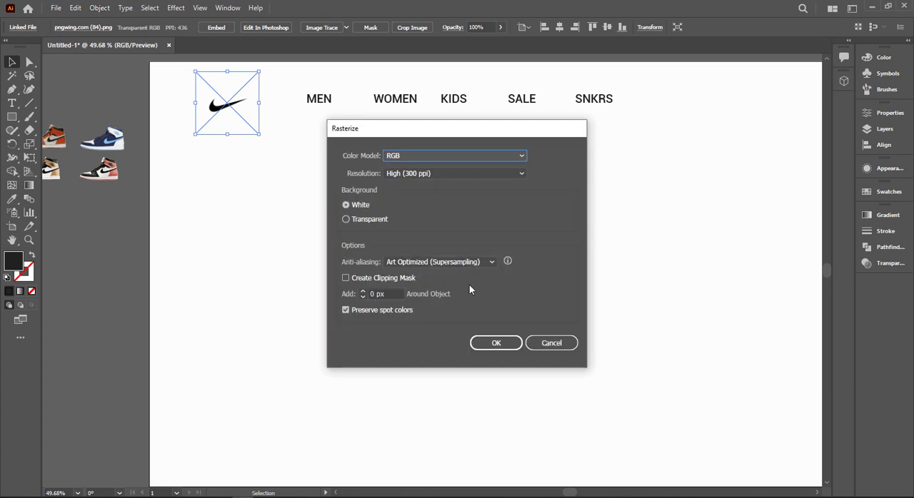
{"action": "left_click", "coordinate": [499, 343]}
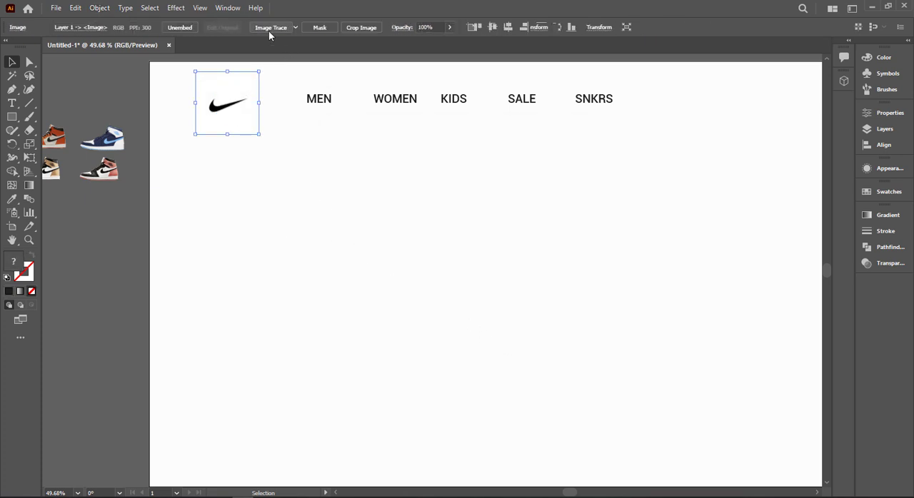
Step: Trace and expand the Nike logo into vector shapes, ungroup them and delete the white background
{"action": "left_click", "coordinate": [269, 32]}
{"action": "right_click", "coordinate": [240, 90]}
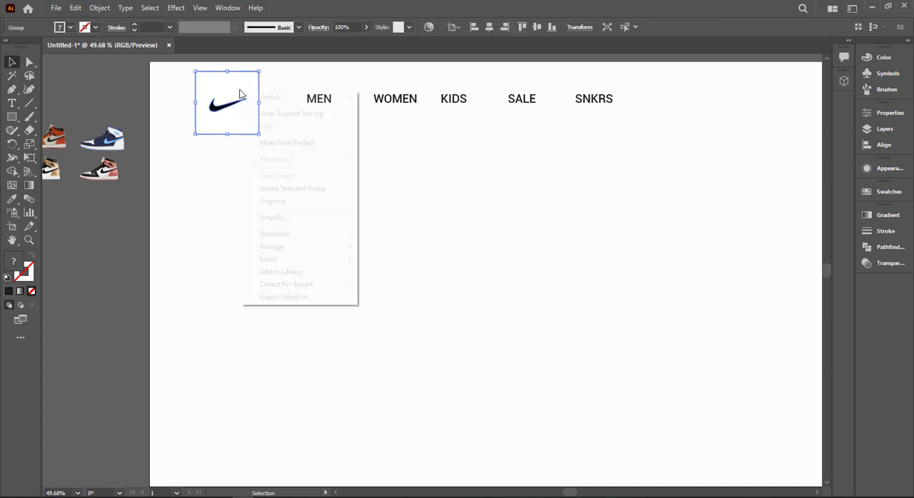
{"action": "left_click", "coordinate": [299, 201]}
{"action": "key", "text": "Delete"}
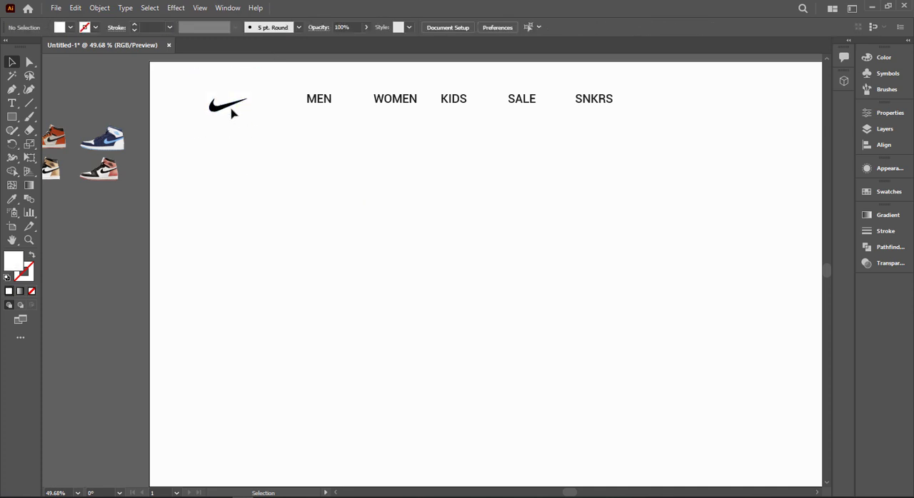
Step: Align the Nike logo and the five menu labels to their vertical center
{"action": "left_click", "coordinate": [233, 107]}
{"action": "left_click_drag", "start_coordinate": [169, 84], "coordinate": [636, 137]}
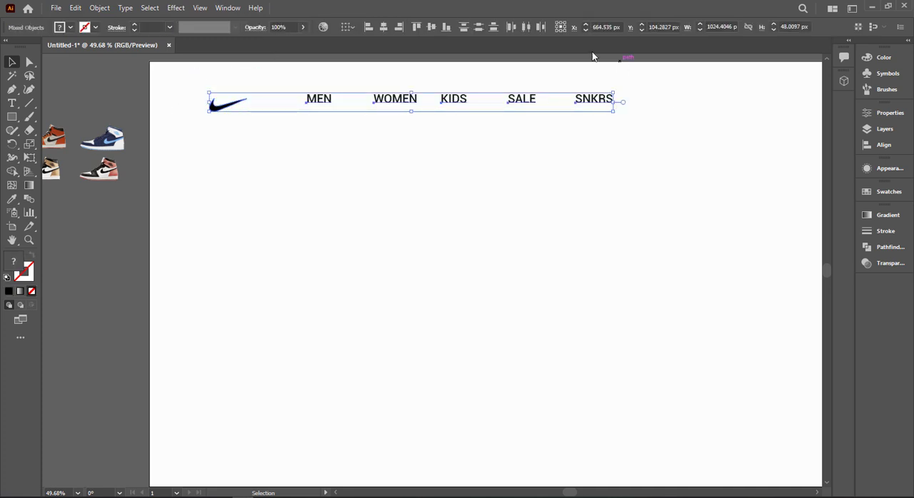
{"action": "left_click", "coordinate": [429, 28]}
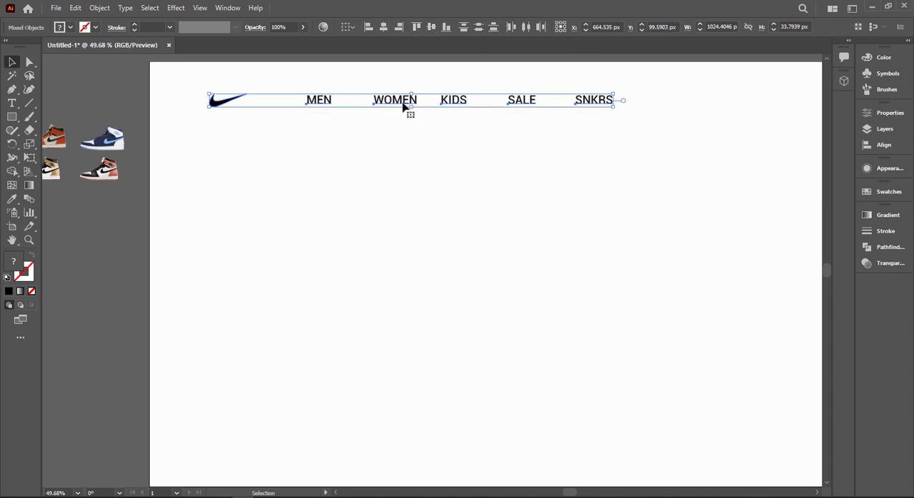
Step: Move the logo and menu row slightly left and scale the whole row up a little
{"action": "left_click_drag", "start_coordinate": [399, 104], "coordinate": [392, 104]}
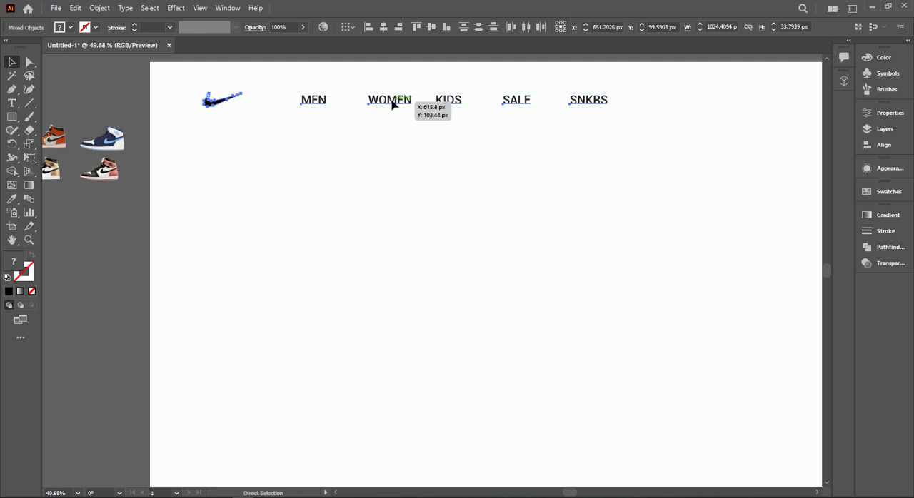
{"action": "key", "text": "ctrl+0"}
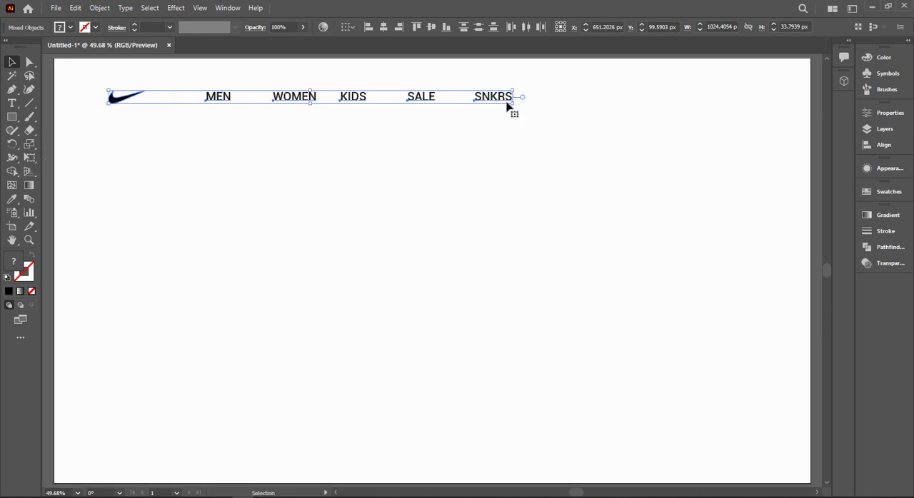
{"action": "left_click_drag", "start_coordinate": [511, 104], "coordinate": [536, 115]}
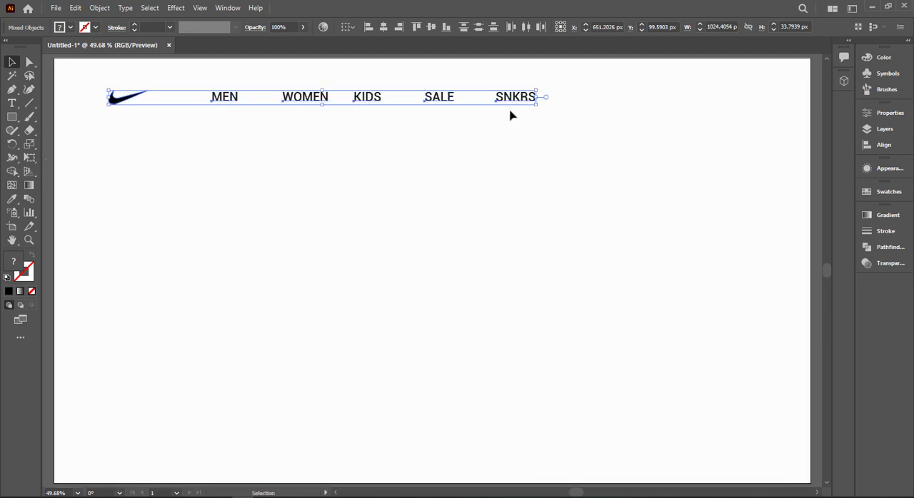
{"action": "left_click", "coordinate": [107, 124]}
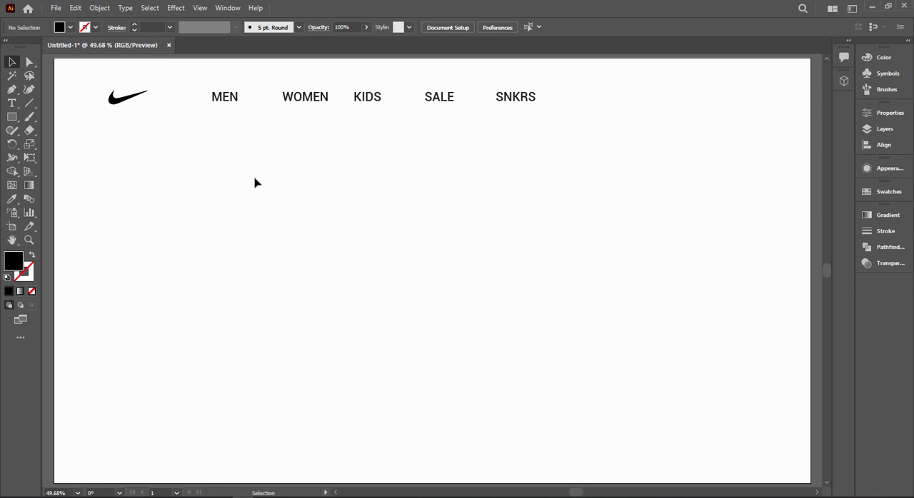
Step: Duplicate the MEN label into the empty area below the header and replace its text with "Nike Air Jordan"
{"action": "left_click_drag", "start_coordinate": [223, 100], "coordinate": [161, 195]}
{"action": "double_click", "coordinate": [161, 194]}
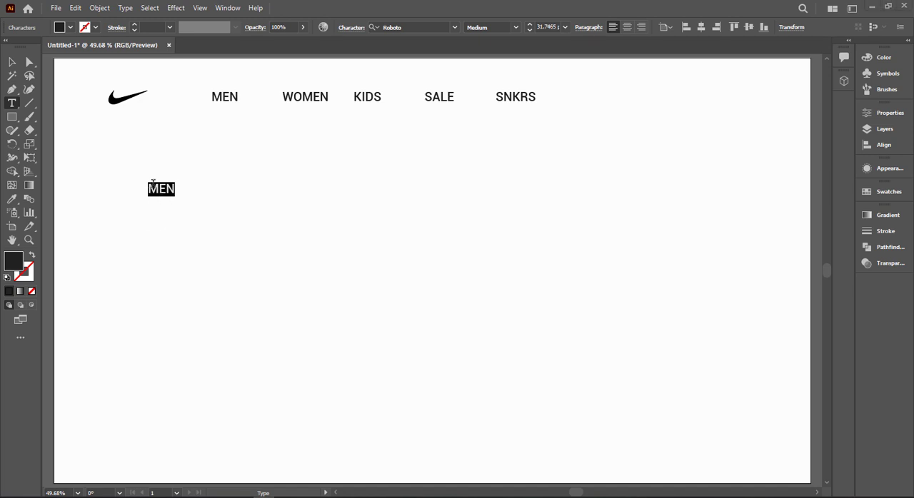
{"action": "left_click", "coordinate": [161, 187]}
{"action": "key", "text": "ctrl+a"}
{"action": "key", "text": "ctrl+v"}
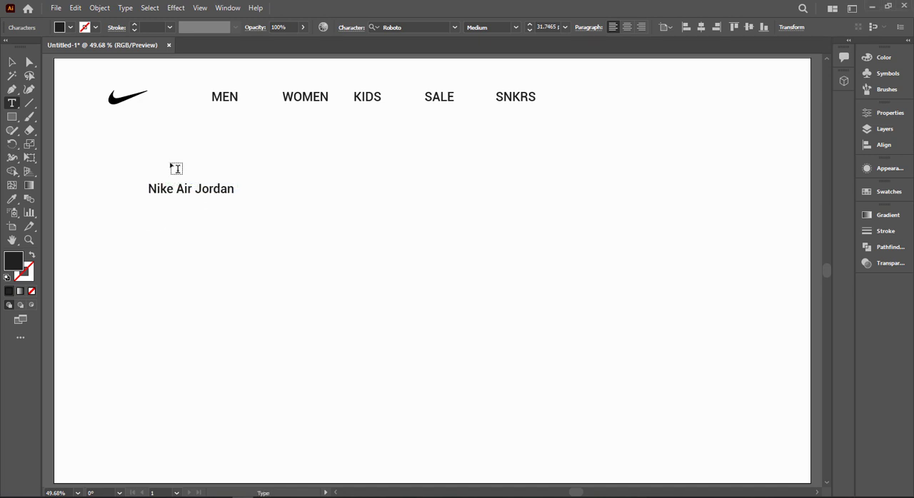
{"action": "left_click", "coordinate": [12, 63]}
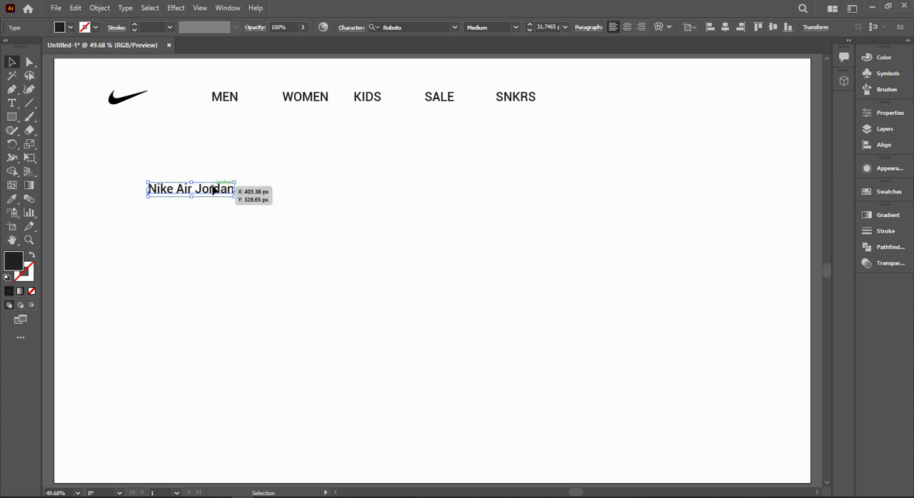
Step: Set the "Nike Air Jordan" heading in Montserrat Black and scale it up to about 77 pt
{"action": "left_click", "coordinate": [414, 27]}
{"action": "type", "text": "m"}
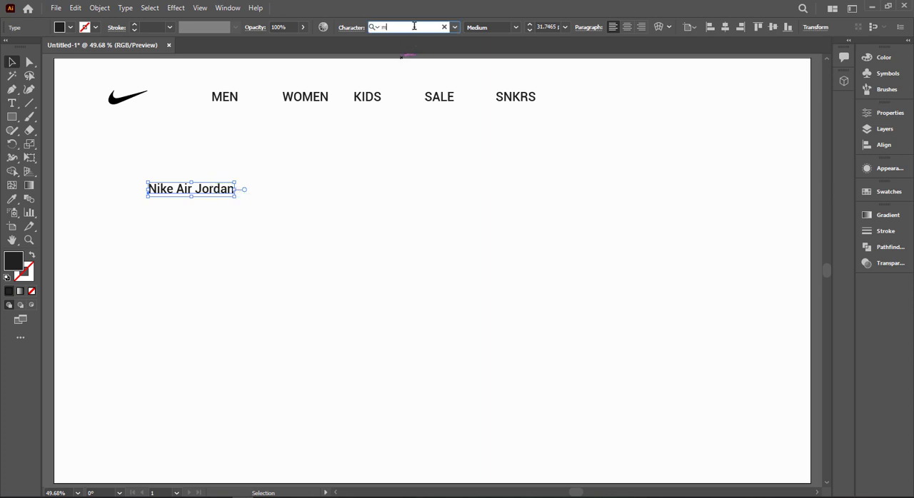
{"action": "type", "text": "on"}
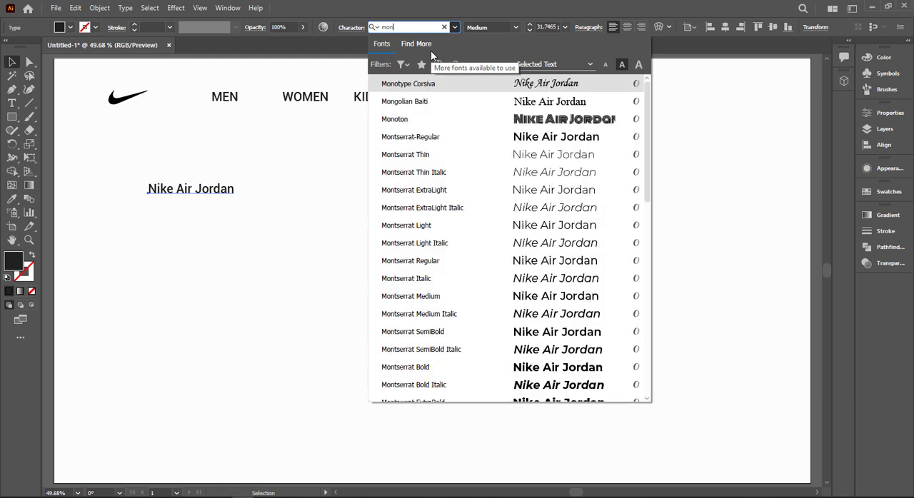
{"action": "scroll", "coordinate": [539, 318], "scroll_direction": "down", "scroll_amount": 2}
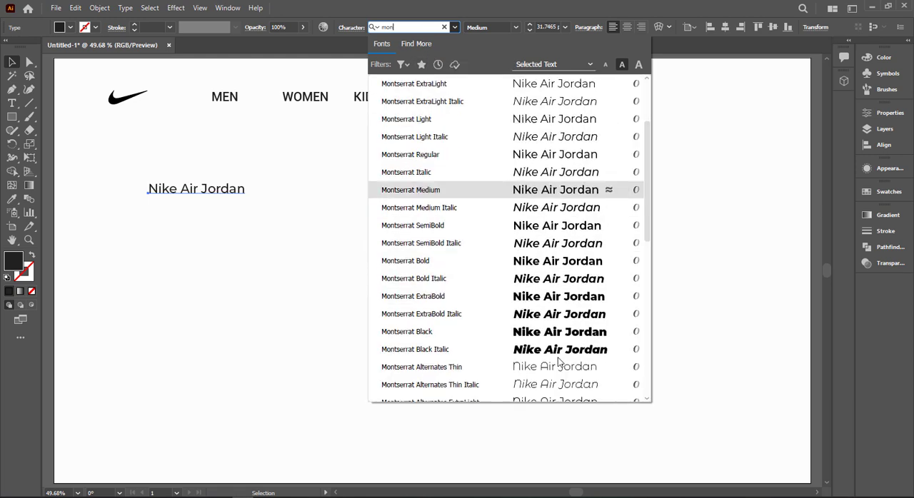
{"action": "left_click", "coordinate": [522, 329]}
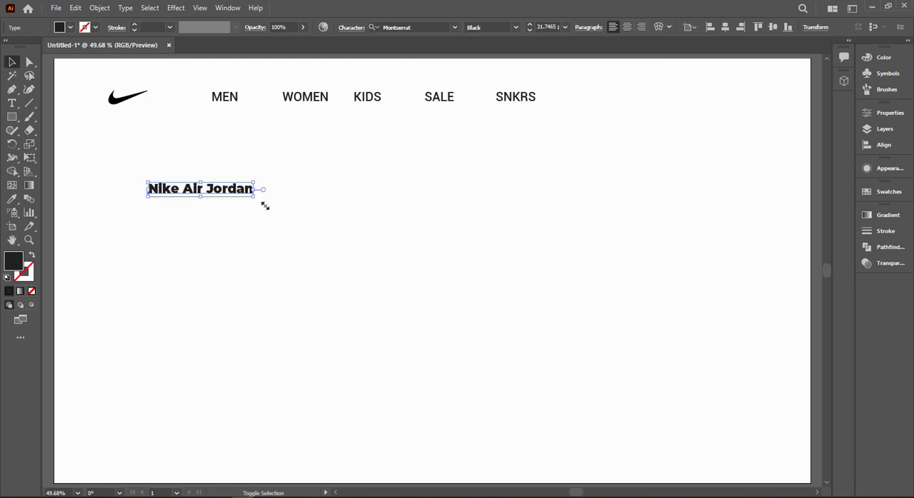
{"action": "left_click_drag", "start_coordinate": [255, 198], "coordinate": [404, 216]}
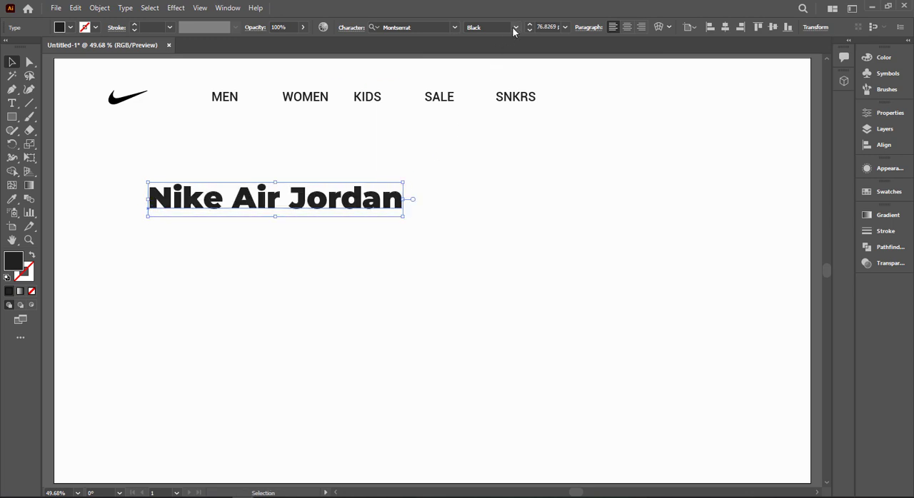
Step: Change the "Nike Air Jordan" heading's weight to ExtraBold and fine-tune its size to about 76 pt
{"action": "left_click", "coordinate": [512, 27]}
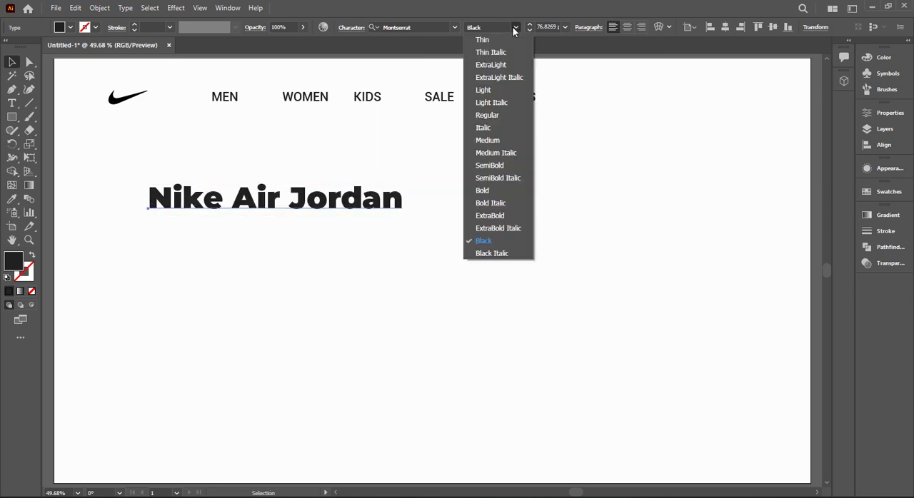
{"action": "left_click", "coordinate": [515, 215]}
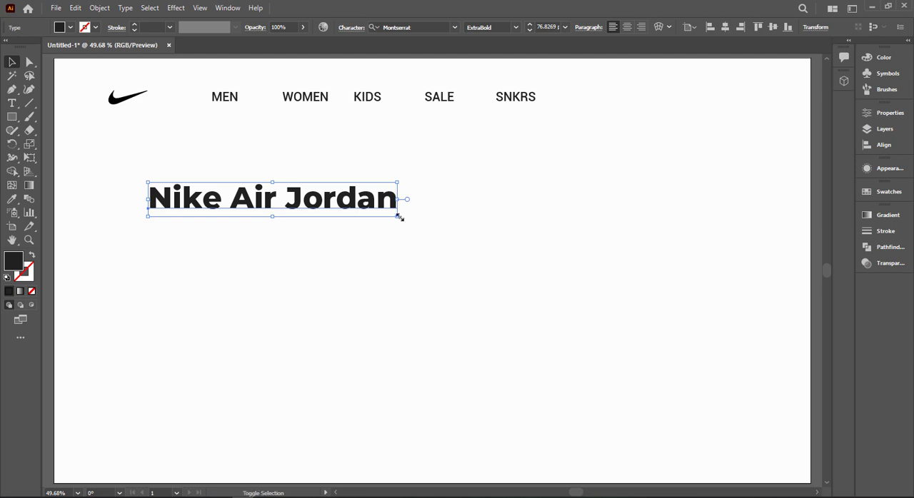
{"action": "left_click_drag", "start_coordinate": [401, 217], "coordinate": [409, 224]}
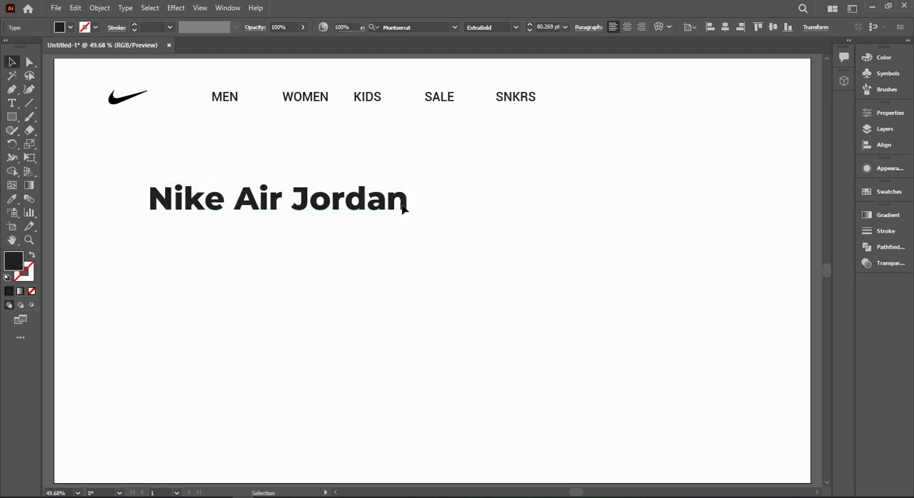
{"action": "left_click_drag", "start_coordinate": [314, 209], "coordinate": [312, 206]}
{"action": "left_click_drag", "start_coordinate": [407, 219], "coordinate": [393, 221]}
Step: Duplicate the heading directly beneath itself and replace the copy's text with "Retro High OG"
{"action": "left_click_drag", "start_coordinate": [307, 201], "coordinate": [305, 239]}
{"action": "double_click", "coordinate": [305, 240]}
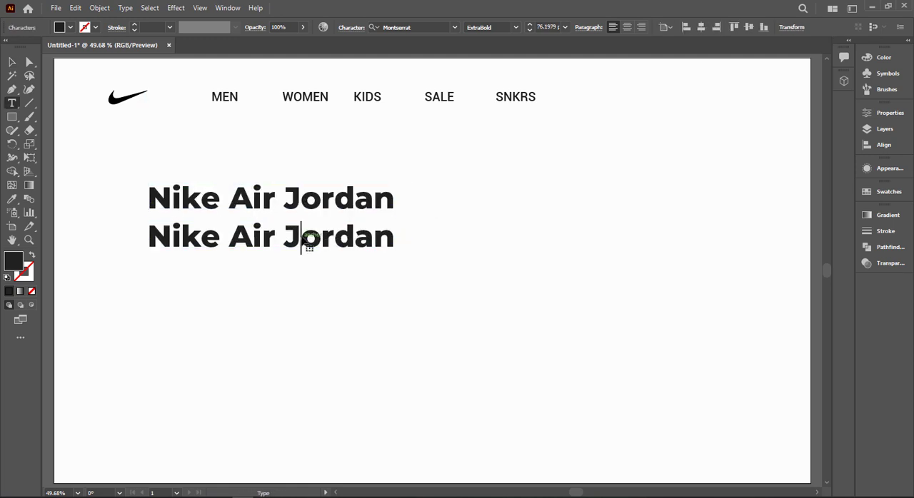
{"action": "key", "text": "ctrl+a"}
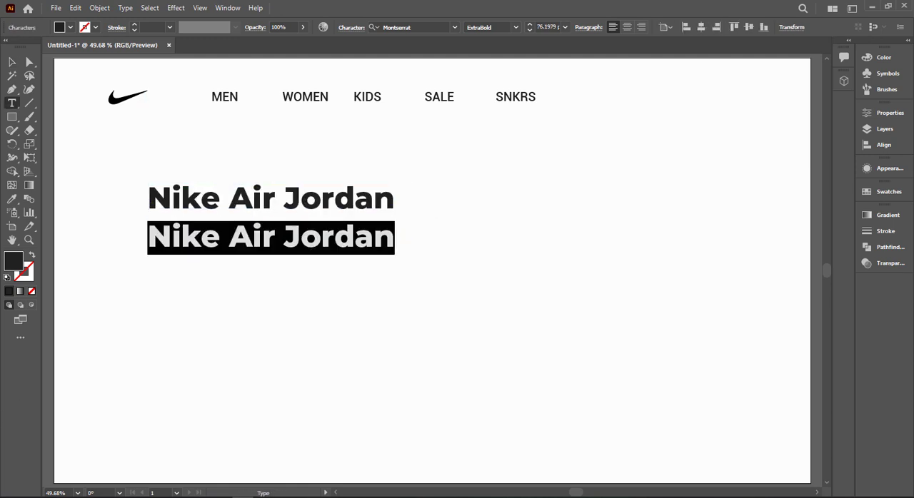
{"action": "left_click", "coordinate": [209, 225]}
{"action": "key", "text": "ctrl+a"}
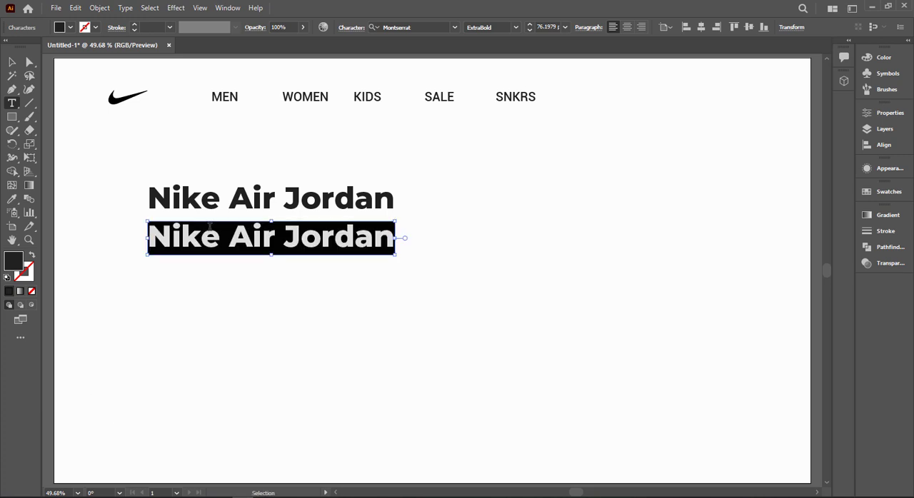
{"action": "type", "text": "Retro High OG"}
{"action": "left_click", "coordinate": [11, 62]}
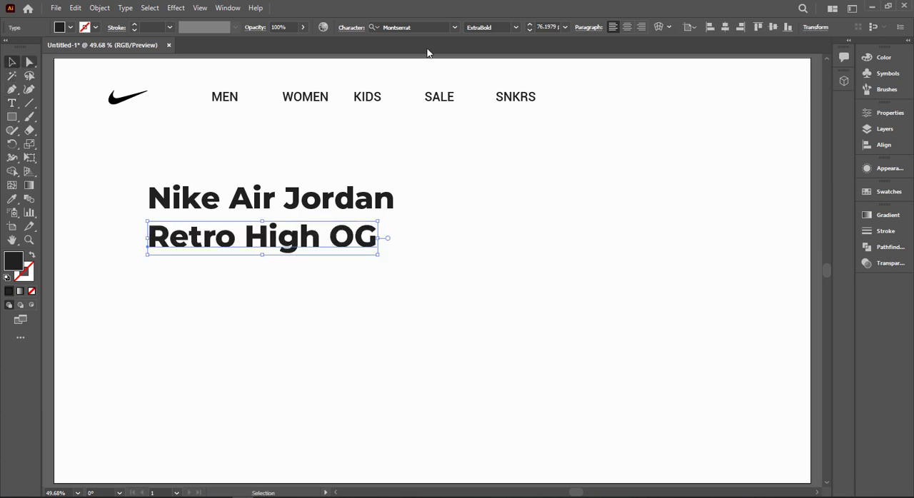
Step: Set the "Retro High OG" line to Light weight and enlarge it to about 87 pt to match the heading's width
{"action": "left_click", "coordinate": [515, 27]}
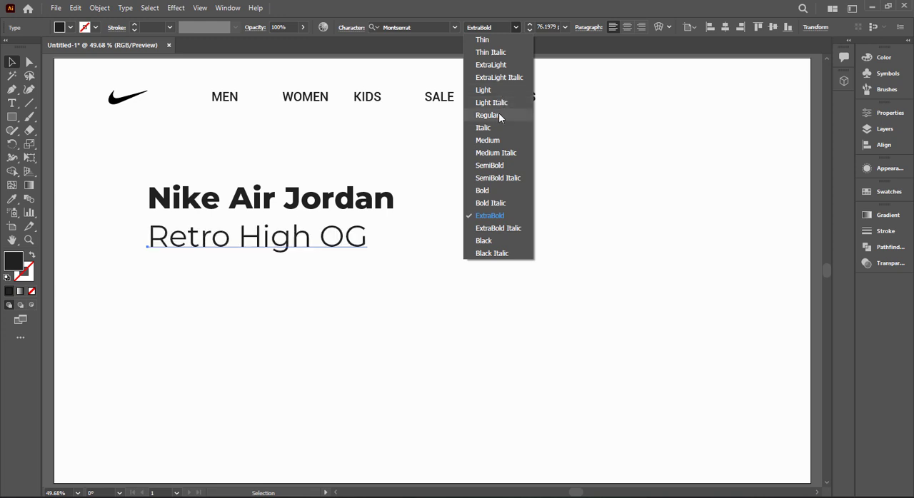
{"action": "left_click", "coordinate": [498, 40]}
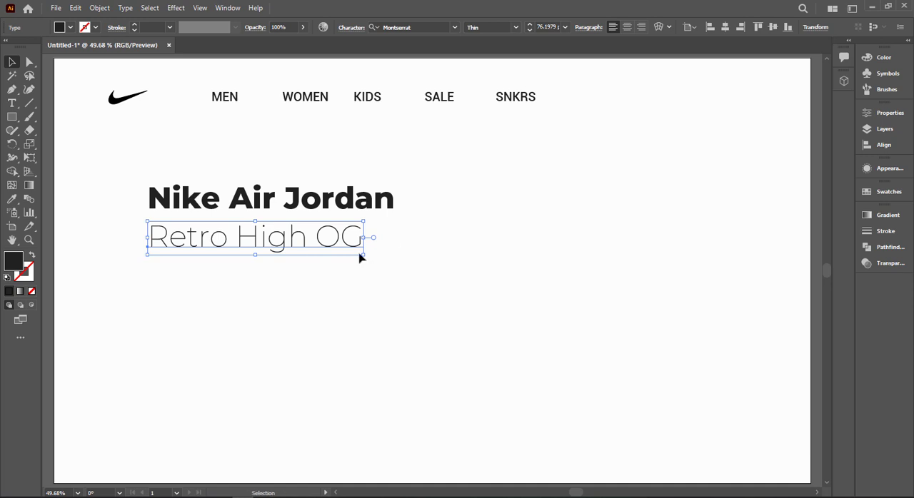
{"action": "left_click_drag", "start_coordinate": [362, 255], "coordinate": [393, 259]}
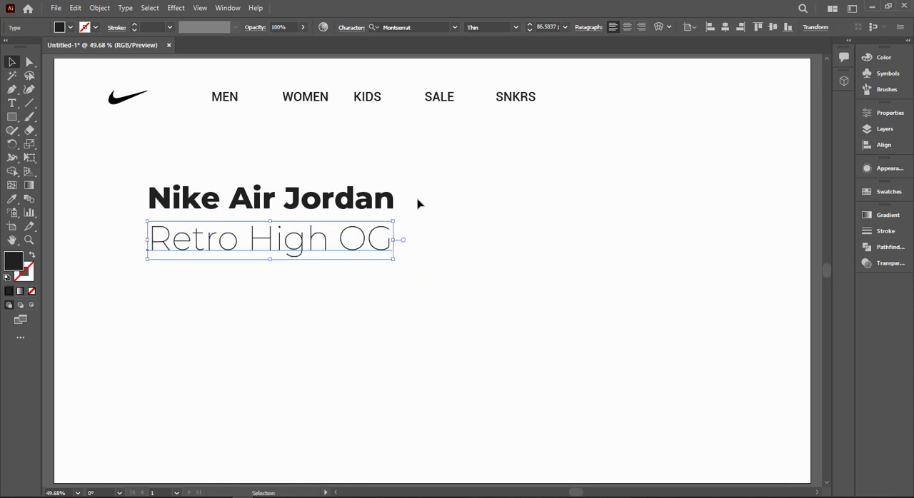
{"action": "left_click", "coordinate": [513, 28]}
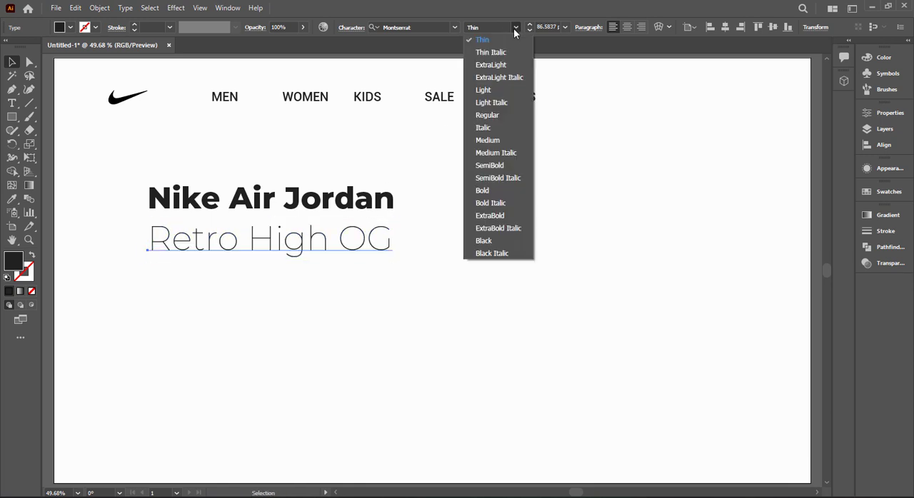
{"action": "left_click", "coordinate": [508, 90]}
{"action": "left_click", "coordinate": [499, 187]}
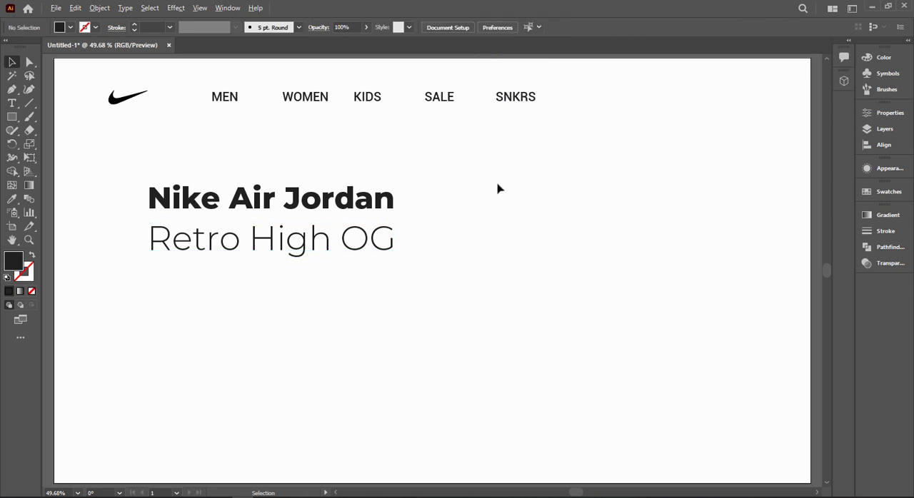
Step: Move the blue sneaker image from beside the artboard onto its lower right area and bring it to the front
{"action": "scroll", "coordinate": [498, 187], "scroll_direction": "down", "scroll_amount": 1, "text": "alt"}
{"action": "scroll", "coordinate": [428, 214], "scroll_direction": "right", "scroll_amount": 2}
{"action": "left_click", "coordinate": [107, 164]}
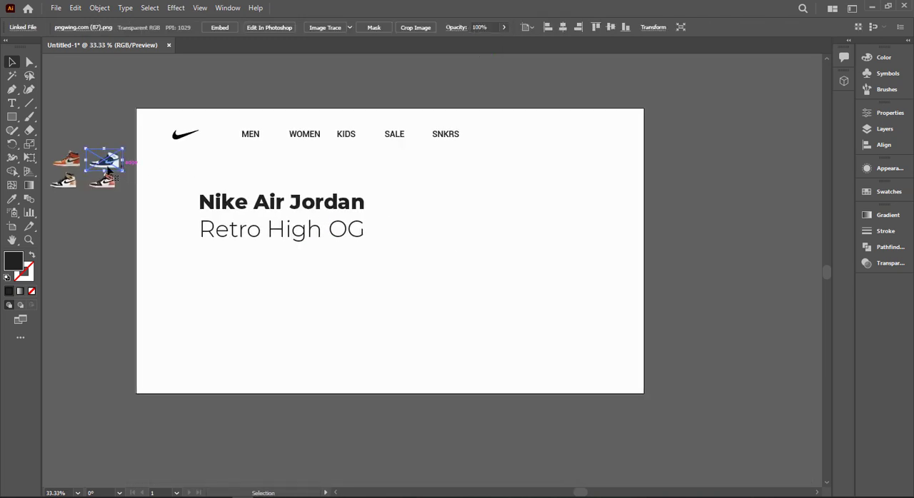
{"action": "left_click_drag", "start_coordinate": [108, 171], "coordinate": [537, 355]}
{"action": "right_click", "coordinate": [533, 356]}
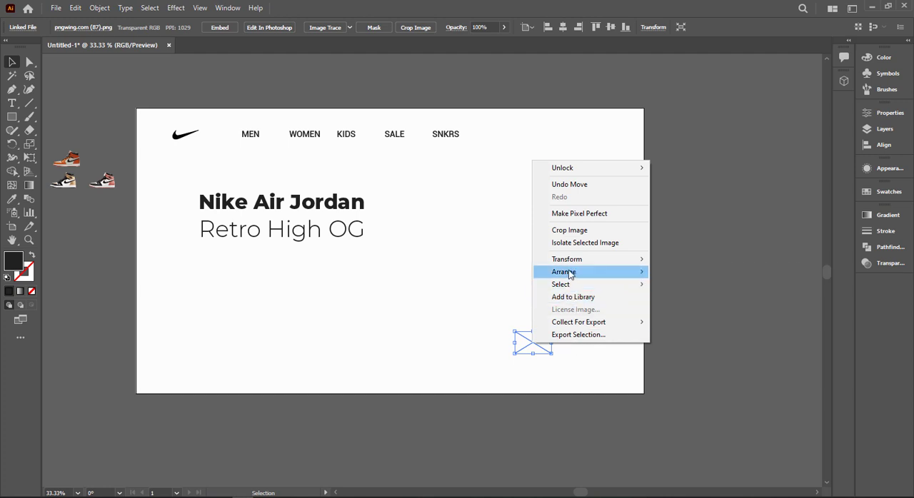
{"action": "mouse_move", "coordinate": [569, 274]}
{"action": "left_click", "coordinate": [685, 271]}
Step: Enlarge the blue sneaker greatly, tilt it toe-down and place it on the right half of the artboard
{"action": "left_click_drag", "start_coordinate": [553, 356], "coordinate": [736, 364]}
{"action": "left_click", "coordinate": [546, 348]}
{"action": "left_click_drag", "start_coordinate": [609, 315], "coordinate": [571, 227]}
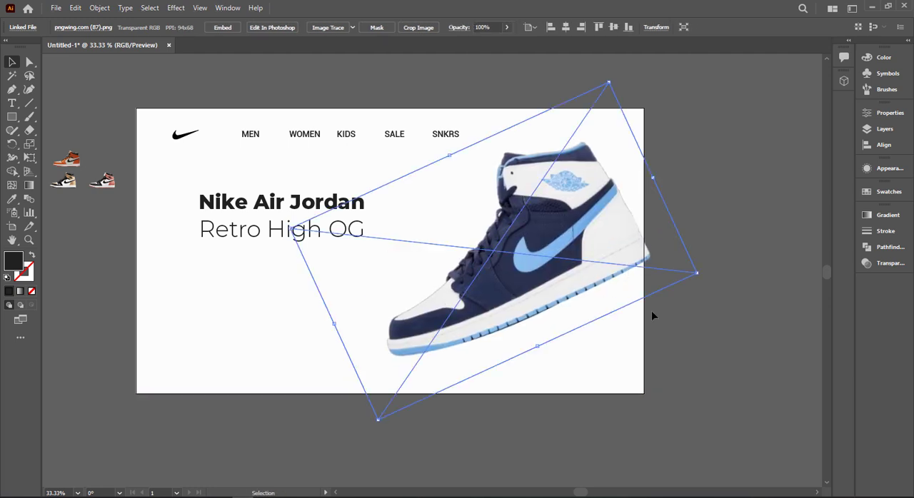
Step: Shift the sneaker slightly left and enlarge it a little so its heel reaches the artboard's right edge
{"action": "left_click_drag", "start_coordinate": [640, 259], "coordinate": [631, 261]}
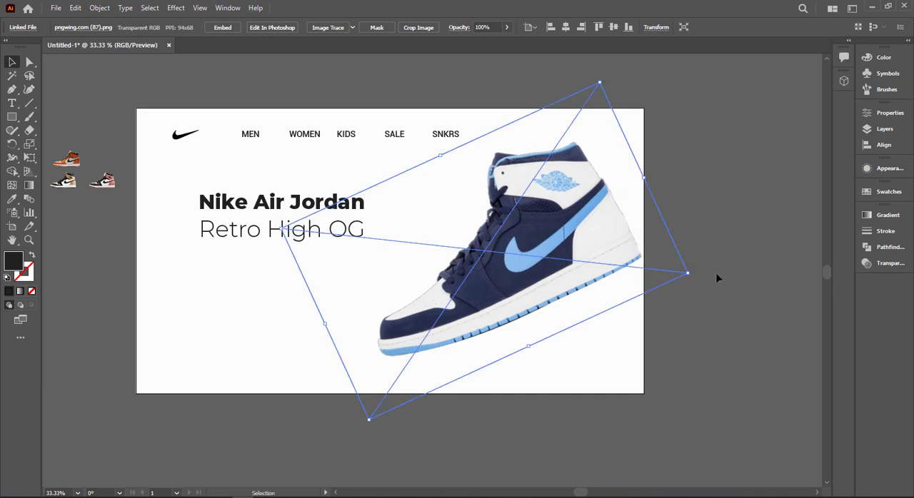
{"action": "left_click_drag", "start_coordinate": [690, 276], "coordinate": [698, 280]}
{"action": "left_click_drag", "start_coordinate": [582, 259], "coordinate": [576, 259]}
{"action": "left_click_drag", "start_coordinate": [688, 274], "coordinate": [692, 274]}
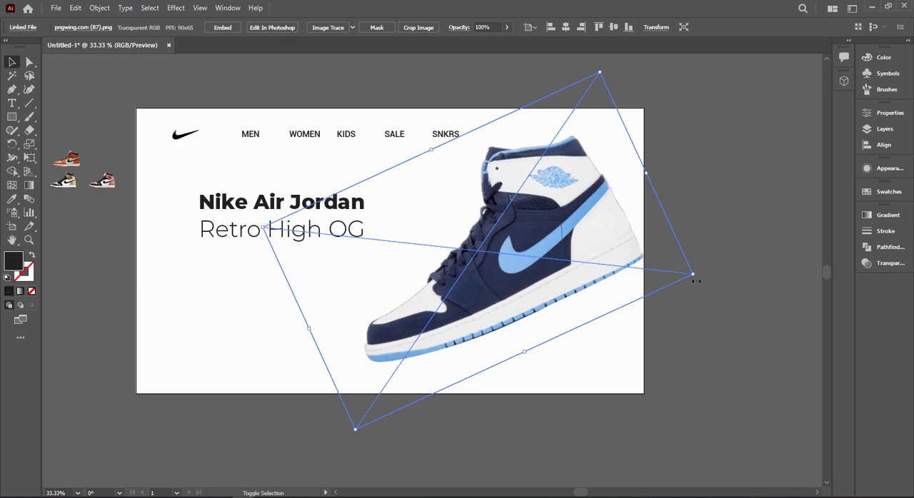
{"action": "left_click", "coordinate": [707, 221]}
{"action": "left_click", "coordinate": [362, 265]}
{"action": "scroll", "coordinate": [361, 264], "scroll_direction": "up", "scroll_amount": 2}
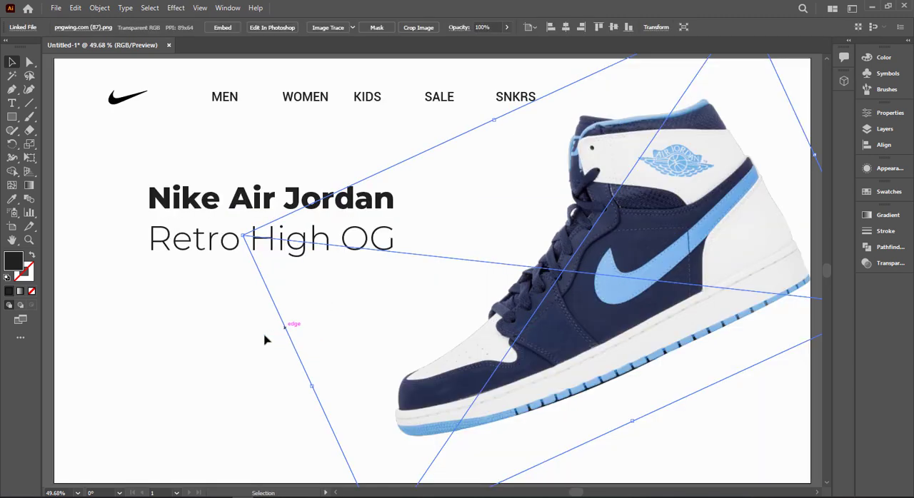
{"action": "left_click", "coordinate": [222, 382]}
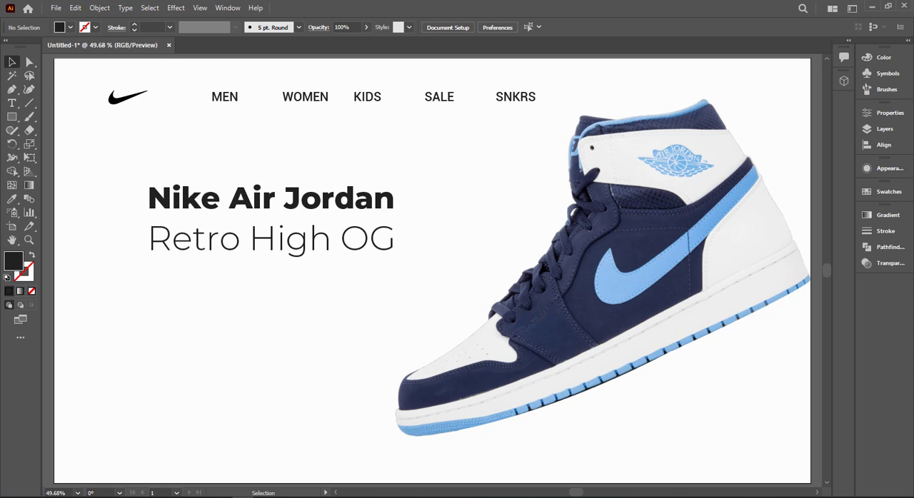
{"action": "left_click", "coordinate": [261, 254]}
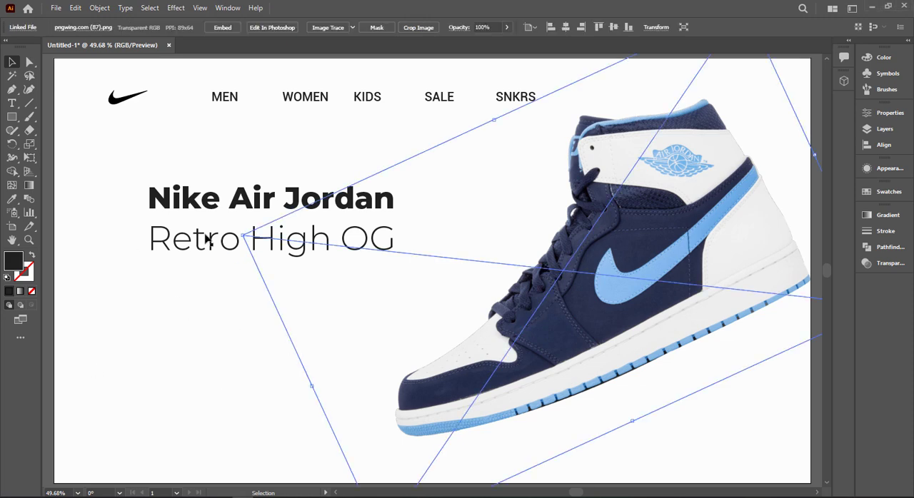
{"action": "double_click", "coordinate": [173, 229]}
{"action": "double_click", "coordinate": [173, 229]}
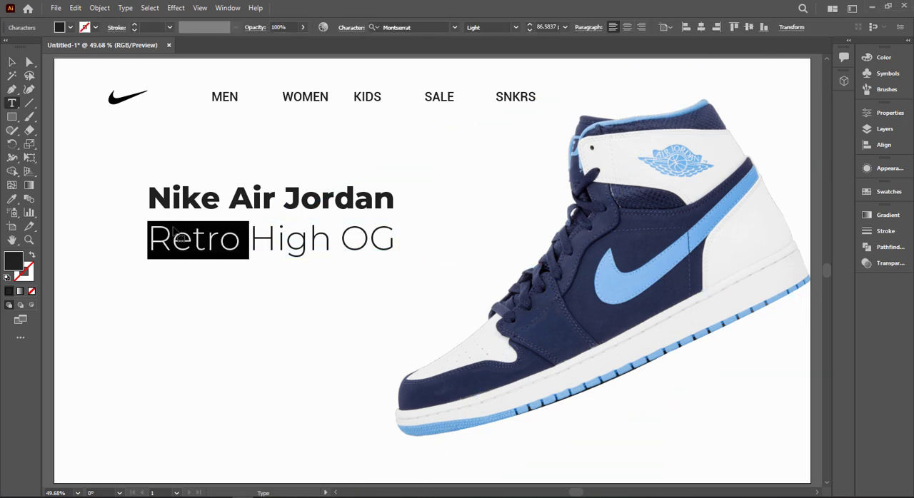
{"action": "triple_click", "coordinate": [174, 229]}
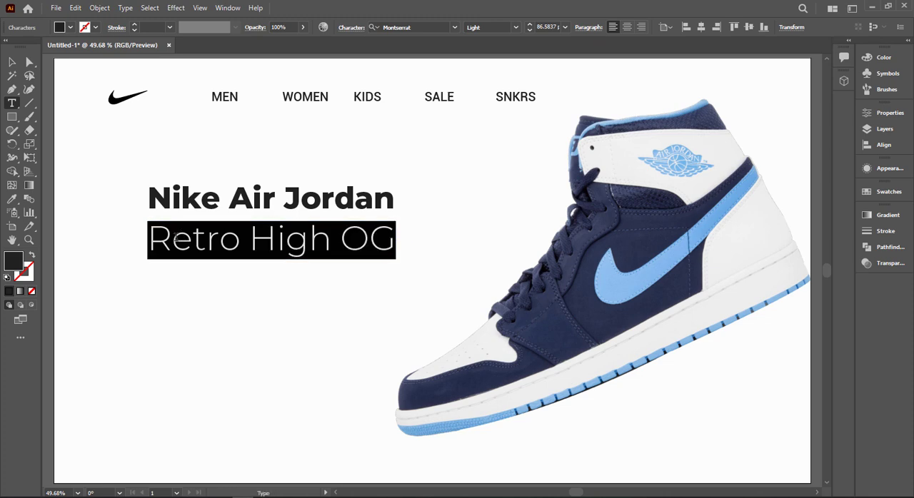
{"action": "left_click", "coordinate": [175, 239]}
{"action": "left_click_drag", "start_coordinate": [148, 239], "coordinate": [397, 240]}
{"action": "left_click", "coordinate": [12, 186]}
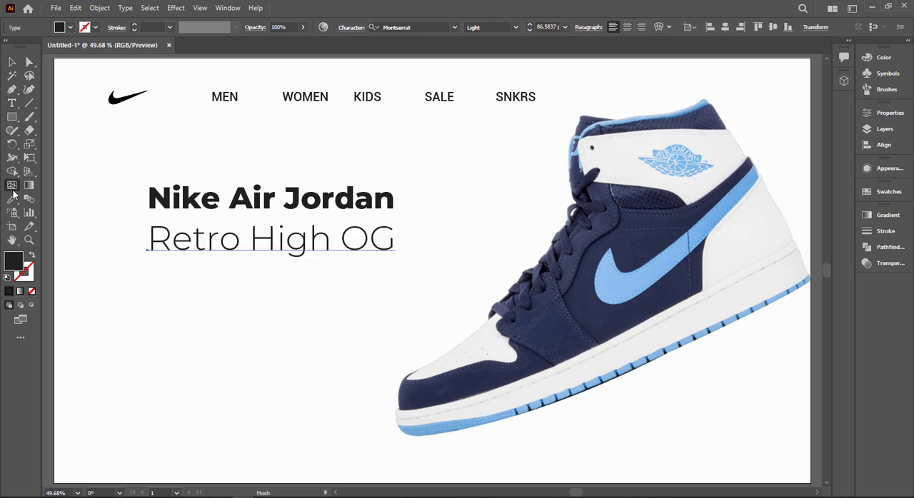
{"action": "left_click", "coordinate": [12, 199]}
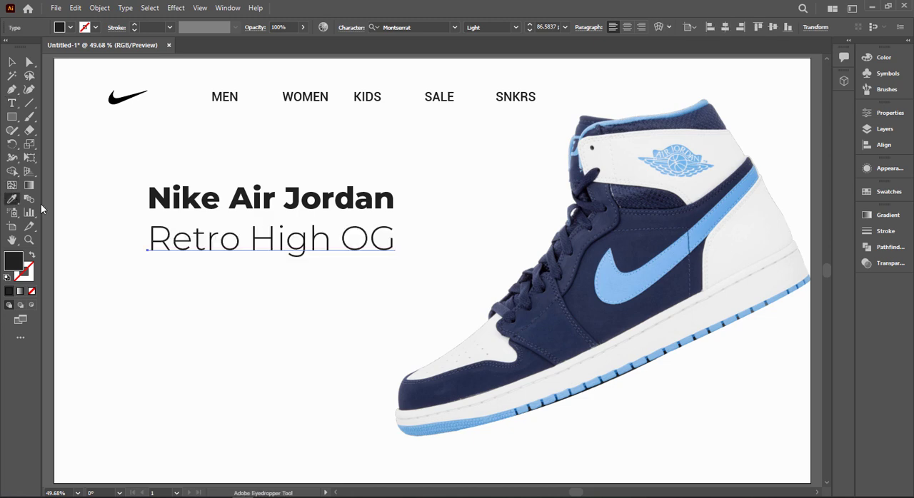
{"action": "left_click", "coordinate": [12, 63]}
Step: Recolor the "Retro High OG" text with the light blue sampled from the sneaker's swoosh
{"action": "triple_click", "coordinate": [154, 250]}
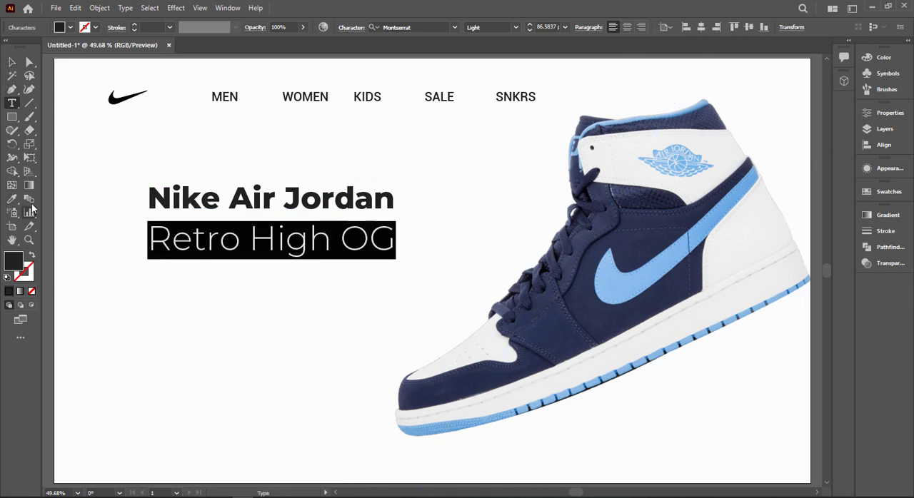
{"action": "left_click", "coordinate": [17, 201]}
{"action": "left_click", "coordinate": [632, 279]}
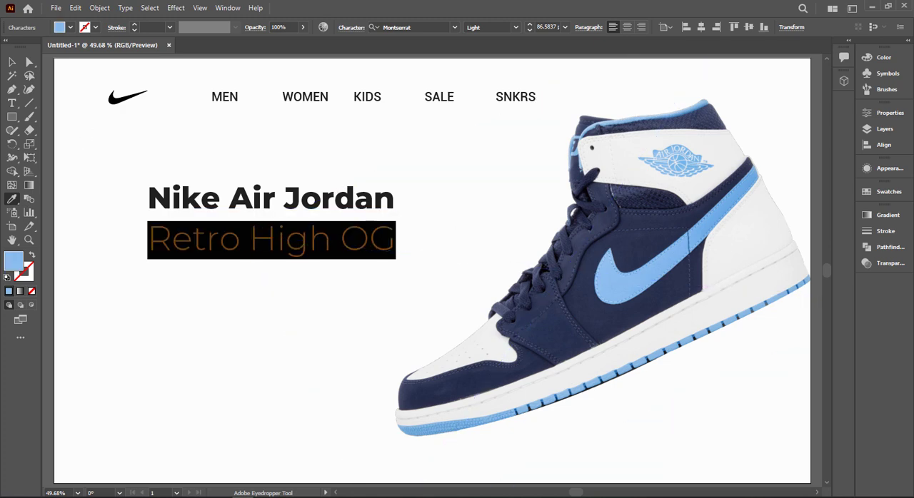
{"action": "left_click", "coordinate": [13, 63]}
{"action": "left_click", "coordinate": [110, 254]}
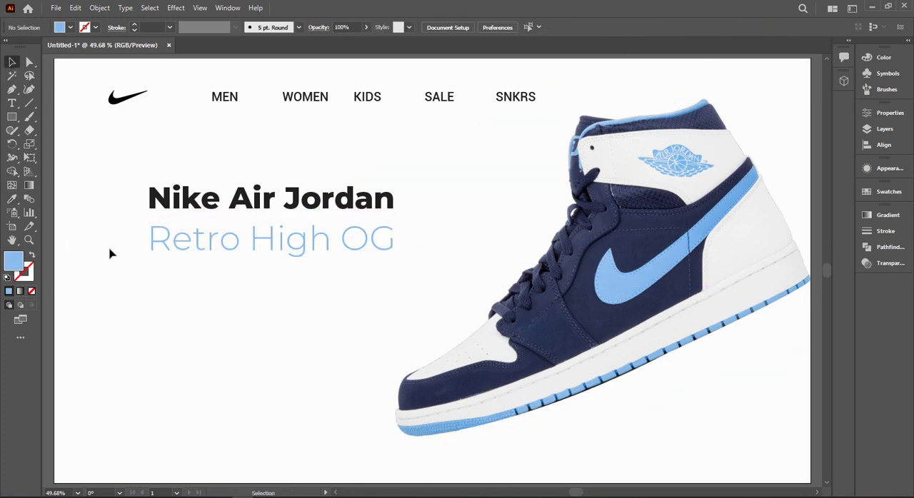
Step: Duplicate the "MEN" label below "Retro High OG" and replace its text with the copied product description paragraph
{"action": "left_click_drag", "start_coordinate": [225, 100], "coordinate": [163, 277]}
{"action": "double_click", "coordinate": [163, 275]}
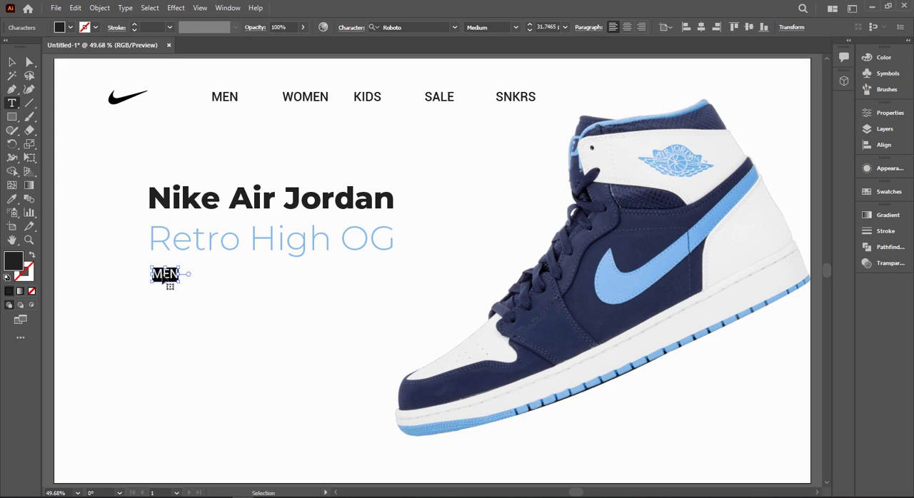
{"action": "type", "text": "This iteration of the AJ1 re-imagines Mike's first signature model with a fresh mix of colours. Premium materials, soft cushioning and a padded ankle collar offer total support and celebrate the shoe that started it all."}
{"action": "left_click", "coordinate": [11, 62]}
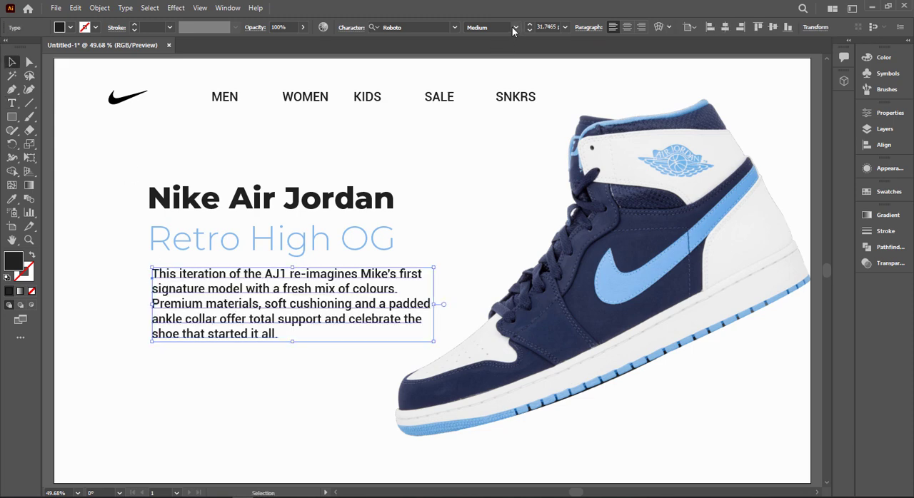
Step: Try the Thin font style on the description paragraph, and settle on Roboto Light
{"action": "left_click", "coordinate": [514, 28]}
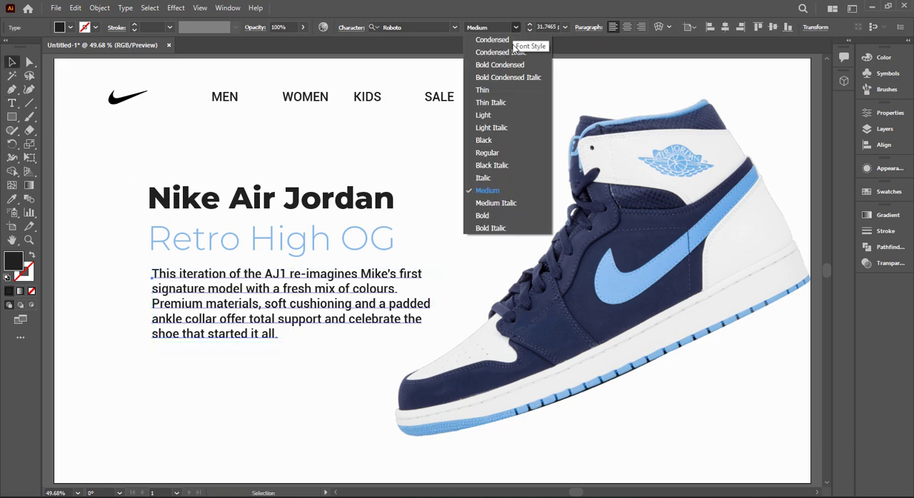
{"action": "left_click", "coordinate": [500, 90]}
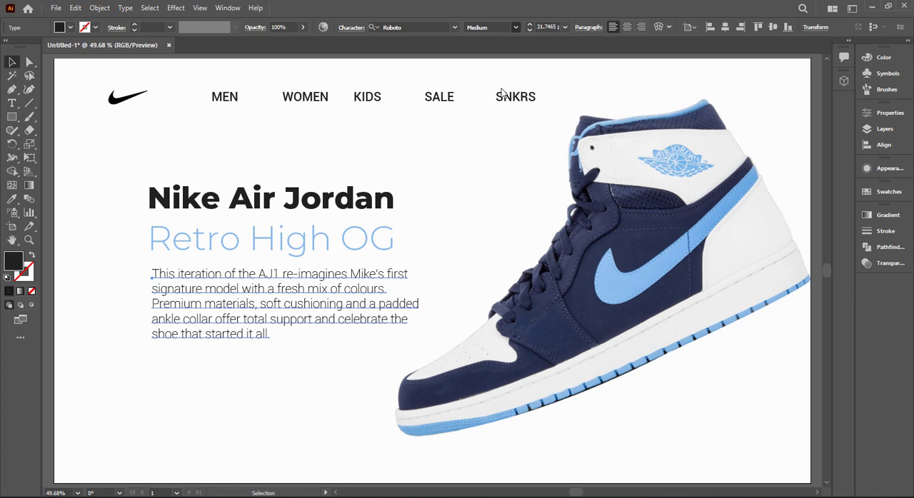
{"action": "left_click", "coordinate": [515, 28]}
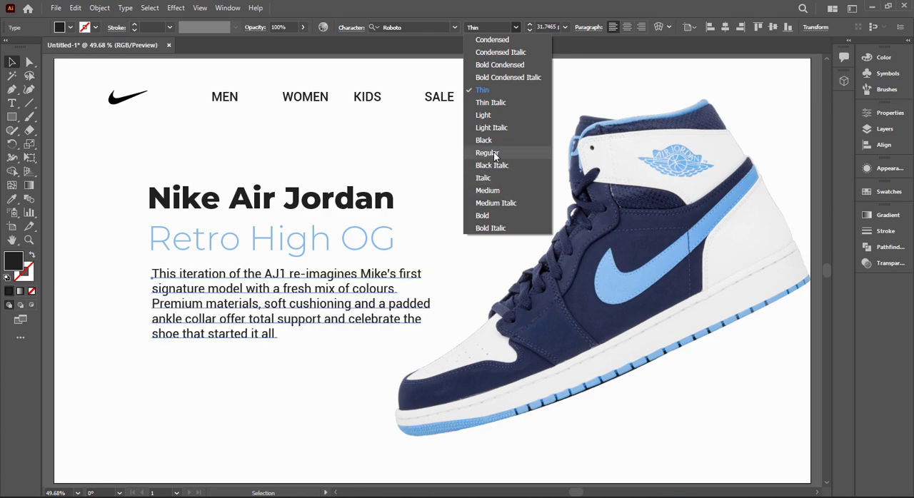
{"action": "left_click", "coordinate": [483, 115]}
{"action": "left_click", "coordinate": [455, 219]}
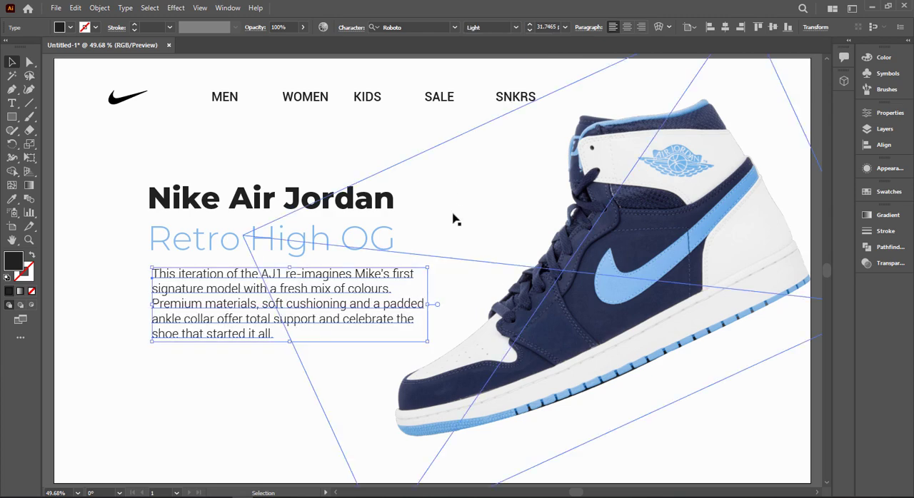
Step: Reduce the description's font size until it is slightly narrower than the title, and move it a little lower
{"action": "left_click", "coordinate": [303, 311]}
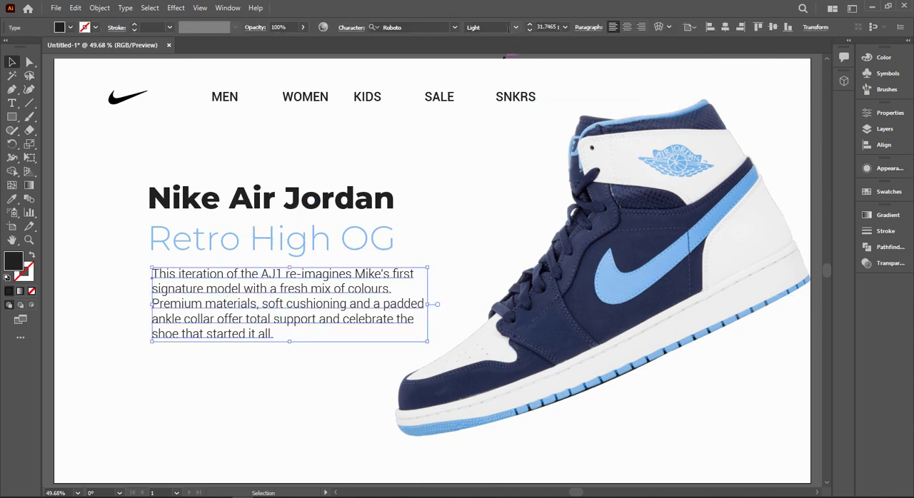
{"action": "left_click", "coordinate": [542, 28]}
{"action": "scroll", "coordinate": [543, 27], "scroll_direction": "down", "scroll_amount": 5}
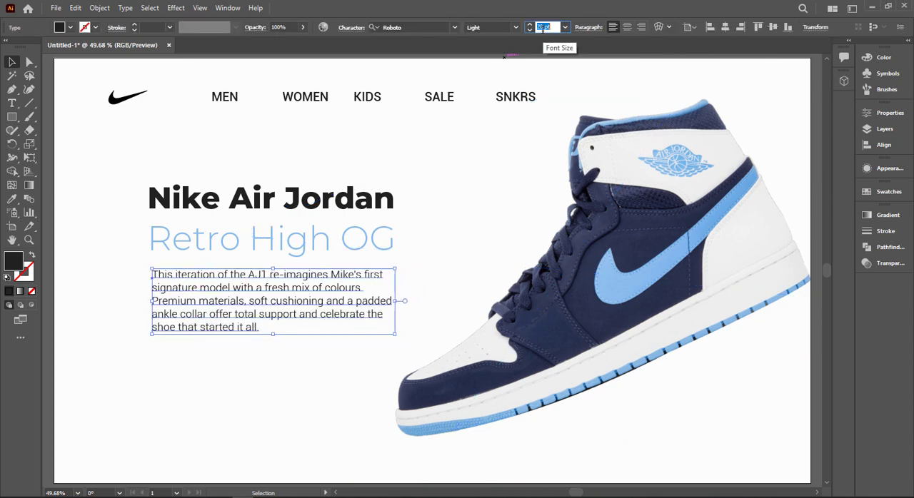
{"action": "left_click", "coordinate": [200, 373]}
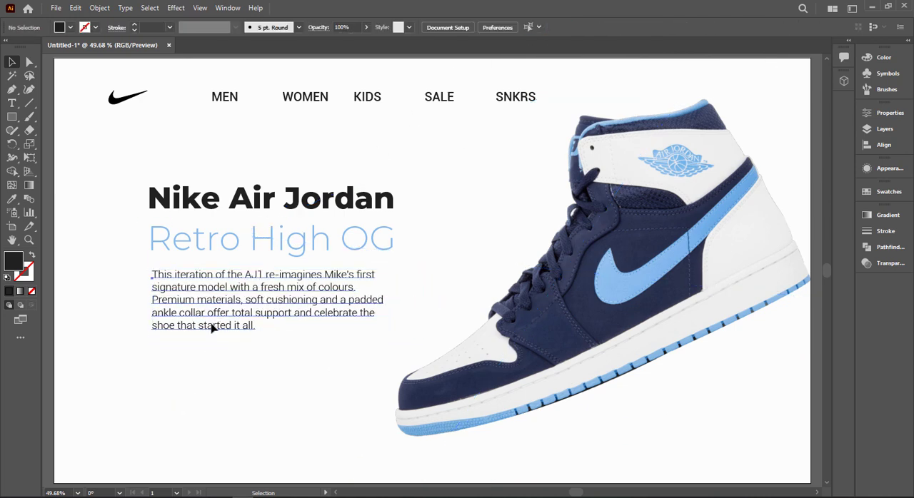
{"action": "left_click_drag", "start_coordinate": [211, 324], "coordinate": [212, 334]}
Step: Stretch the "Retro High OG" text slightly taller and move the description paragraph up close beneath it
{"action": "left_click", "coordinate": [281, 251]}
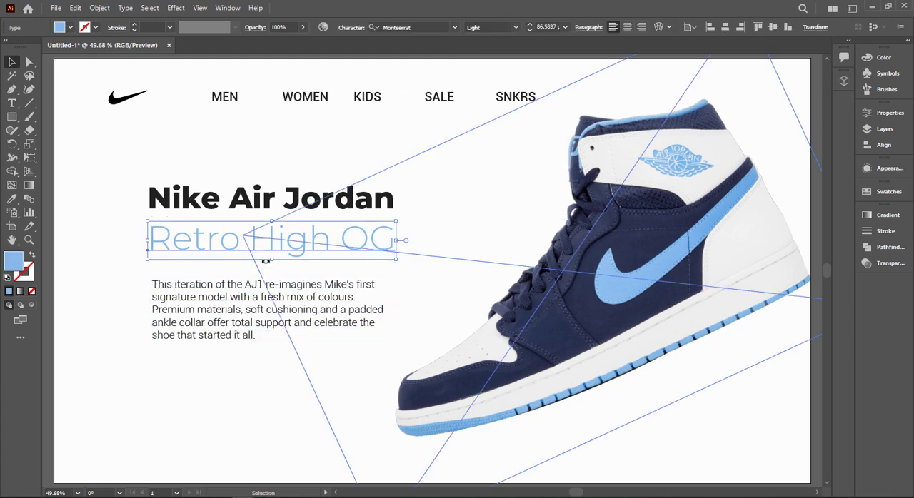
{"action": "left_click_drag", "start_coordinate": [271, 260], "coordinate": [271, 266]}
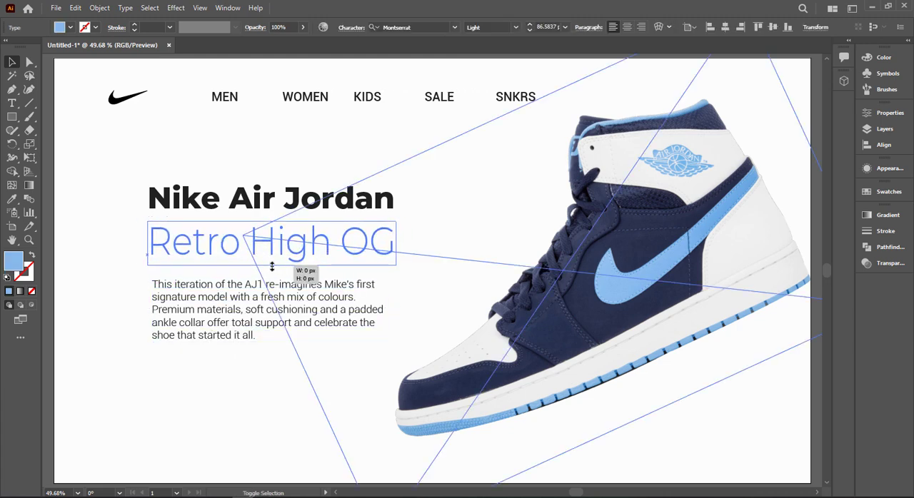
{"action": "left_click_drag", "start_coordinate": [241, 328], "coordinate": [223, 322]}
Step: Align the left edges of "Nike Air Jordan", "Retro High OG" and the description paragraph
{"action": "left_click_drag", "start_coordinate": [132, 185], "coordinate": [173, 300]}
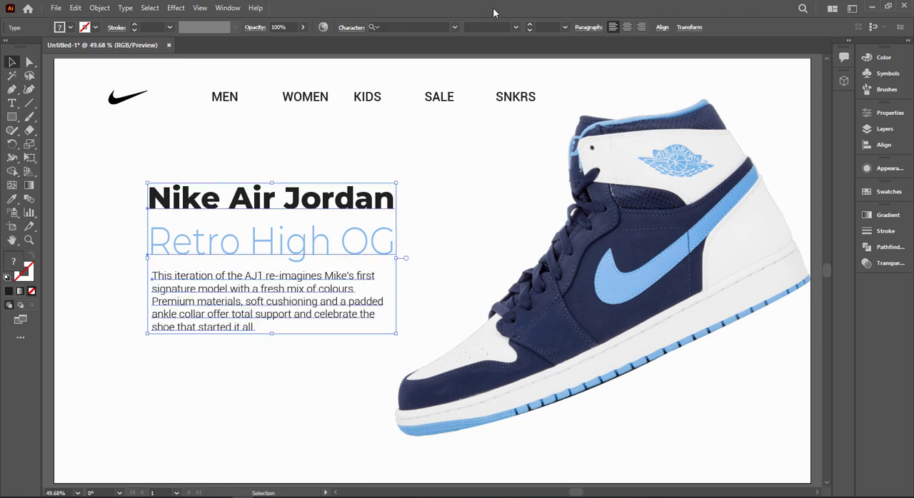
{"action": "left_click", "coordinate": [661, 28]}
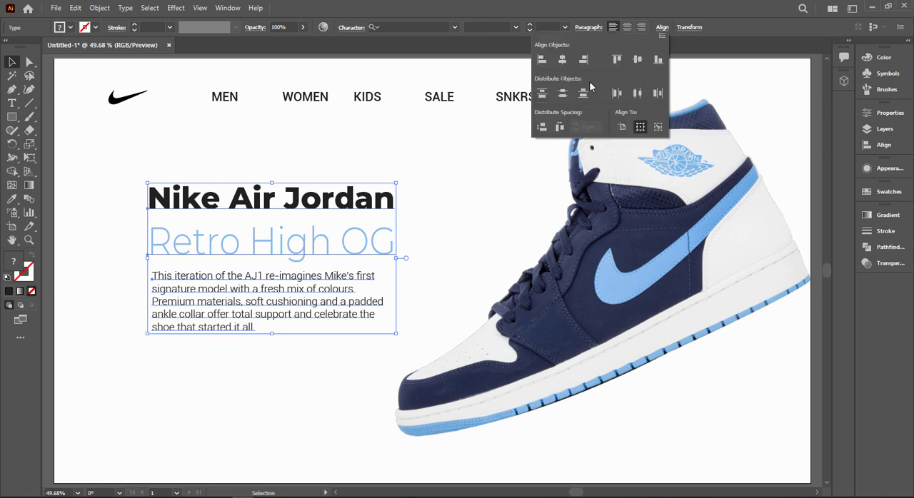
{"action": "left_click", "coordinate": [545, 59]}
{"action": "left_click", "coordinate": [227, 140]}
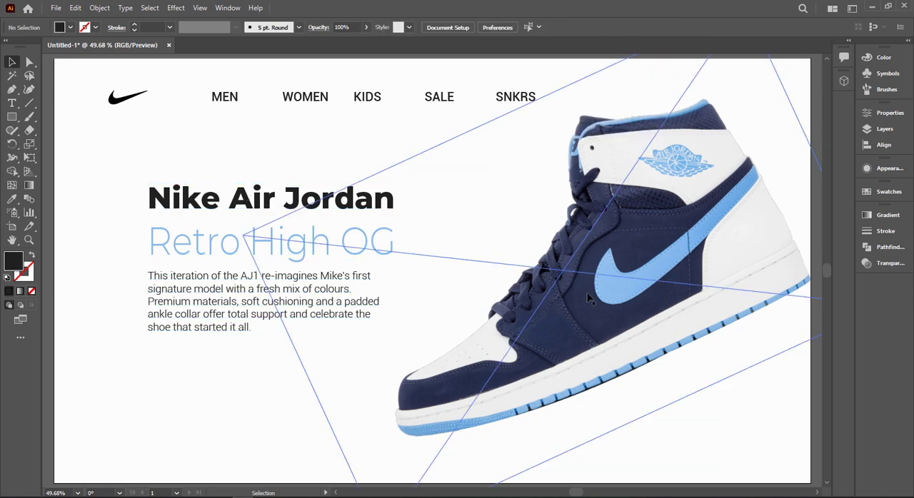
{"action": "left_click", "coordinate": [589, 299]}
{"action": "key", "text": "ctrl+shift+a"}
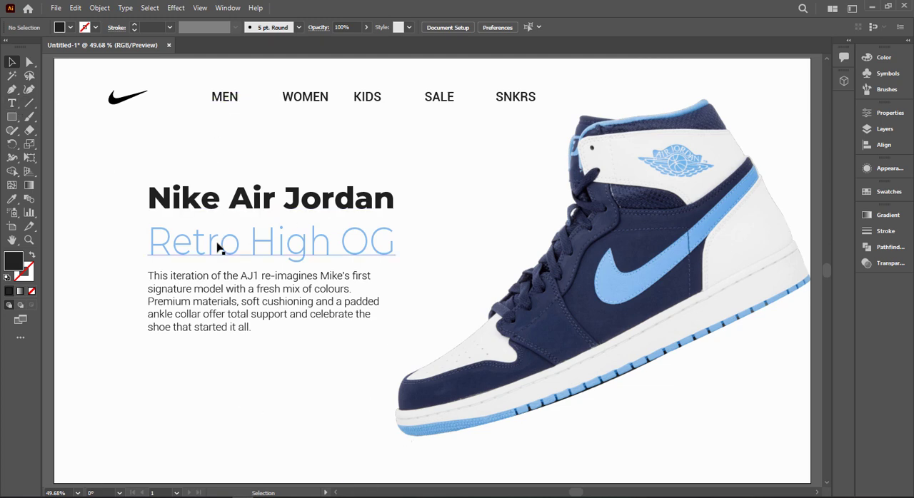
Step: Place a copy of the bold "Nike Air Jordan" line directly below the description paragraph, aligned with its left edge
{"action": "left_click_drag", "start_coordinate": [216, 241], "coordinate": [193, 366], "text": "alt"}
{"action": "key", "text": "ctrl+z"}
{"action": "left_click", "coordinate": [178, 207]}
{"action": "left_click_drag", "start_coordinate": [175, 207], "coordinate": [172, 365], "text": "alt"}
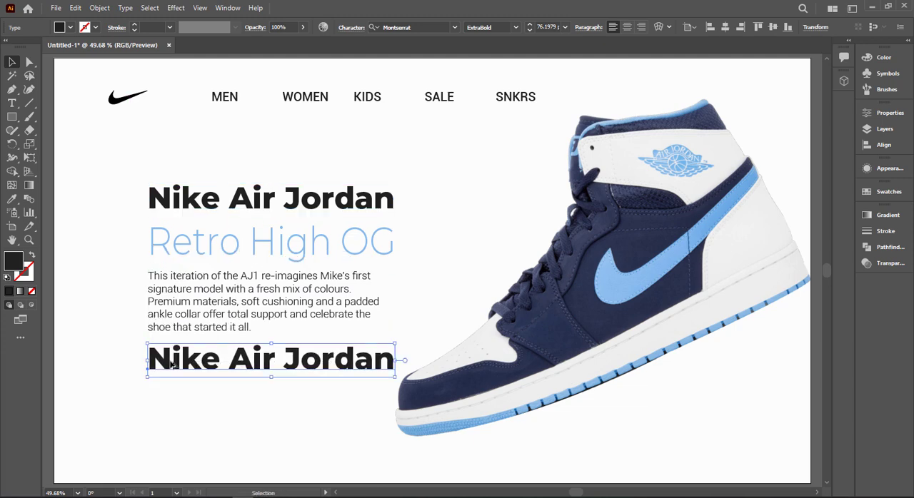
{"action": "scroll", "coordinate": [200, 401], "scroll_direction": "up", "scroll_amount": 1}
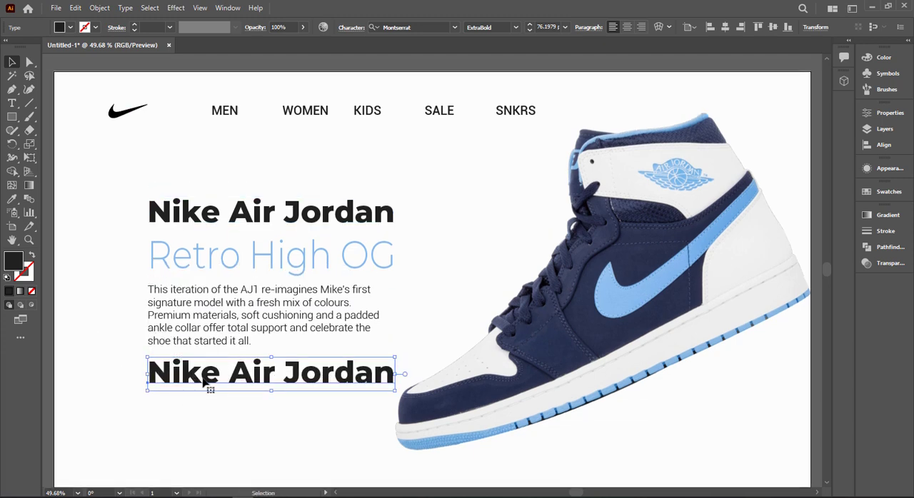
{"action": "scroll", "coordinate": [207, 382], "scroll_direction": "down", "scroll_amount": 1}
Step: Replace the text of the copied "Nike Air Jordan" line with the price $120
{"action": "key", "text": "t"}
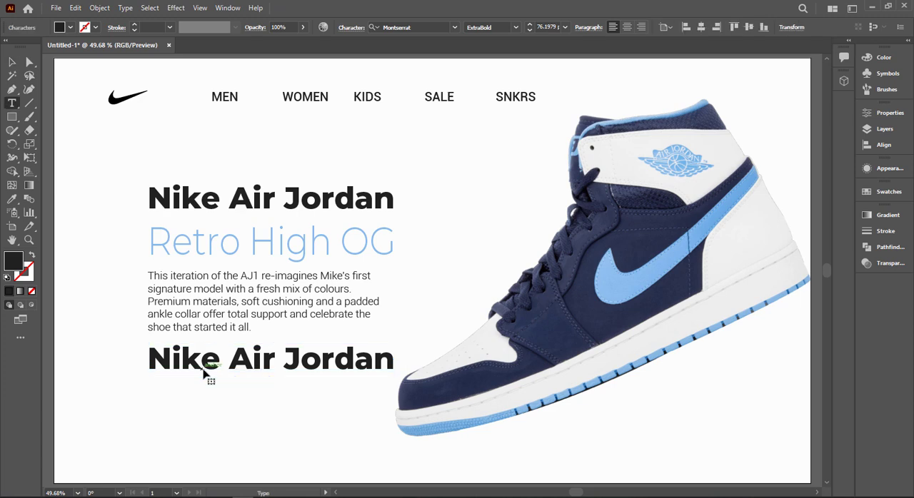
{"action": "triple_click", "coordinate": [205, 359]}
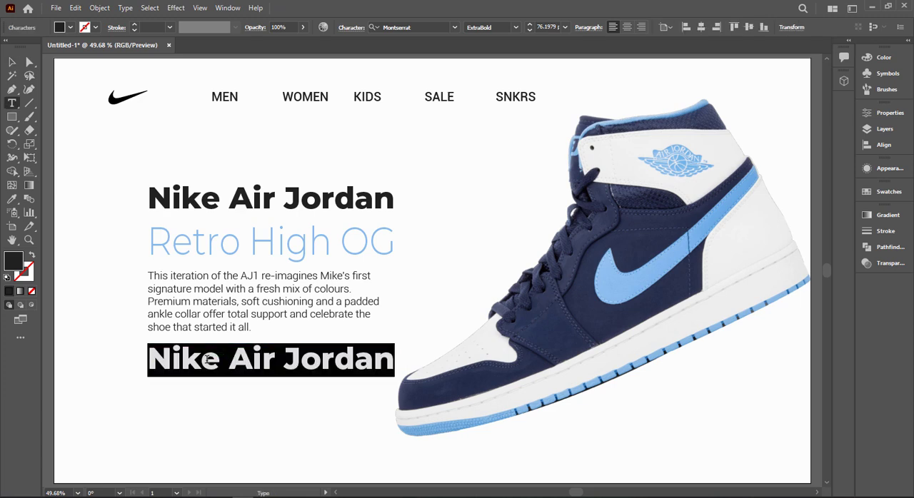
{"action": "type", "text": "$12"}
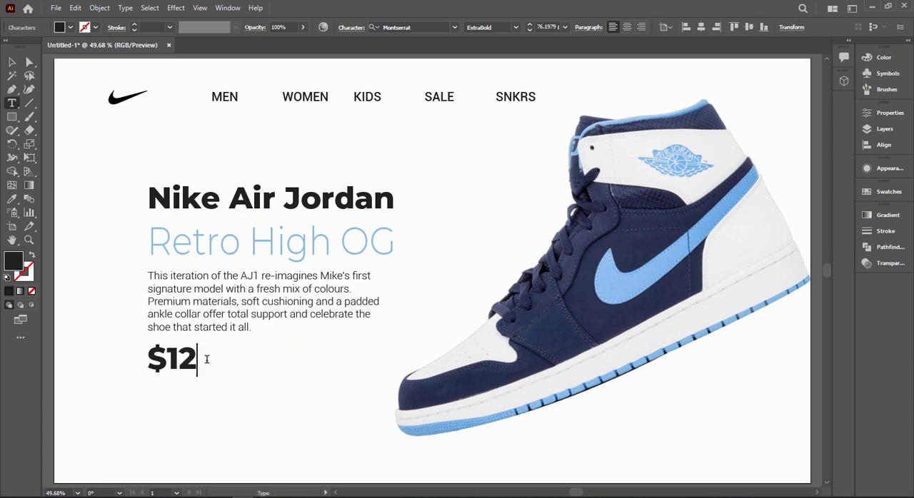
{"action": "type", "text": "0"}
{"action": "left_click", "coordinate": [12, 62]}
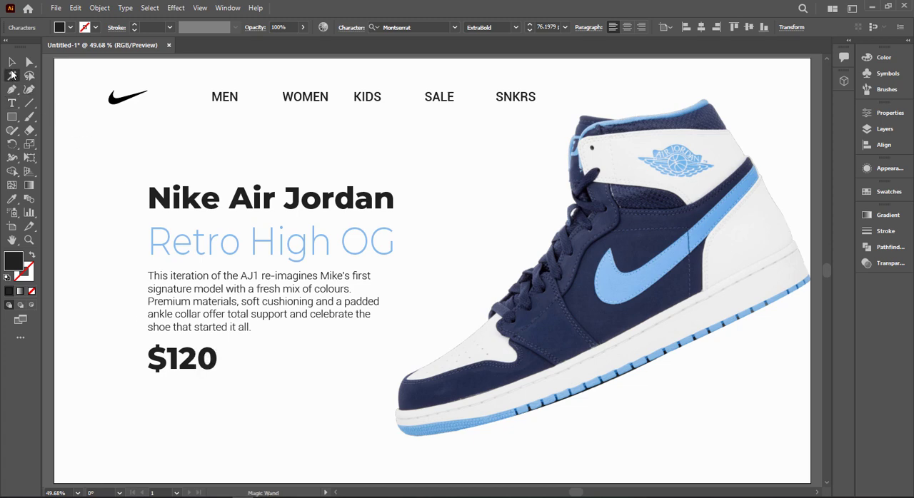
Step: Try the Montserrat Light font style on the $120 price
{"action": "left_click", "coordinate": [515, 29]}
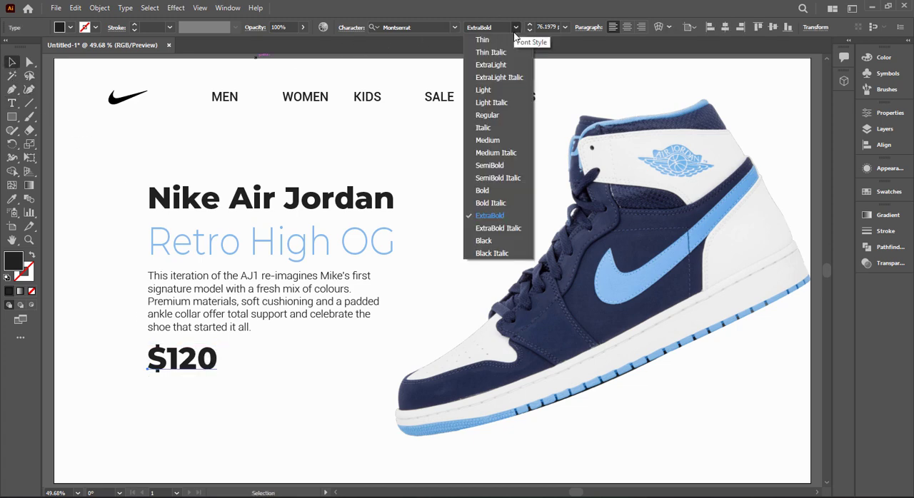
{"action": "left_click", "coordinate": [508, 87]}
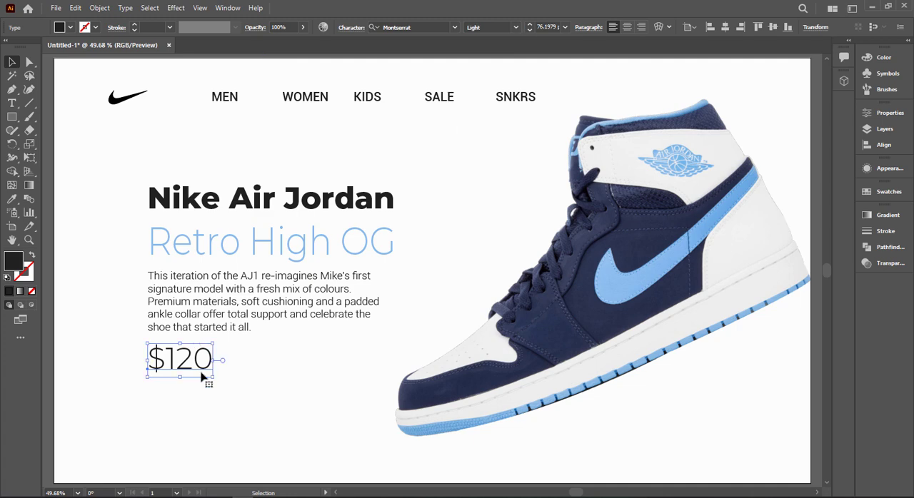
{"action": "left_click", "coordinate": [251, 367]}
Step: Change the font of the $120 price to Roboto Thin
{"action": "left_click", "coordinate": [214, 353]}
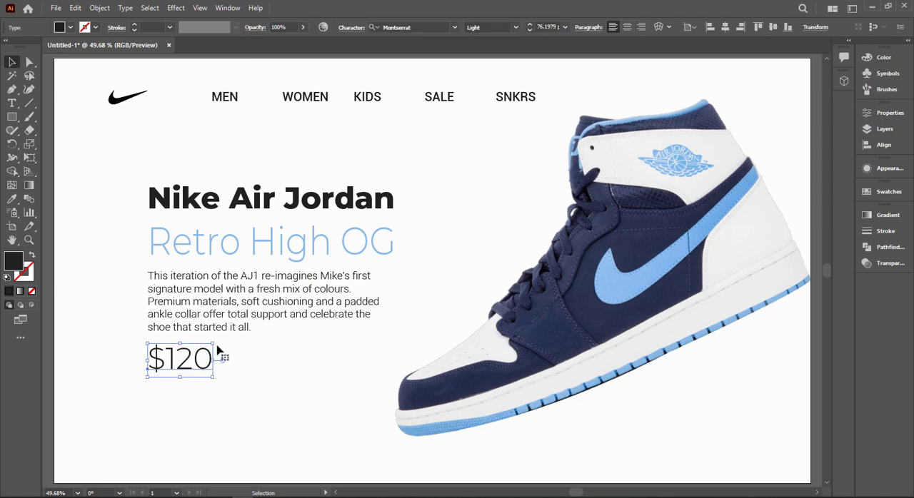
{"action": "left_click", "coordinate": [416, 29]}
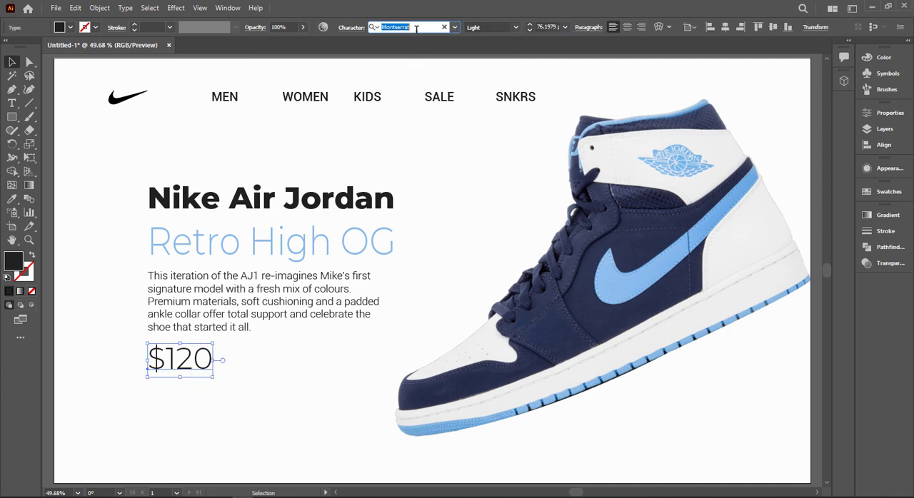
{"action": "type", "text": "robo"}
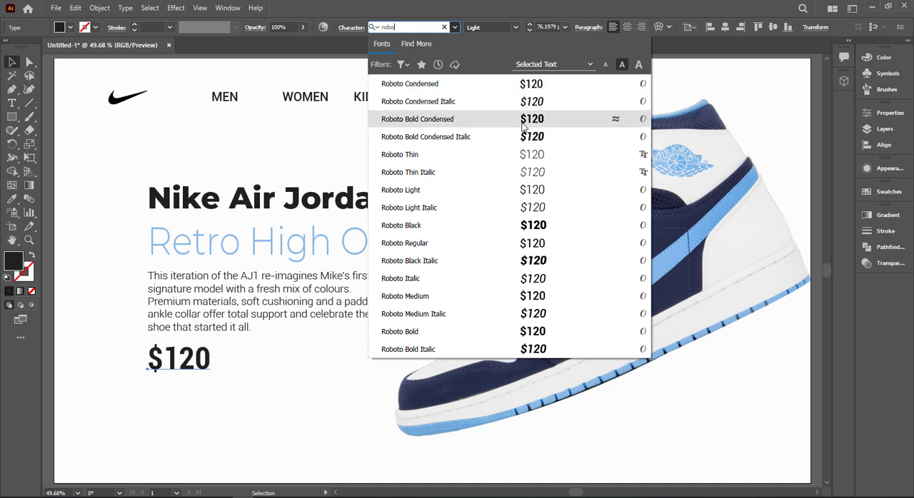
{"action": "left_click", "coordinate": [550, 163]}
{"action": "left_click", "coordinate": [229, 392]}
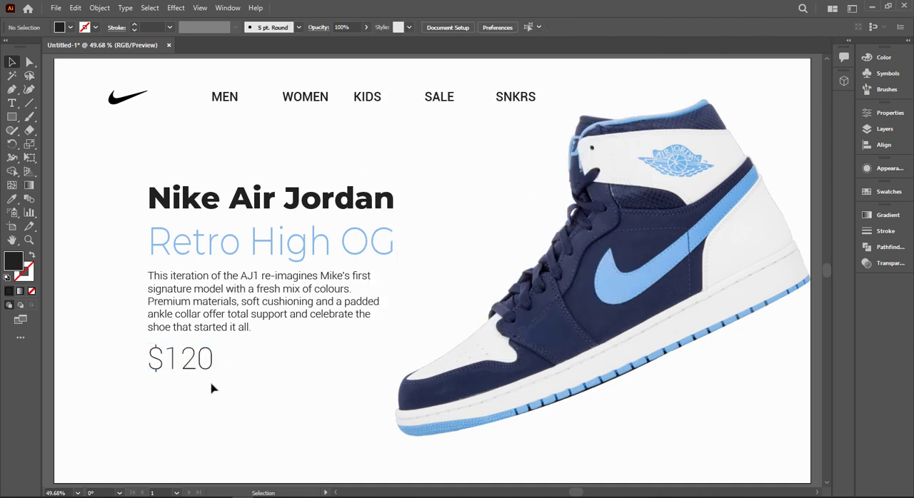
Step: Draw a wide, flat dark rectangle to the right of the $120 price, below the description
{"action": "left_click", "coordinate": [12, 116]}
{"action": "left_click_drag", "start_coordinate": [256, 351], "coordinate": [366, 371]}
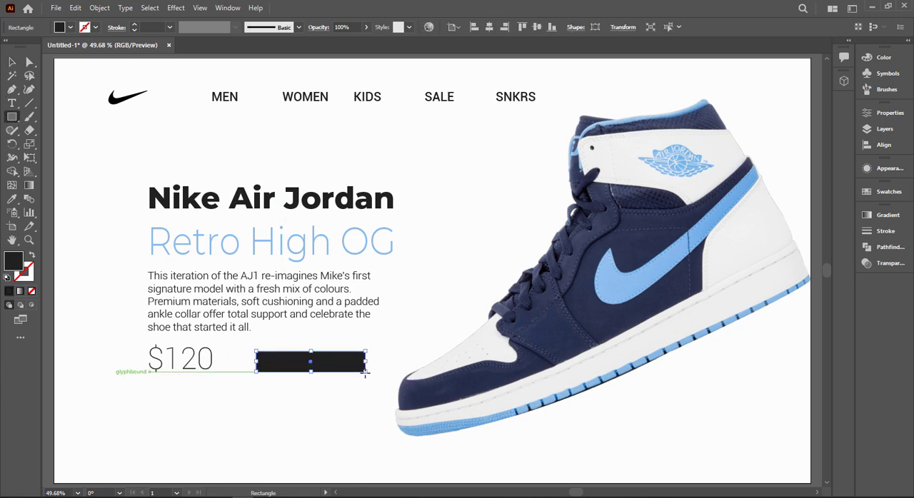
{"action": "left_click", "coordinate": [11, 62]}
Step: Make the dark rectangle taller and slightly narrower, with its right edge in line with the description's right edge
{"action": "scroll", "coordinate": [337, 359], "scroll_direction": "up", "scroll_amount": 1}
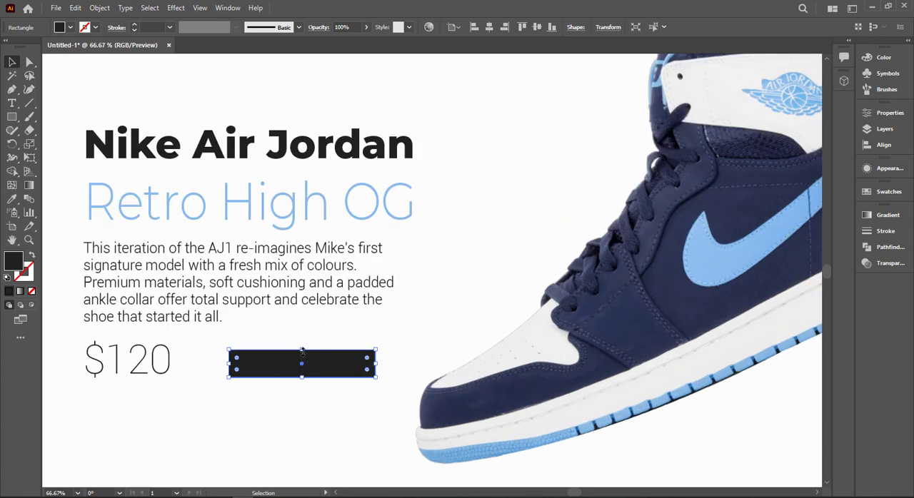
{"action": "left_click", "coordinate": [302, 338]}
{"action": "left_click", "coordinate": [304, 355]}
{"action": "left_click_drag", "start_coordinate": [302, 351], "coordinate": [302, 338]}
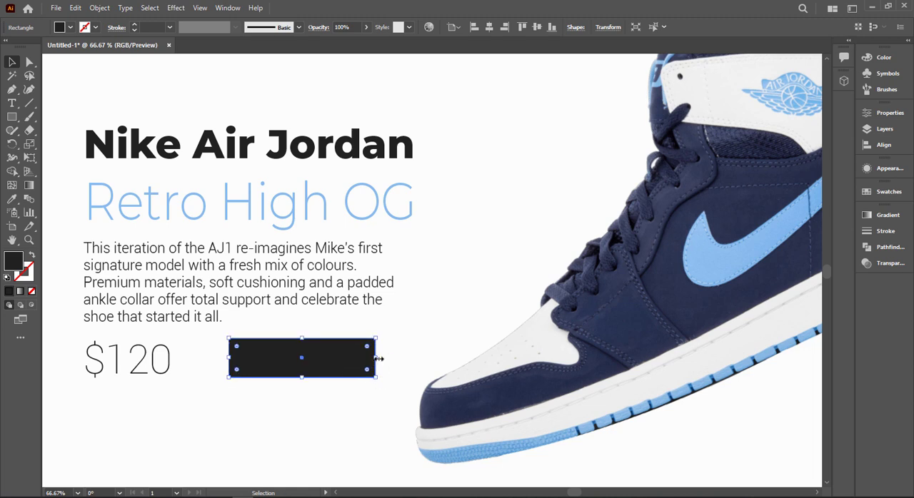
{"action": "left_click_drag", "start_coordinate": [376, 357], "coordinate": [326, 377]}
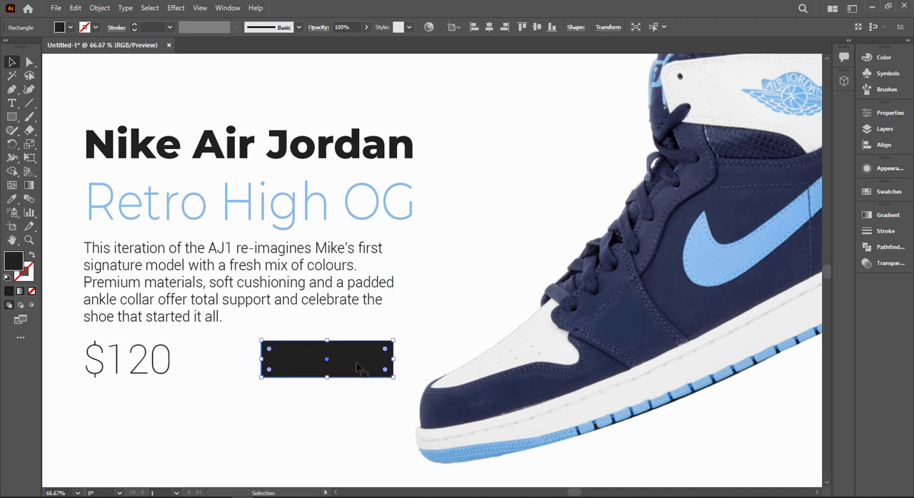
Step: Round the rectangle's corners fully into a pill shape and fill it with the off-white sampled from the artboard background
{"action": "left_click_drag", "start_coordinate": [384, 369], "coordinate": [336, 367]}
{"action": "key", "text": "i"}
{"action": "left_click", "coordinate": [400, 295]}
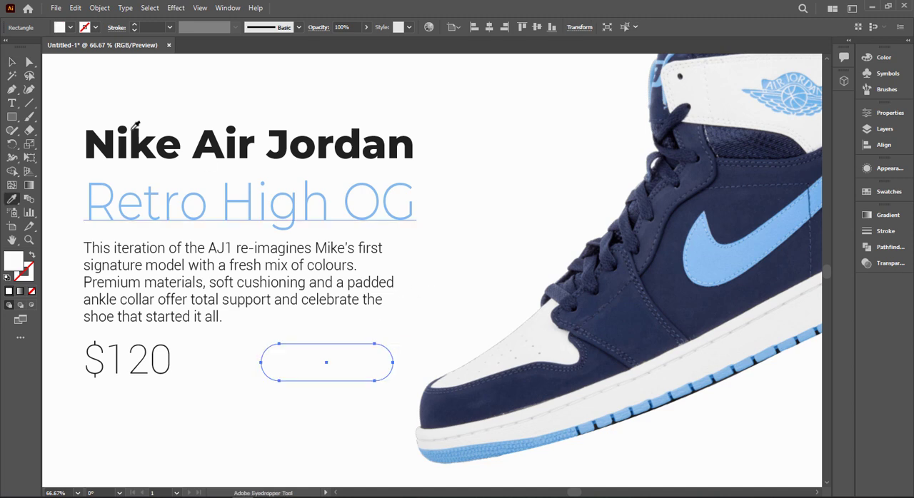
Step: Add a drop shadow to the pill-shaped button and set the shadow colour to light blue 8acdff
{"action": "left_click", "coordinate": [11, 65]}
{"action": "left_click", "coordinate": [175, 7]}
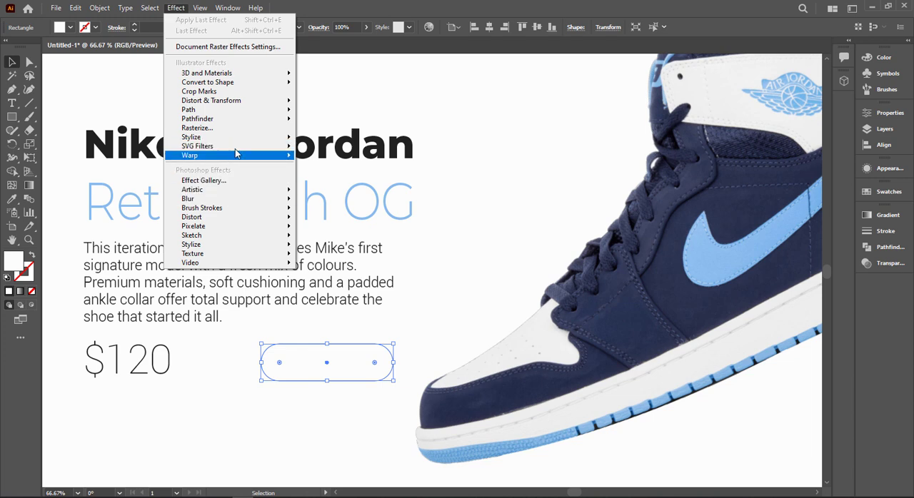
{"action": "mouse_move", "coordinate": [231, 136]}
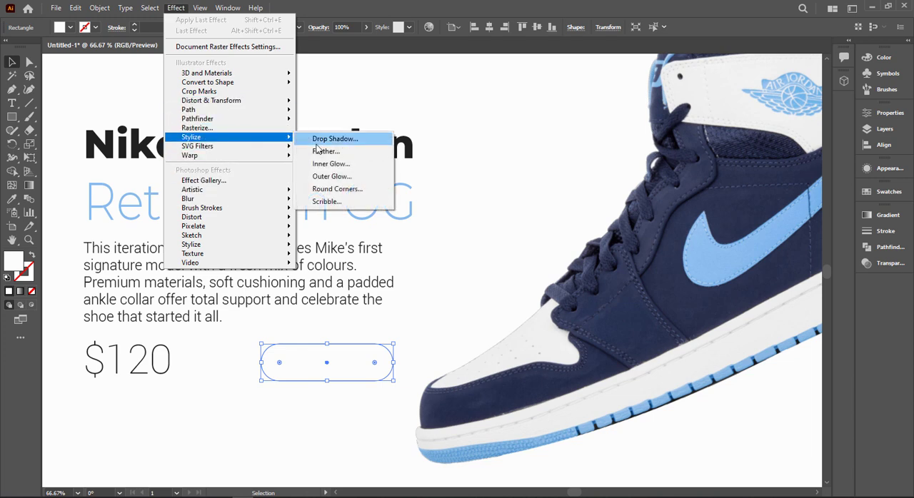
{"action": "left_click", "coordinate": [325, 137]}
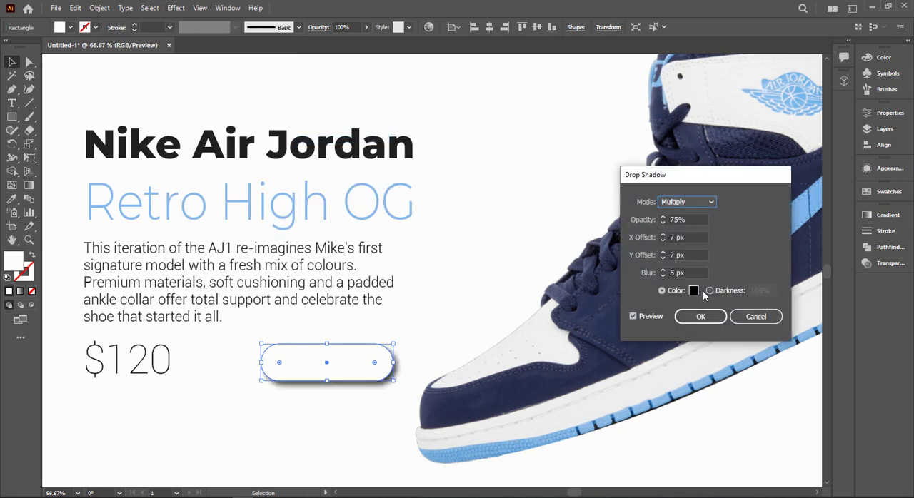
{"action": "left_click", "coordinate": [692, 292]}
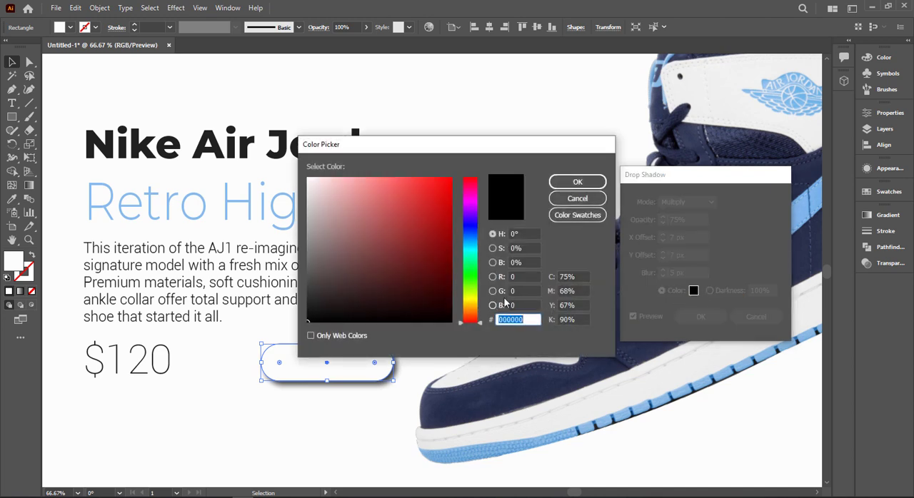
{"action": "left_click", "coordinate": [472, 250]}
{"action": "left_click", "coordinate": [362, 176]}
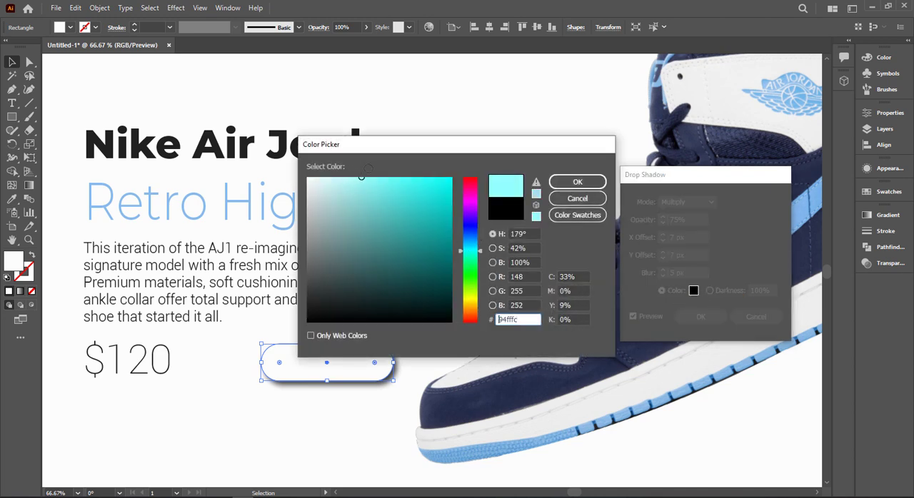
{"action": "left_click_drag", "start_coordinate": [473, 247], "coordinate": [471, 240]}
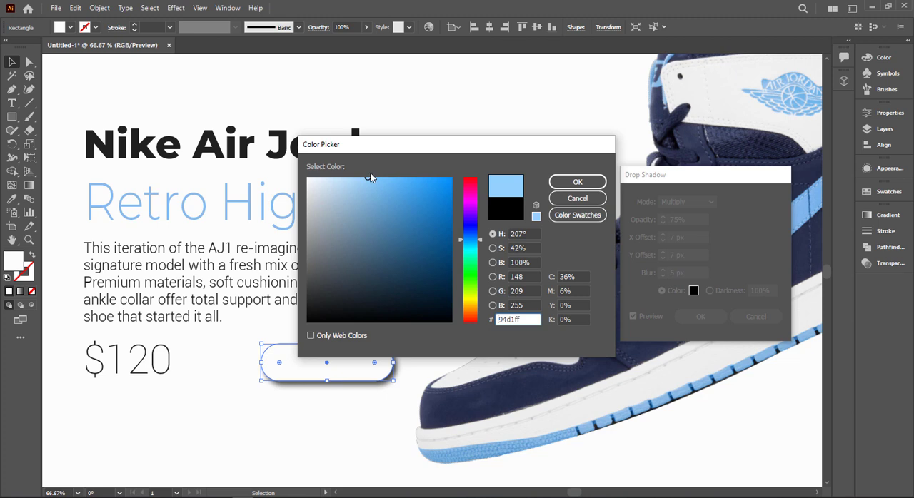
{"action": "left_click", "coordinate": [577, 181]}
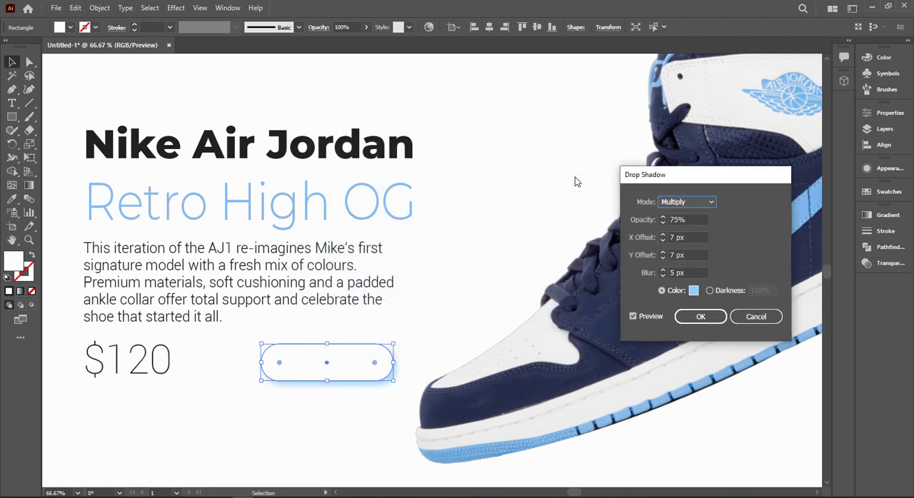
Step: Set the button shadow's opacity to 30% and its colour to dark blue 0c5b8c, and apply the shadow
{"action": "left_click", "coordinate": [693, 219]}
{"action": "type", "text": "30"}
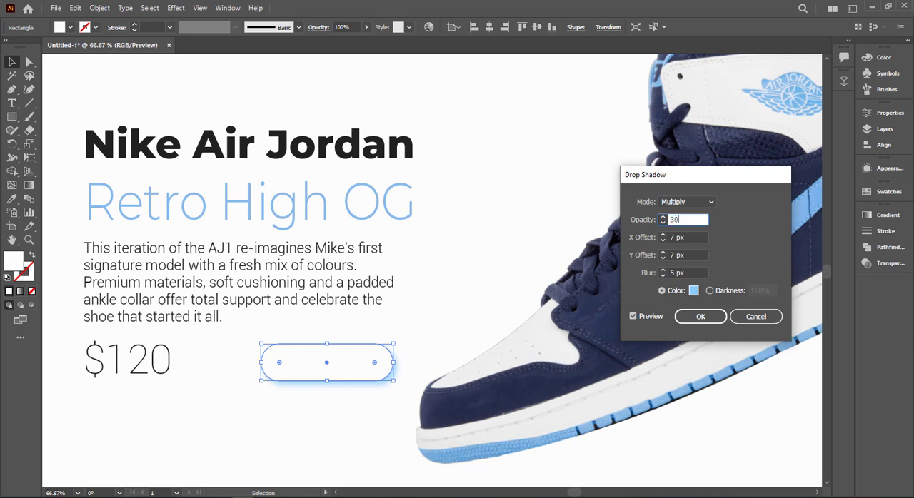
{"action": "left_click", "coordinate": [692, 238]}
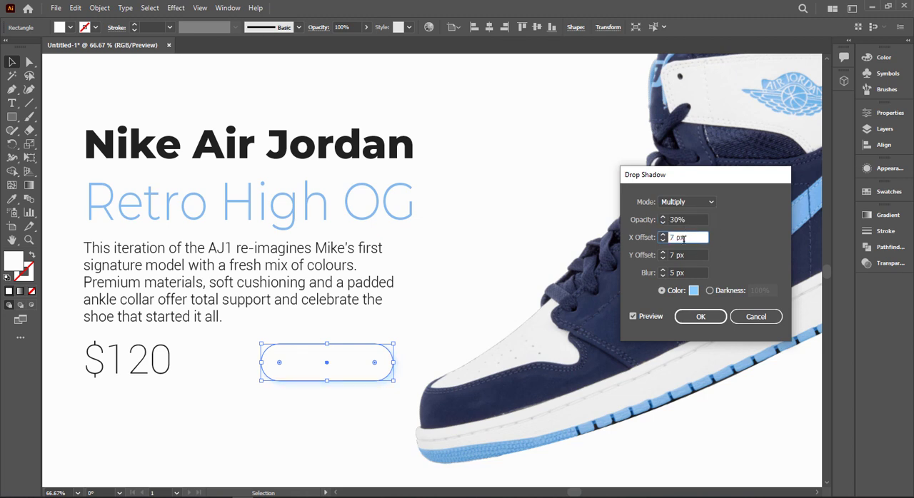
{"action": "left_click", "coordinate": [693, 290]}
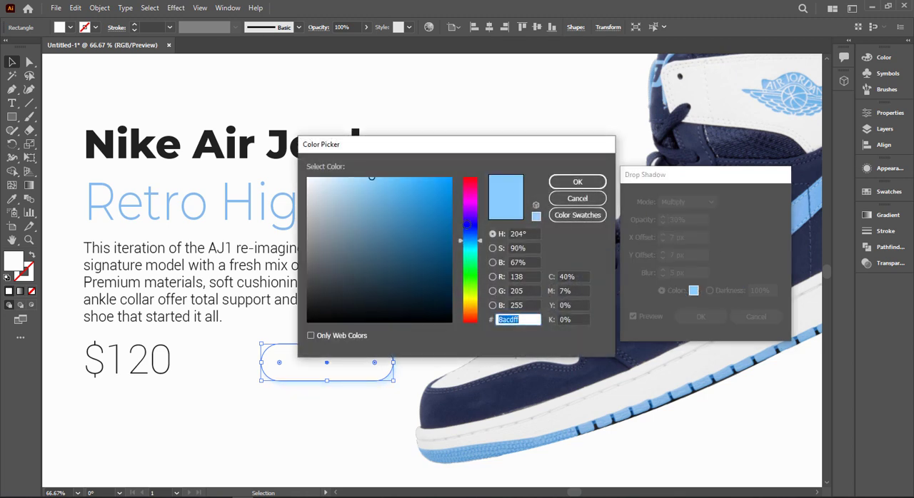
{"action": "left_click", "coordinate": [440, 242]}
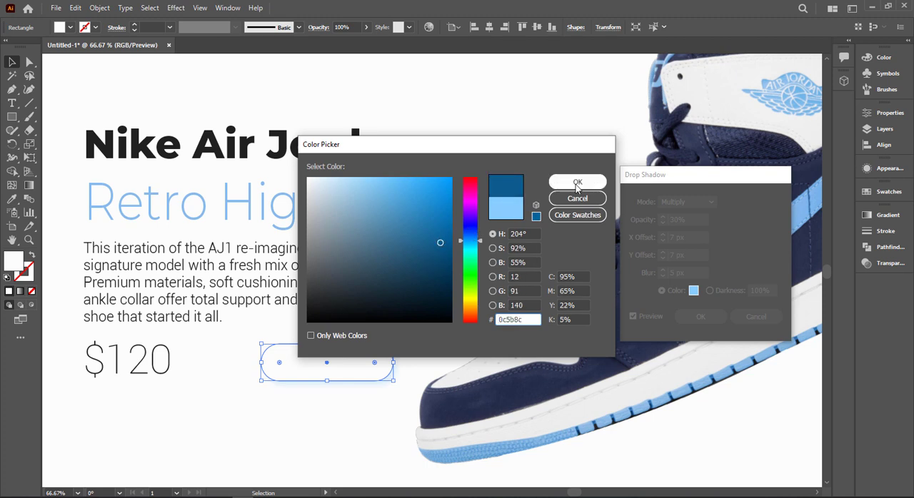
{"action": "left_click", "coordinate": [576, 182]}
{"action": "left_click", "coordinate": [701, 316]}
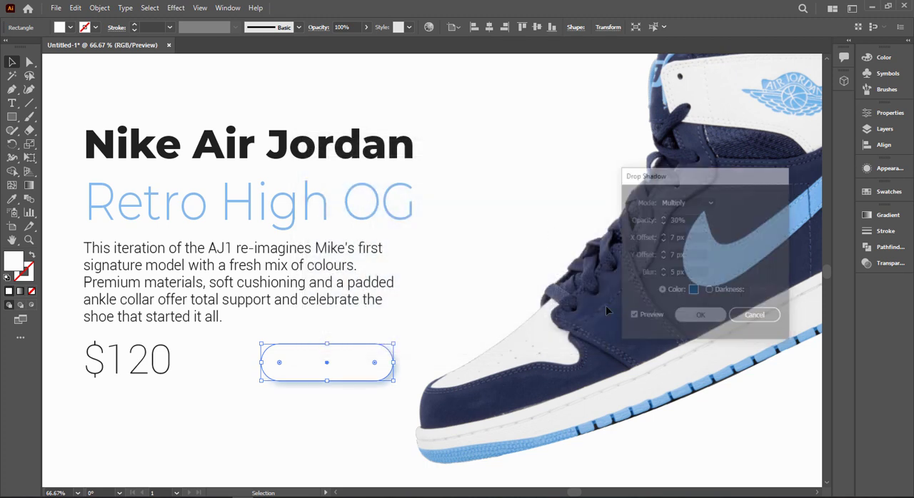
{"action": "left_click", "coordinate": [424, 263]}
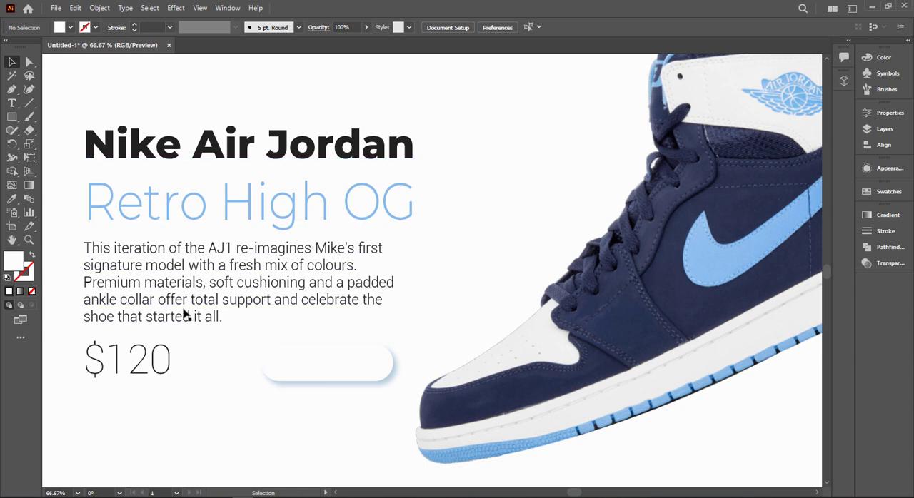
Step: Add the text "Add to cart" in the empty area below the $120 price
{"action": "scroll", "coordinate": [186, 310], "scroll_direction": "down", "scroll_amount": 1}
{"action": "left_click_drag", "start_coordinate": [155, 313], "coordinate": [209, 305]}
{"action": "left_click", "coordinate": [12, 105]}
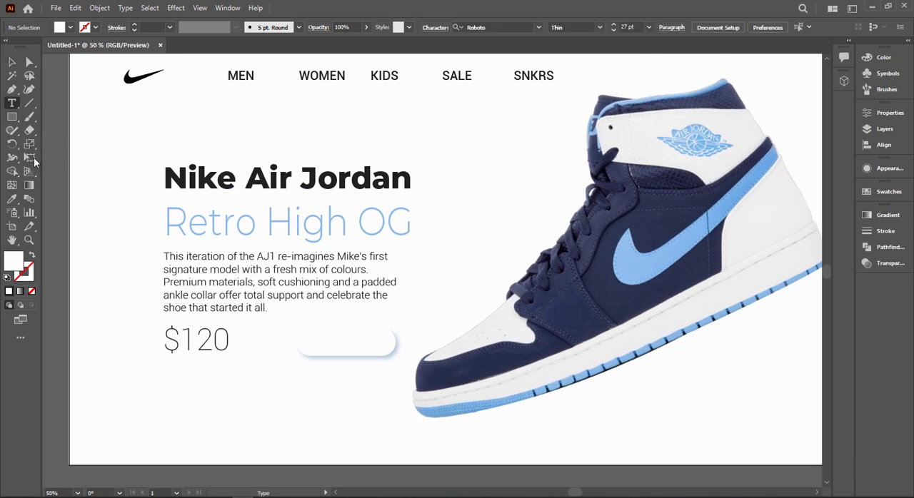
{"action": "left_click", "coordinate": [175, 386]}
{"action": "type", "text": "A"}
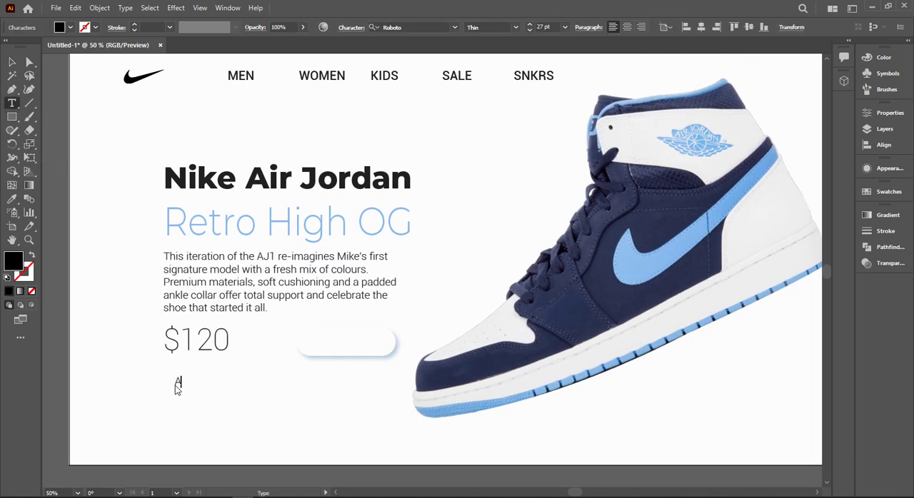
{"action": "type", "text": "dd T"}
{"action": "left_click", "coordinate": [11, 62]}
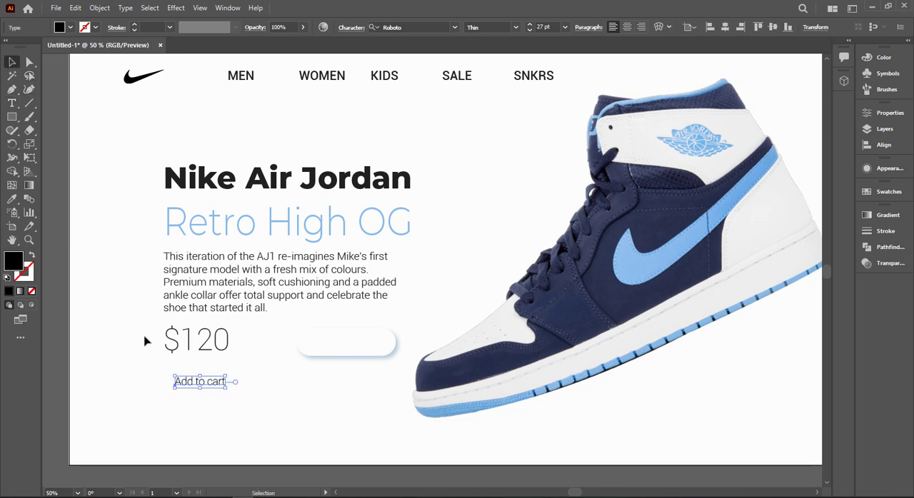
Step: Move the "Add to cart" text onto the middle of the pill-shaped button
{"action": "left_click_drag", "start_coordinate": [208, 384], "coordinate": [364, 341]}
{"action": "left_click", "coordinate": [344, 373]}
{"action": "key", "text": "space"}
{"action": "left_click_drag", "start_coordinate": [332, 392], "coordinate": [303, 401]}
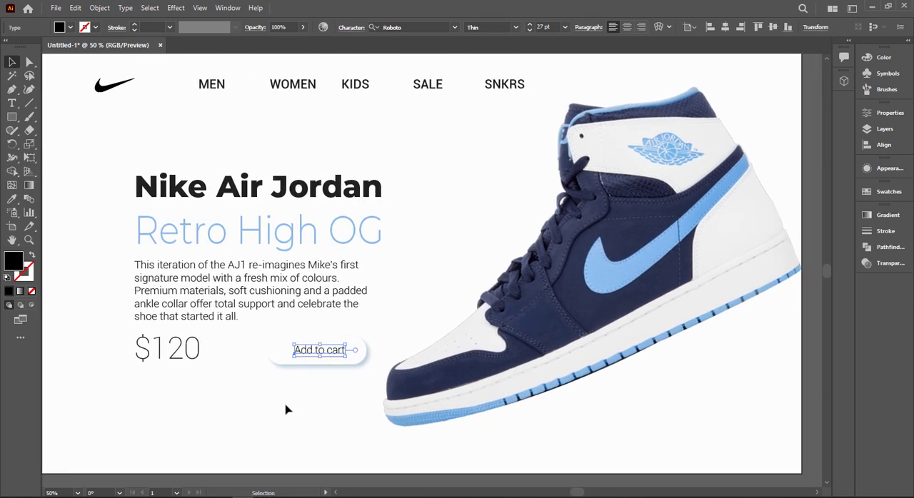
{"action": "key", "text": "space"}
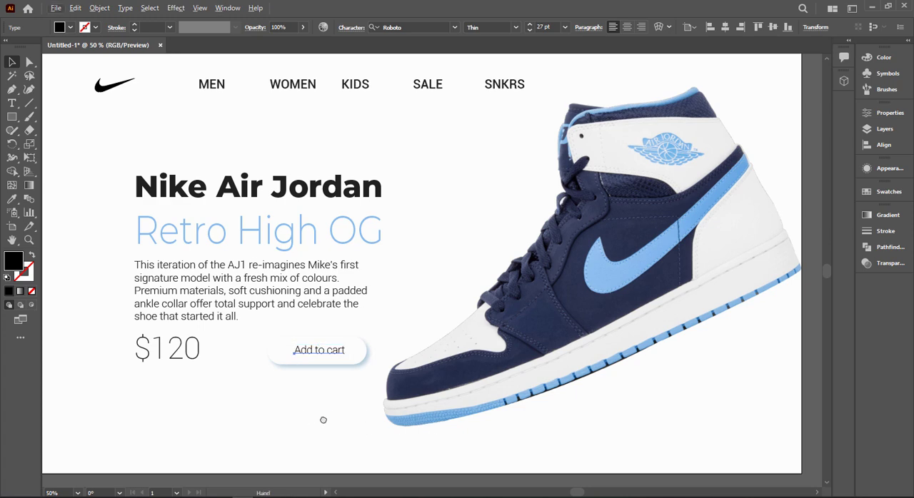
{"action": "left_click_drag", "start_coordinate": [322, 418], "coordinate": [420, 393]}
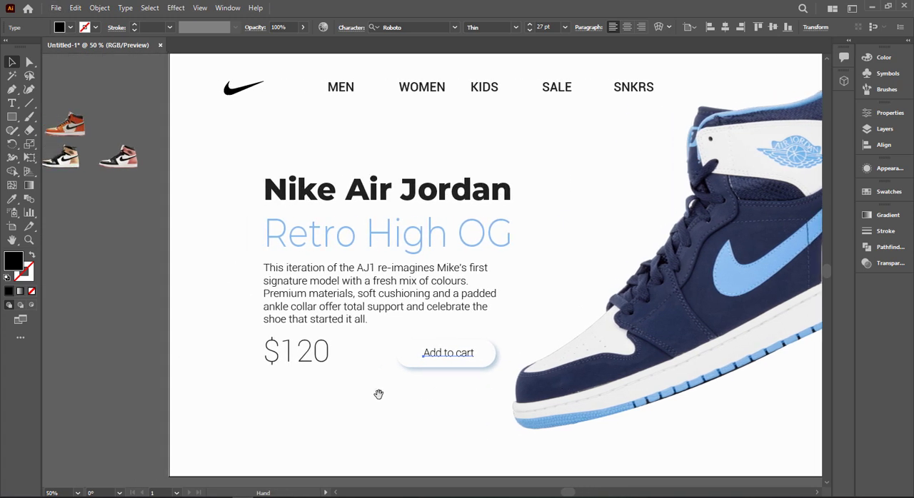
Step: Move the two-line title, description, price and button together slightly upward on the artboard
{"action": "left_click_drag", "start_coordinate": [218, 166], "coordinate": [483, 389]}
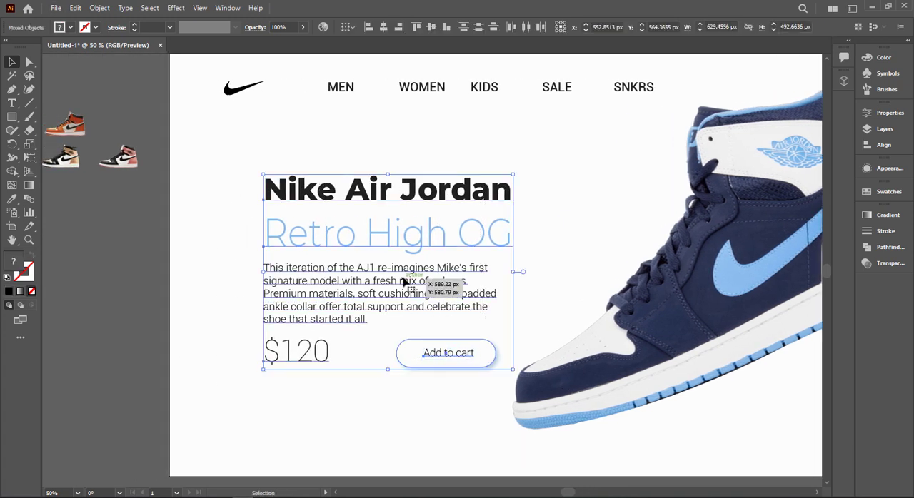
{"action": "left_click_drag", "start_coordinate": [406, 279], "coordinate": [405, 268]}
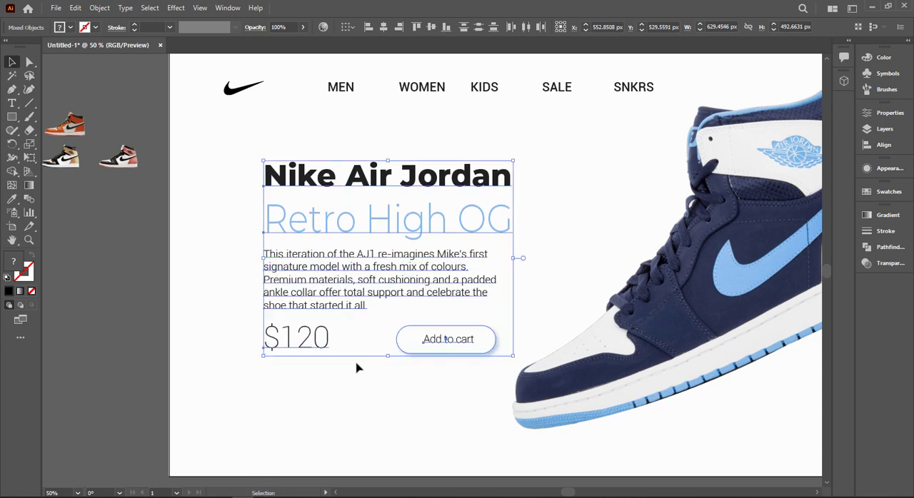
{"action": "left_click", "coordinate": [322, 386]}
Step: Draw a nearly square rounded rectangle below the $120 price, in line with its left edge, and fill it with grey
{"action": "scroll", "coordinate": [306, 416], "scroll_direction": "left", "scroll_amount": 2}
{"action": "left_click", "coordinate": [70, 146]}
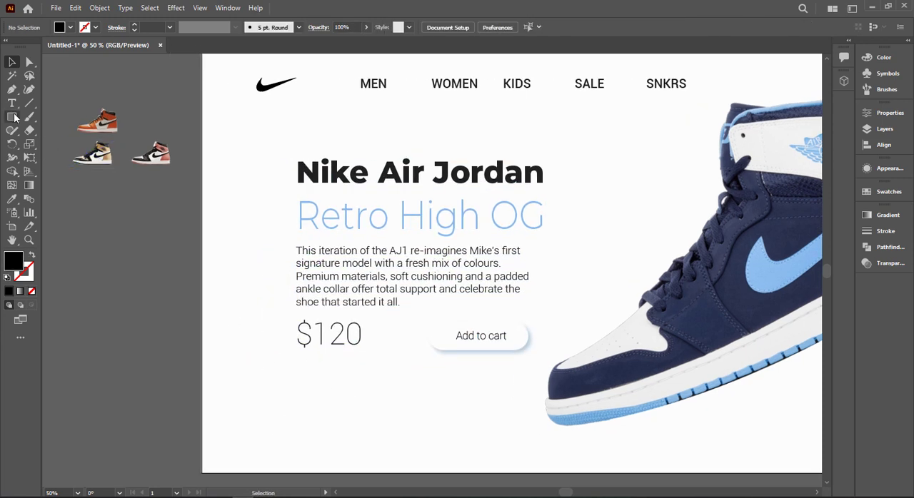
{"action": "left_click_drag", "start_coordinate": [11, 116], "coordinate": [50, 130]}
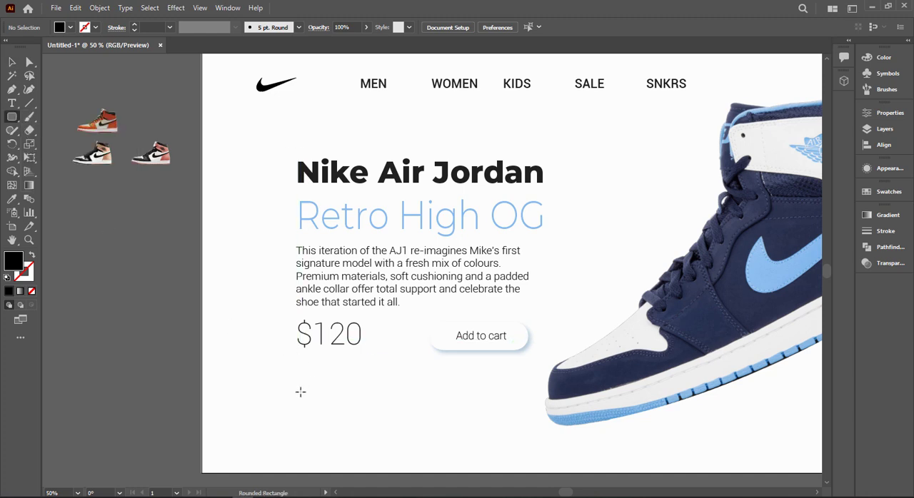
{"action": "left_click_drag", "start_coordinate": [297, 388], "coordinate": [368, 451]}
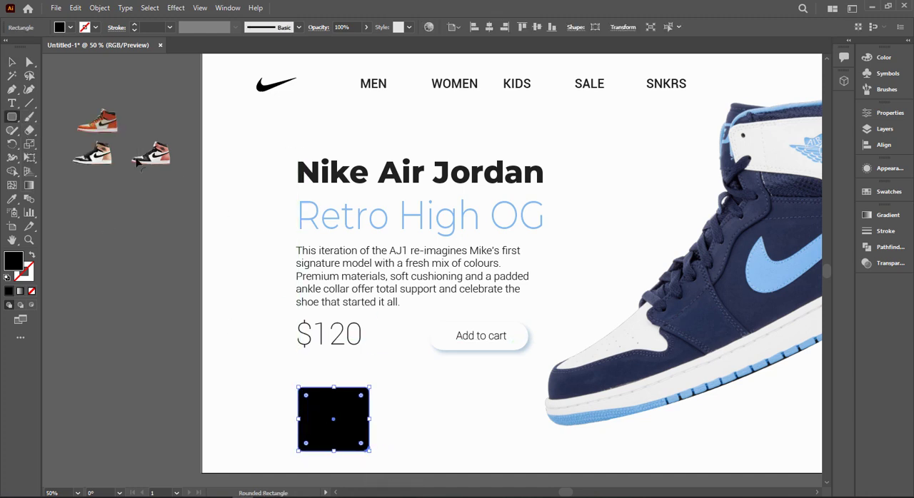
{"action": "double_click", "coordinate": [15, 263]}
{"action": "left_click_drag", "start_coordinate": [306, 228], "coordinate": [307, 212]}
{"action": "left_click", "coordinate": [578, 183]}
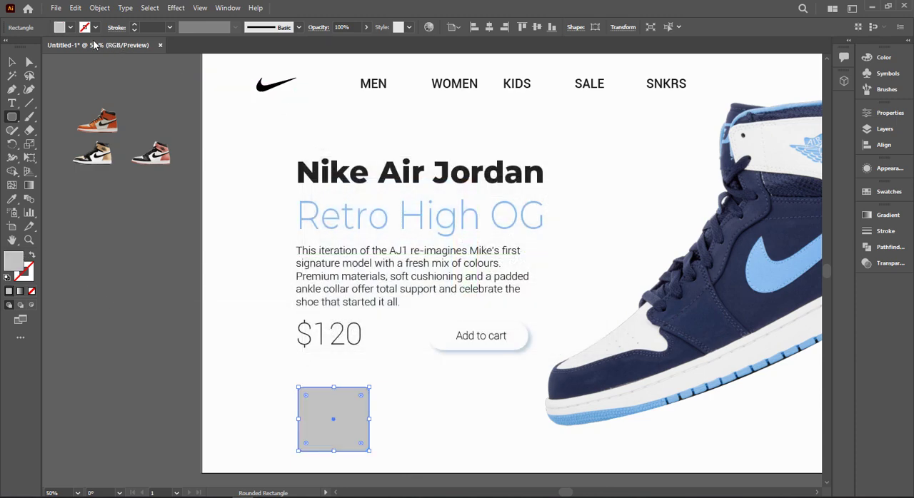
{"action": "key", "text": "v"}
{"action": "left_click", "coordinate": [489, 474]}
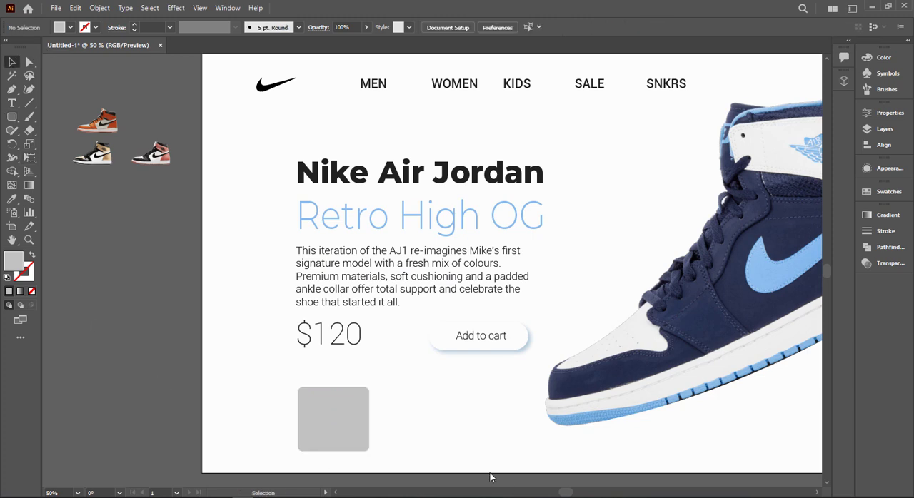
Step: Round the grey rectangle's corners slightly more and change its fill to a lighter grey
{"action": "left_click", "coordinate": [336, 421]}
{"action": "left_click_drag", "start_coordinate": [305, 395], "coordinate": [307, 397]}
{"action": "left_click", "coordinate": [274, 382]}
{"action": "left_click", "coordinate": [329, 426]}
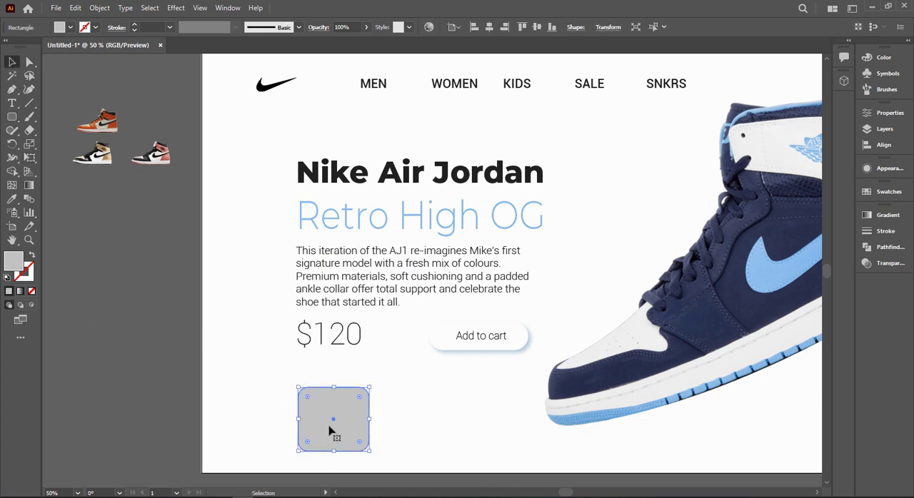
{"action": "double_click", "coordinate": [13, 269]}
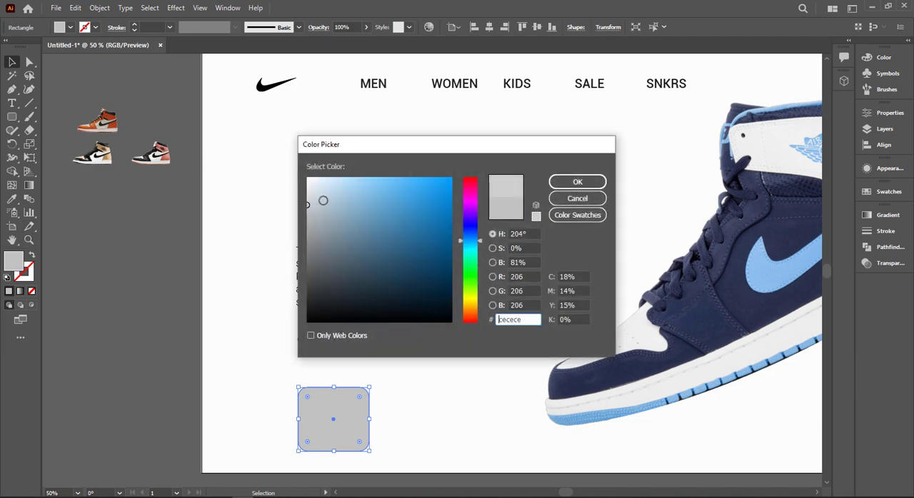
{"action": "left_click", "coordinate": [577, 182]}
{"action": "key", "text": "ctrl+shift+a"}
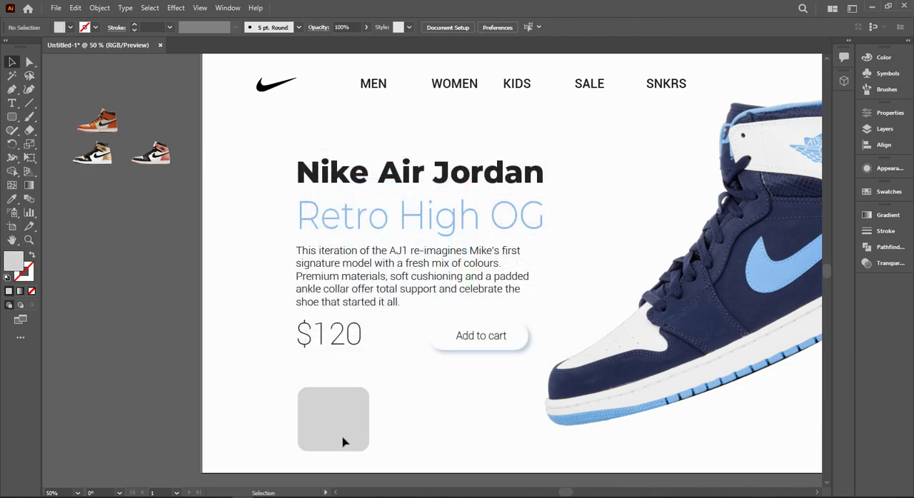
{"action": "scroll", "coordinate": [413, 425], "scroll_direction": "up", "scroll_amount": 1}
{"action": "scroll", "coordinate": [367, 445], "scroll_direction": "left", "scroll_amount": 2}
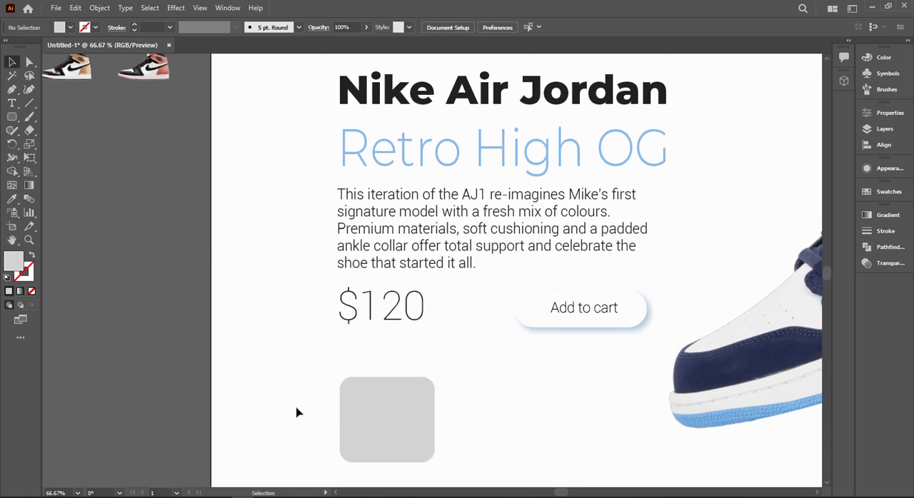
{"action": "scroll", "coordinate": [298, 412], "scroll_direction": "up", "scroll_amount": 1}
{"action": "scroll", "coordinate": [298, 411], "scroll_direction": "down", "scroll_amount": 1}
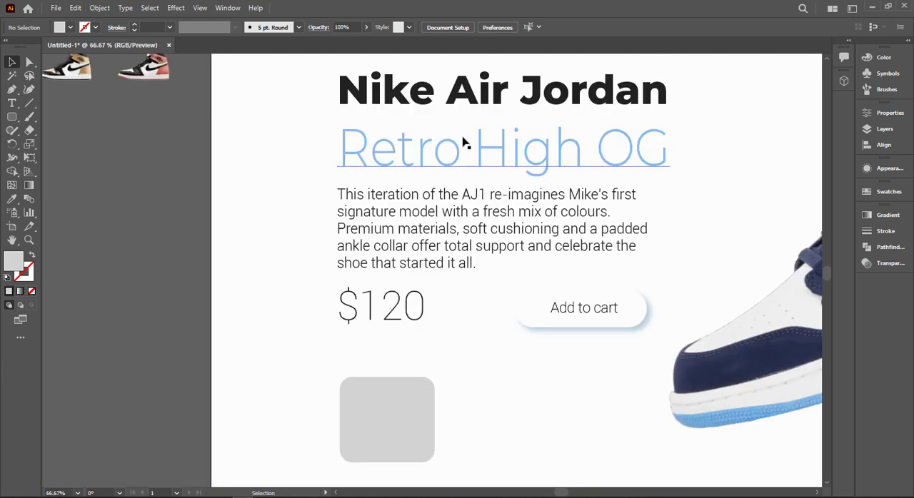
{"action": "triple_click", "coordinate": [377, 107]}
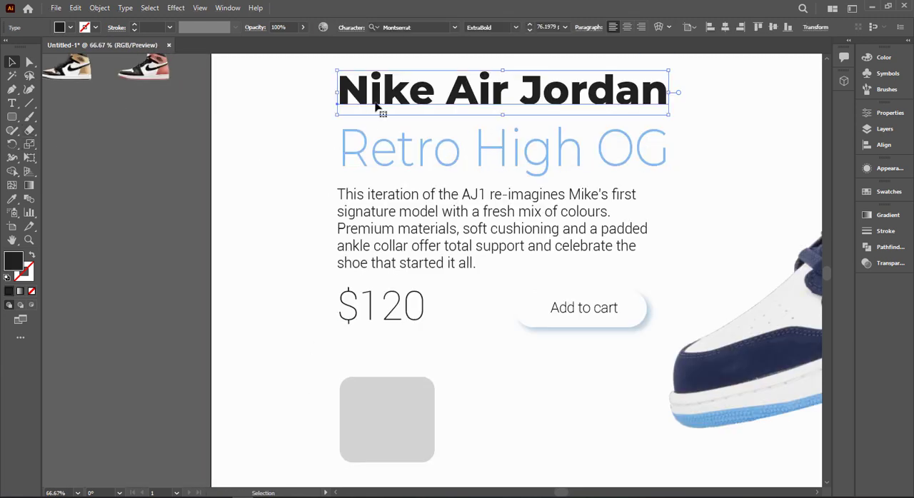
{"action": "left_click", "coordinate": [11, 62]}
{"action": "left_click", "coordinate": [307, 339]}
{"action": "scroll", "coordinate": [384, 395], "scroll_direction": "up", "scroll_amount": 1}
{"action": "scroll", "coordinate": [242, 388], "scroll_direction": "down", "scroll_amount": 1}
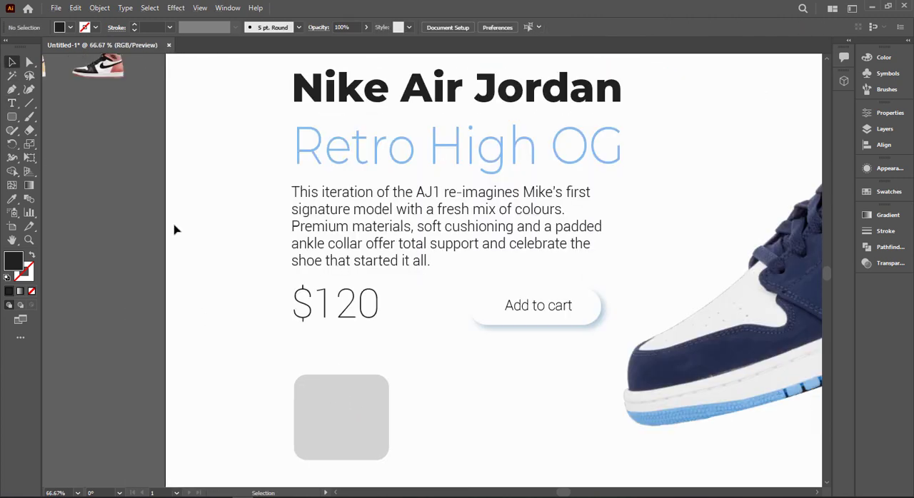
Step: Move the black, white and pink sneaker image down beside the artboard and bring it to the front
{"action": "left_click_drag", "start_coordinate": [174, 229], "coordinate": [258, 341]}
{"action": "left_click", "coordinate": [107, 187]}
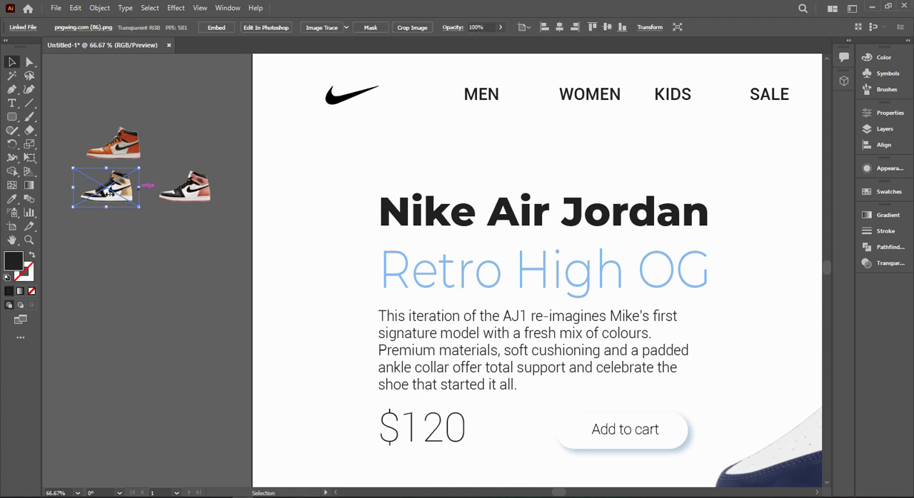
{"action": "left_click_drag", "start_coordinate": [171, 187], "coordinate": [168, 389]}
{"action": "right_click", "coordinate": [168, 389]}
{"action": "mouse_move", "coordinate": [207, 316]}
{"action": "left_click", "coordinate": [306, 318]}
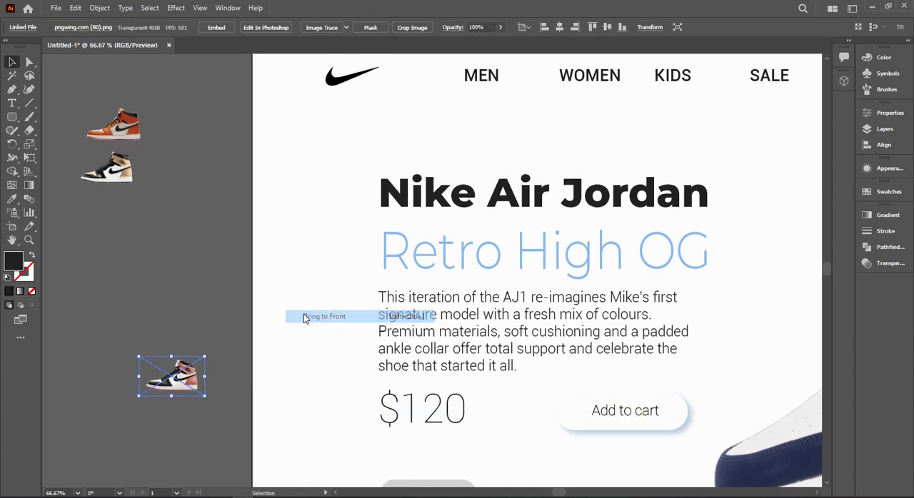
Step: Try the black, white and pink sneaker over the upper edge of the grey rounded rectangle
{"action": "scroll", "coordinate": [306, 318], "scroll_direction": "down", "scroll_amount": 3}
{"action": "left_click_drag", "start_coordinate": [201, 307], "coordinate": [459, 420]}
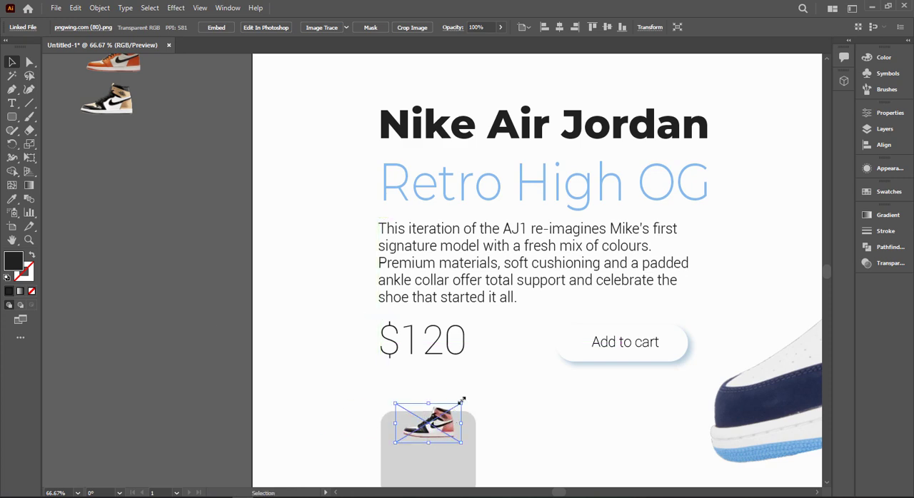
{"action": "scroll", "coordinate": [461, 401], "scroll_direction": "up", "scroll_amount": 1}
{"action": "key", "text": "z"}
{"action": "left_click", "coordinate": [375, 421]}
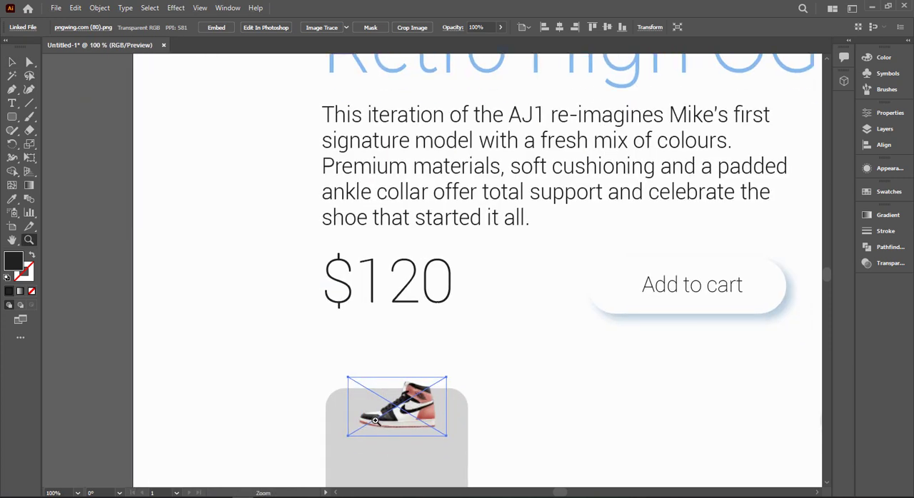
{"action": "left_click", "coordinate": [12, 62]}
{"action": "left_click", "coordinate": [274, 343]}
{"action": "scroll", "coordinate": [274, 343], "scroll_direction": "down", "scroll_amount": 1}
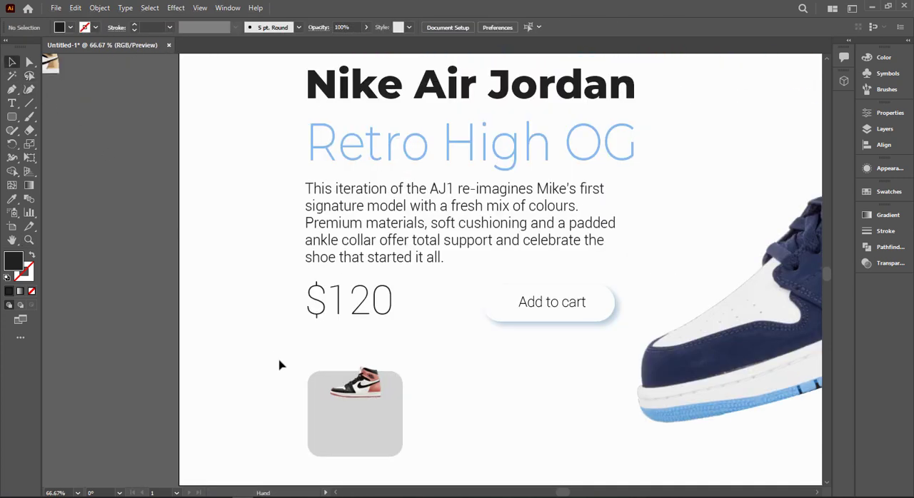
Step: Move the black and gold sneaker onto the artboard, just below and beside the $120 price, and bring it to the front
{"action": "left_click_drag", "start_coordinate": [280, 363], "coordinate": [411, 426]}
{"action": "left_click_drag", "start_coordinate": [175, 136], "coordinate": [388, 419]}
{"action": "right_click", "coordinate": [388, 419]}
{"action": "mouse_move", "coordinate": [464, 347]}
{"action": "left_click", "coordinate": [543, 348]}
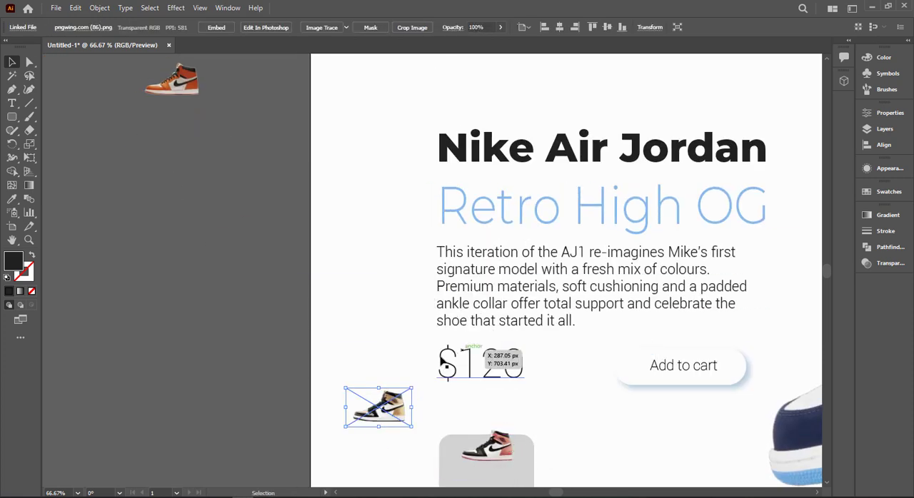
Step: Place the pink sneaker beside the gold one and move both off the artboard to its left
{"action": "left_click", "coordinate": [477, 448]}
{"action": "left_click_drag", "start_coordinate": [477, 448], "coordinate": [434, 409]}
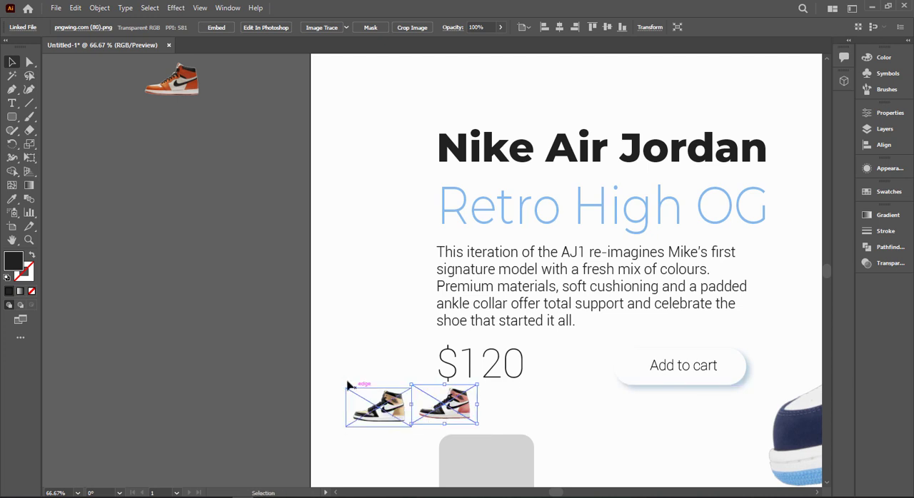
{"action": "left_click_drag", "start_coordinate": [358, 376], "coordinate": [272, 408]}
{"action": "key", "text": "ctrl+z"}
{"action": "left_click", "coordinate": [299, 415]}
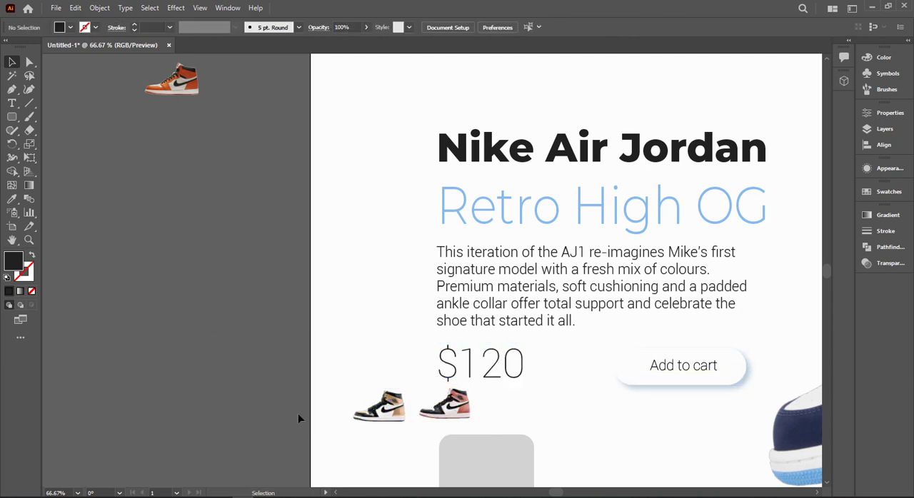
{"action": "left_click_drag", "start_coordinate": [430, 412], "coordinate": [233, 386]}
Step: Align the gold and pink sneaker images to each other by their vertical centres
{"action": "left_click", "coordinate": [486, 28]}
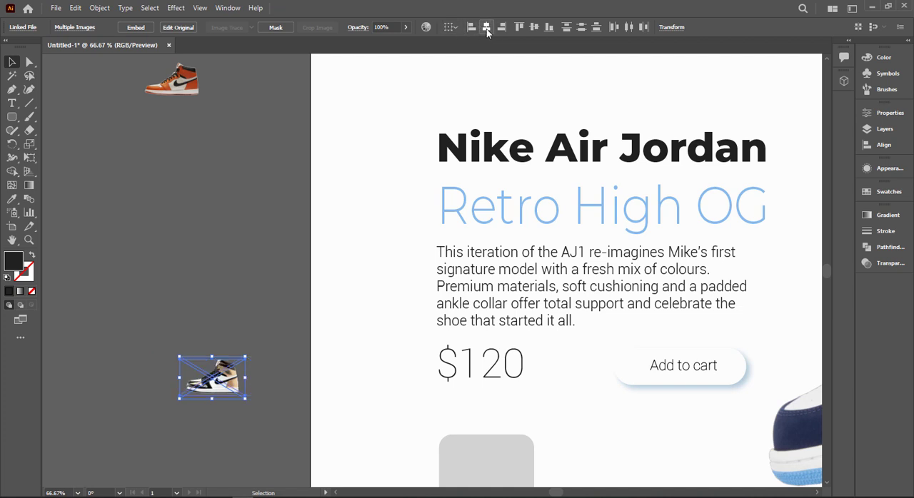
{"action": "key", "text": "ctrl+z"}
{"action": "left_click", "coordinate": [534, 27]}
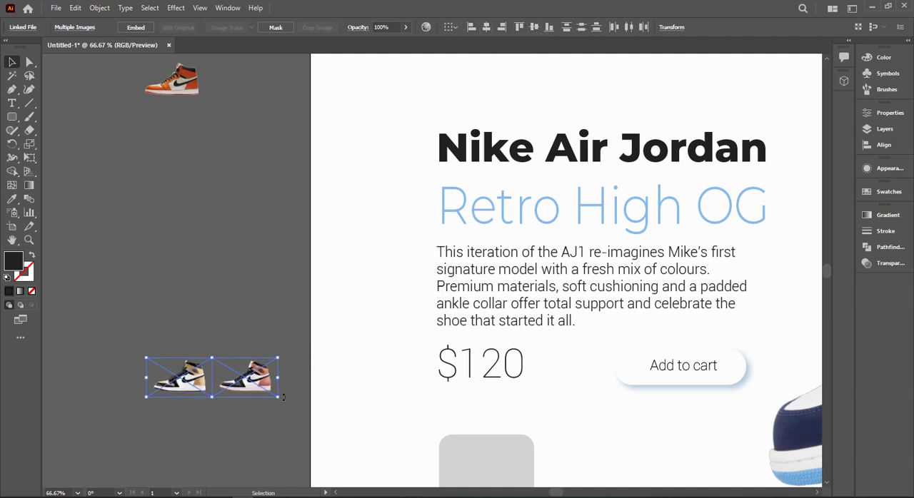
Step: Enlarge the gold and pink sneakers together, keeping them side by side and level
{"action": "left_click_drag", "start_coordinate": [282, 396], "coordinate": [315, 401]}
{"action": "left_click_drag", "start_coordinate": [310, 345], "coordinate": [304, 298]}
{"action": "key", "text": "ctrl+z"}
{"action": "left_click", "coordinate": [325, 384]}
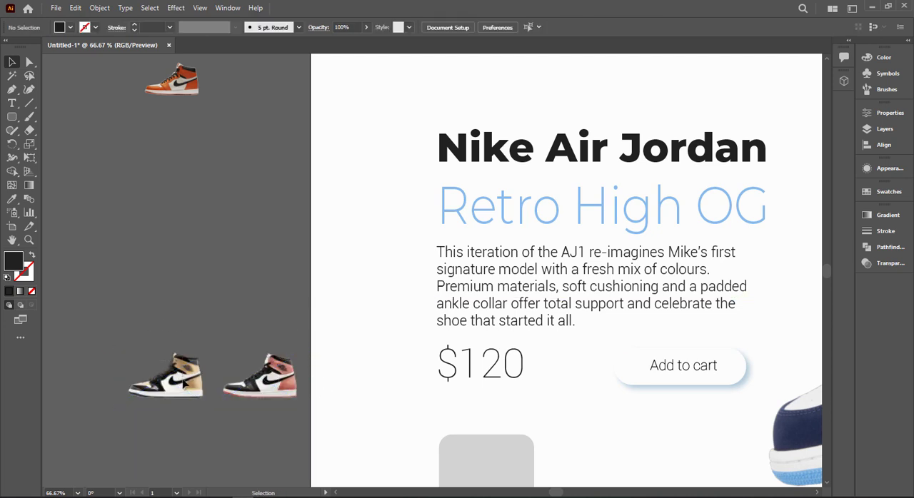
Step: Rotate the gold and pink sneakers one after the other to a steep toe-down tilt and shift both down towards the grey card
{"action": "left_click", "coordinate": [184, 384]}
{"action": "left_click_drag", "start_coordinate": [220, 351], "coordinate": [202, 326]}
{"action": "left_click", "coordinate": [300, 375]}
{"action": "left_click_drag", "start_coordinate": [311, 347], "coordinate": [305, 327]}
{"action": "left_click", "coordinate": [312, 321]}
{"action": "scroll", "coordinate": [214, 307], "scroll_direction": "down", "scroll_amount": 2}
{"action": "left_click_drag", "start_coordinate": [159, 291], "coordinate": [324, 397]}
{"action": "left_click", "coordinate": [190, 375]}
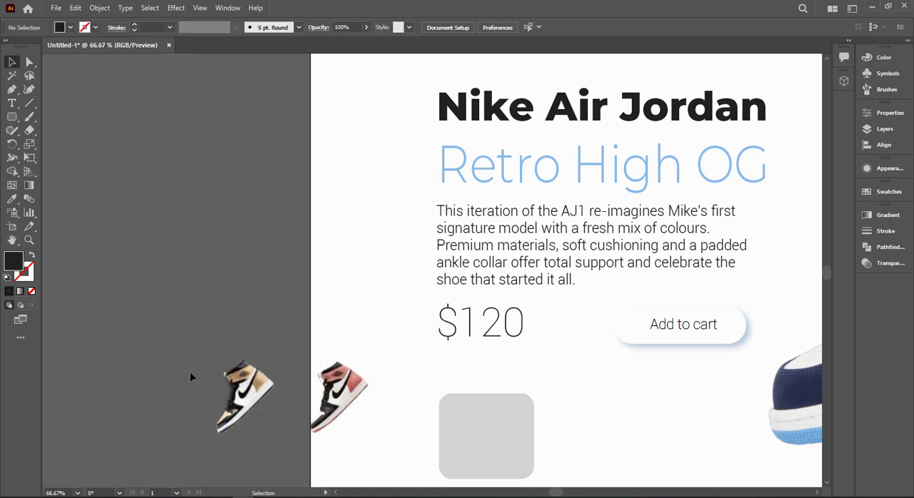
Step: Reduce the toe-down tilt of the gold and pink sneakers to a shallower, matching angle
{"action": "left_click", "coordinate": [243, 396]}
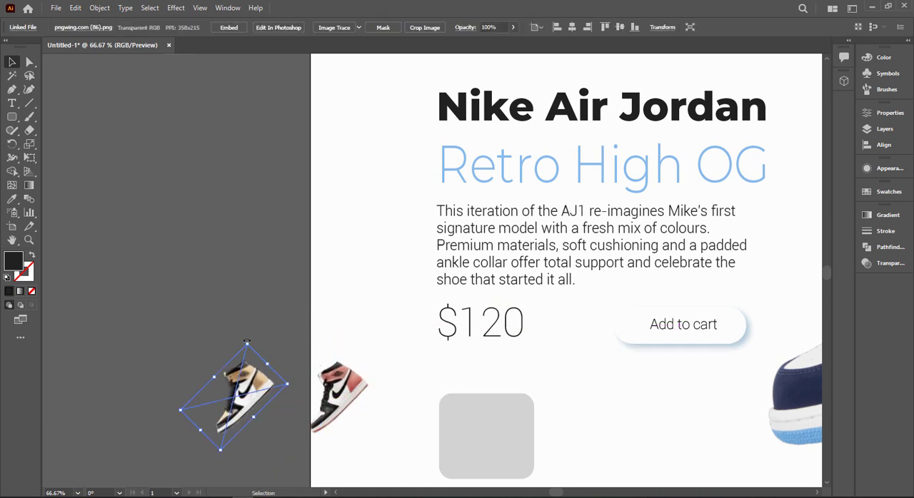
{"action": "left_click_drag", "start_coordinate": [247, 344], "coordinate": [255, 348]}
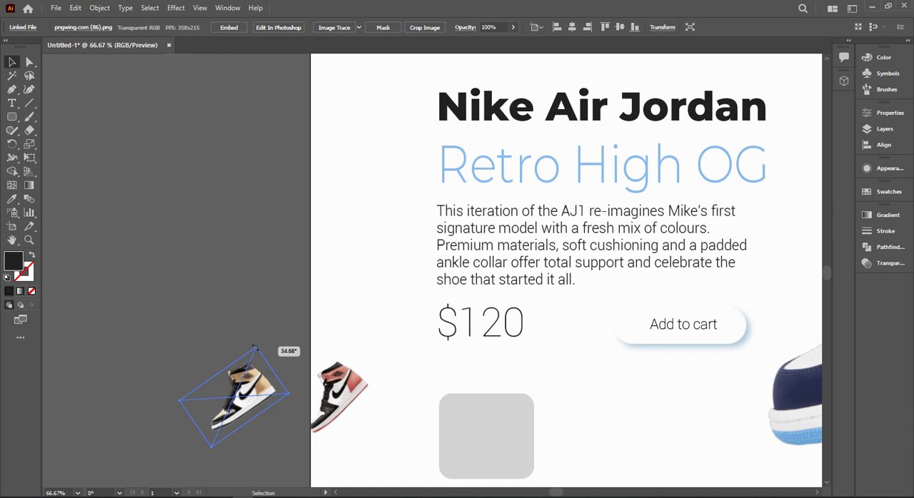
{"action": "left_click", "coordinate": [347, 368]}
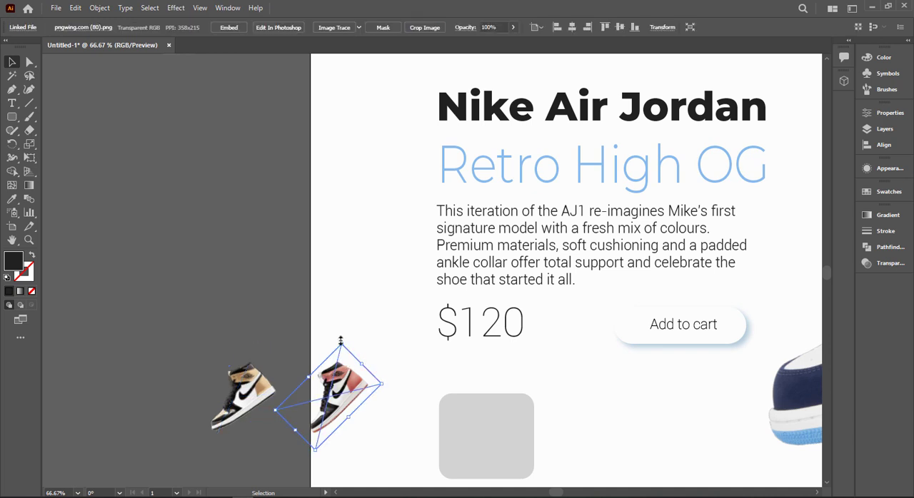
{"action": "left_click_drag", "start_coordinate": [341, 342], "coordinate": [352, 348]}
{"action": "left_click", "coordinate": [290, 362]}
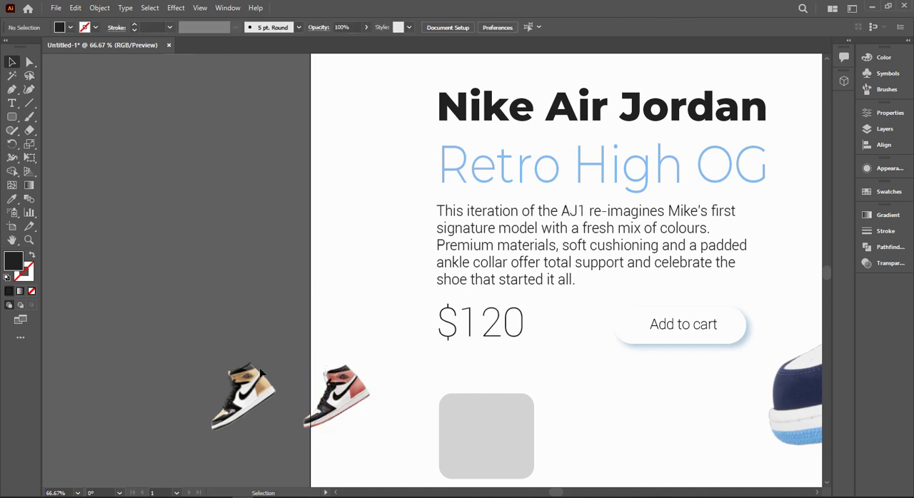
{"action": "left_click", "coordinate": [253, 375]}
{"action": "left_click_drag", "start_coordinate": [254, 343], "coordinate": [261, 344]}
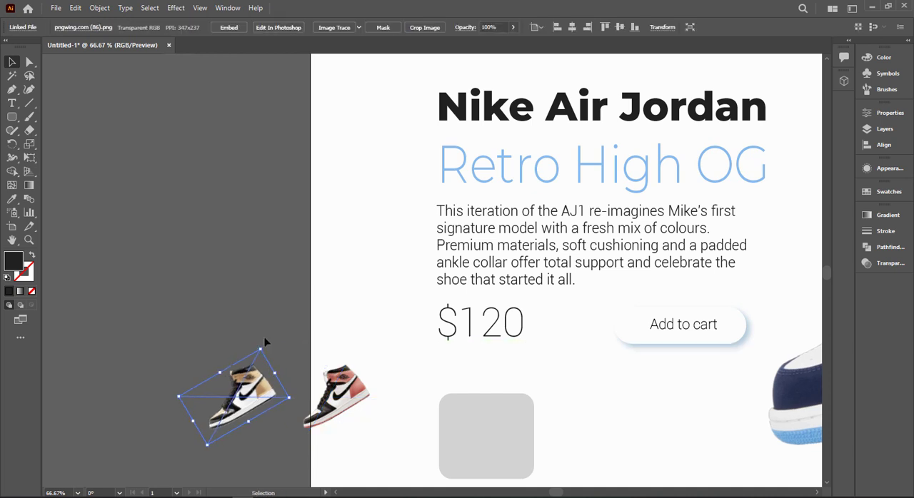
{"action": "left_click", "coordinate": [292, 353]}
Step: Bring the tilted pink sneaker image to the front of the stacking order
{"action": "left_click_drag", "start_coordinate": [350, 419], "coordinate": [217, 374]}
{"action": "left_click", "coordinate": [204, 365]}
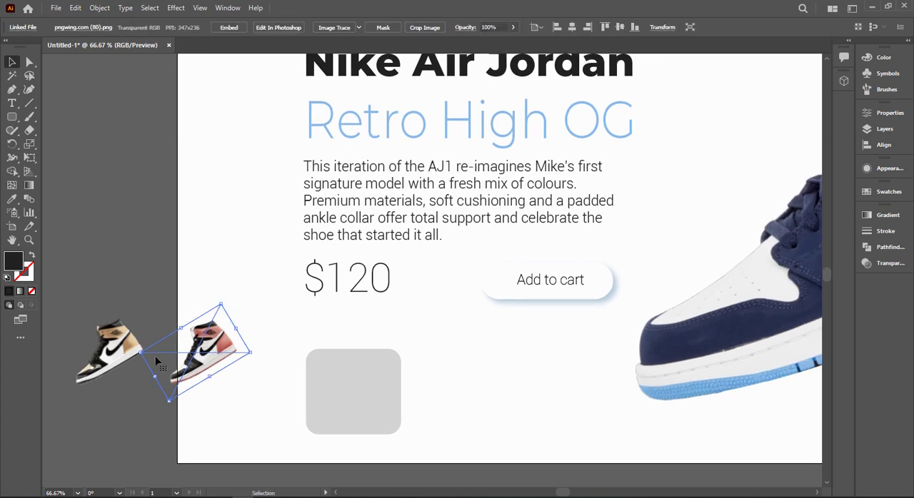
{"action": "right_click", "coordinate": [219, 366]}
{"action": "mouse_move", "coordinate": [338, 285]}
{"action": "left_click", "coordinate": [372, 285]}
Step: Try the pink sneaker over the grey card, undo the move, and enlarge both sneakers slightly
{"action": "left_click_drag", "start_coordinate": [228, 359], "coordinate": [369, 357]}
{"action": "key", "text": "ctrl+z"}
{"action": "left_click_drag", "start_coordinate": [147, 306], "coordinate": [364, 361]}
{"action": "left_click", "coordinate": [287, 325]}
{"action": "key", "text": "ctrl+z"}
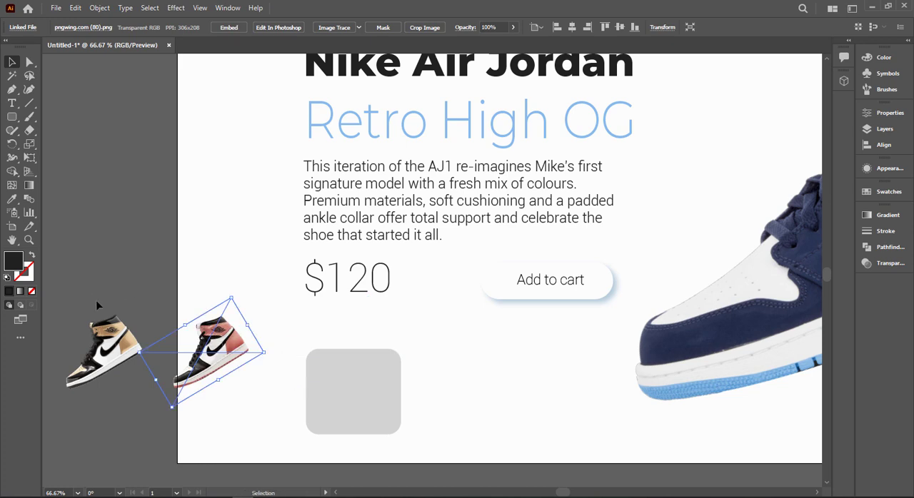
{"action": "left_click_drag", "start_coordinate": [261, 410], "coordinate": [281, 418]}
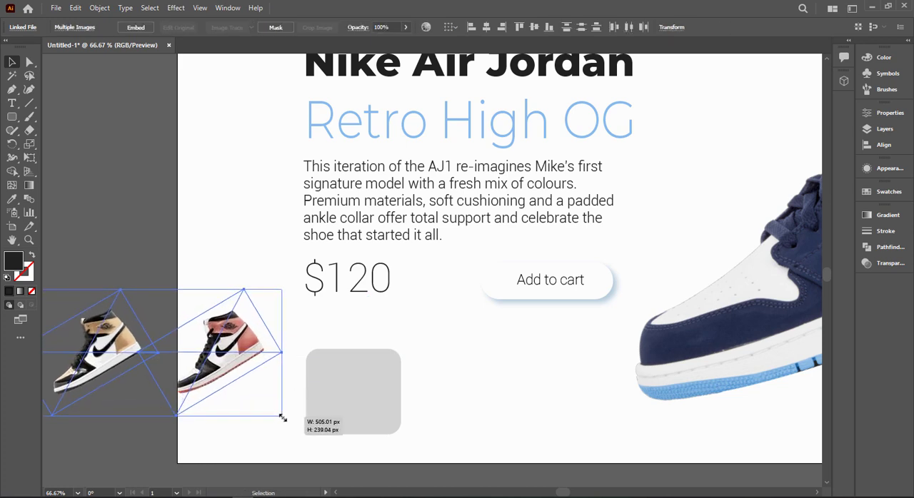
{"action": "left_click", "coordinate": [281, 418]}
{"action": "left_click_drag", "start_coordinate": [246, 363], "coordinate": [362, 355]}
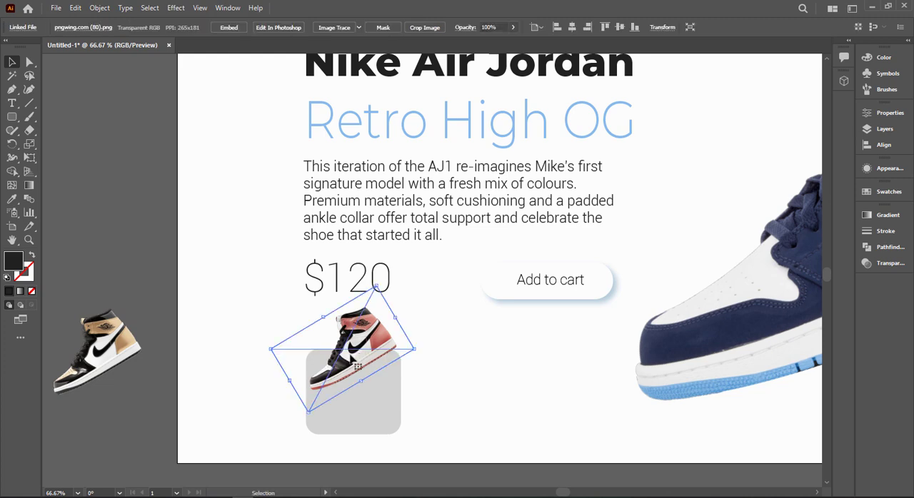
{"action": "key", "text": "ctrl+z"}
{"action": "key", "text": "ctrl+z"}
Step: Test the pink sneaker over the grey card's upper part, and move the sneaker images away to the left of the artboard
{"action": "left_click", "coordinate": [270, 390]}
{"action": "left_click_drag", "start_coordinate": [244, 360], "coordinate": [350, 354]}
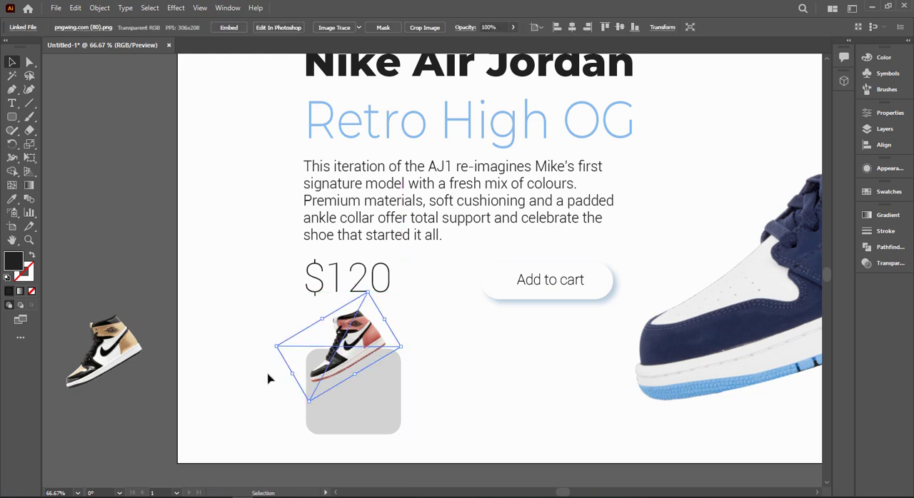
{"action": "scroll", "coordinate": [268, 379], "scroll_direction": "down", "scroll_amount": 2}
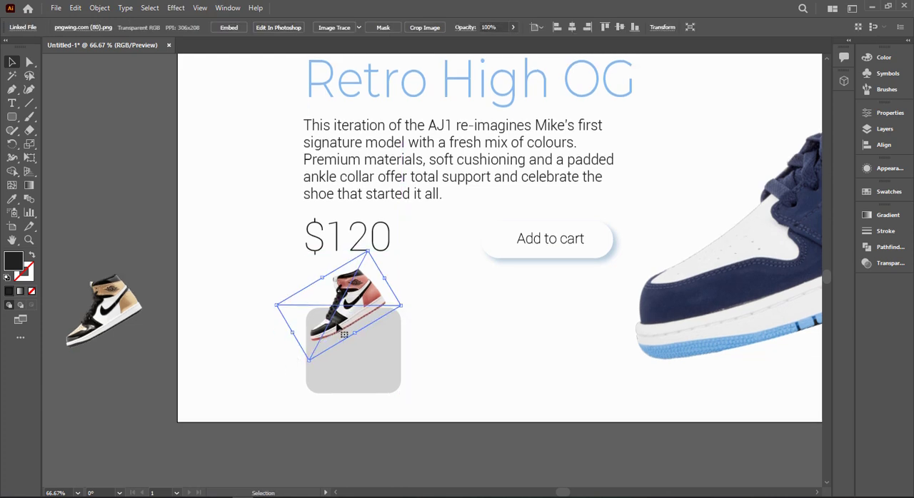
{"action": "left_click", "coordinate": [244, 316]}
{"action": "left_click_drag", "start_coordinate": [343, 318], "coordinate": [75, 300]}
{"action": "left_click", "coordinate": [118, 314], "text": "shift"}
Step: Add the pasted text "Nike Air Jordan" near the grey card and break it into two lines before "Jordan"
{"action": "left_click", "coordinate": [332, 349]}
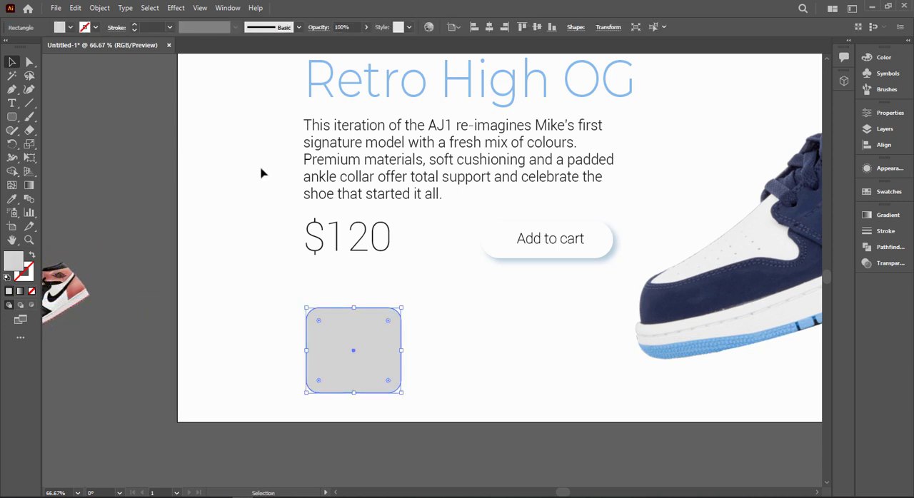
{"action": "left_click", "coordinate": [181, 246]}
{"action": "left_click", "coordinate": [12, 104]}
{"action": "left_click", "coordinate": [148, 368]}
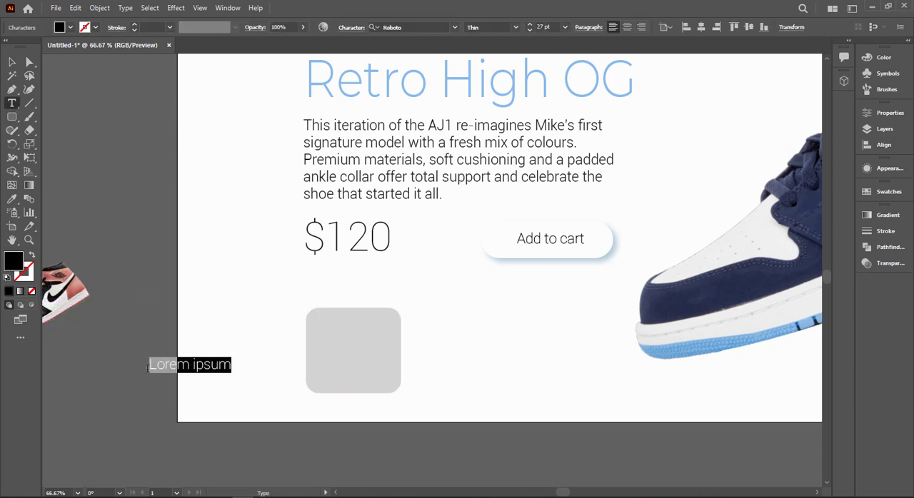
{"action": "type", "text": "Nike Air Jordan"}
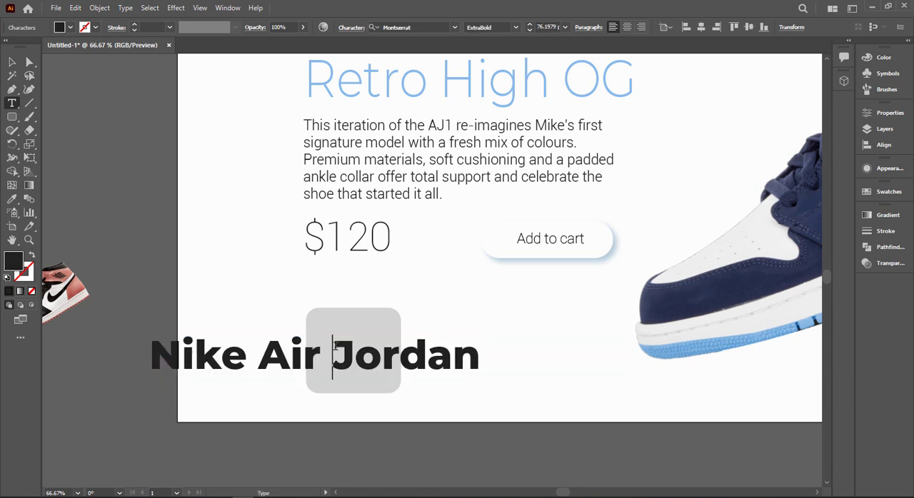
{"action": "key", "text": "Return"}
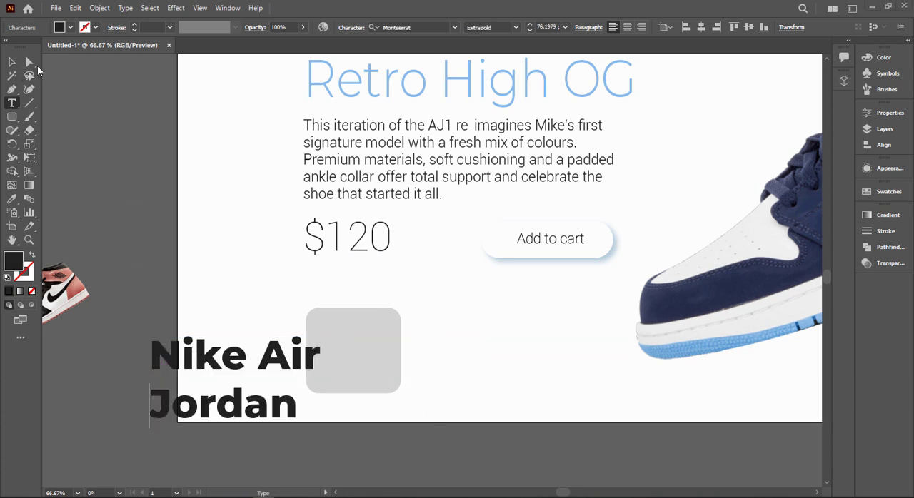
{"action": "key", "text": "Escape"}
Step: Set the two-line text's font to Roboto Bold Condensed and turn on all caps
{"action": "left_click", "coordinate": [421, 27]}
{"action": "type", "text": "r"}
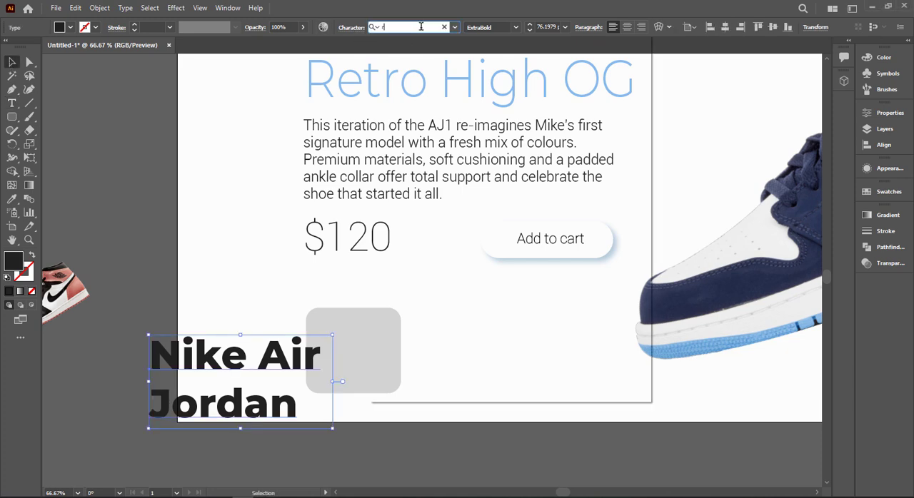
{"action": "type", "text": "oboto"}
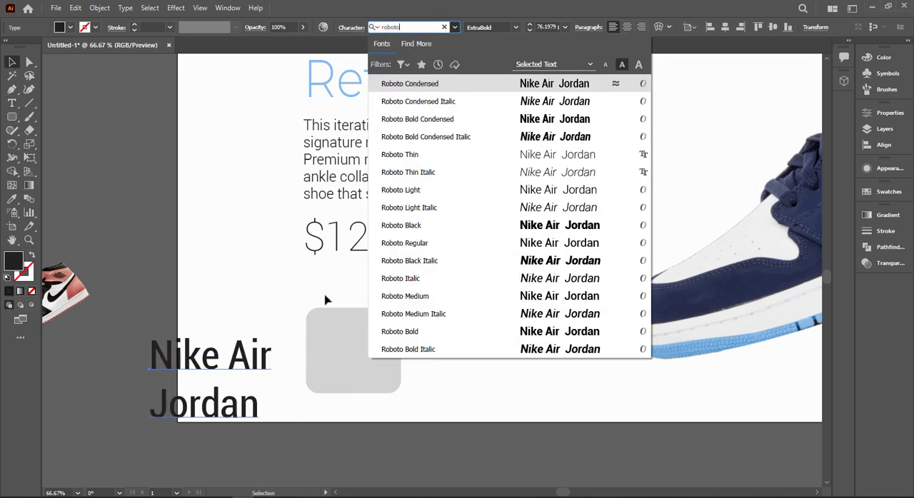
{"action": "left_click", "coordinate": [560, 121]}
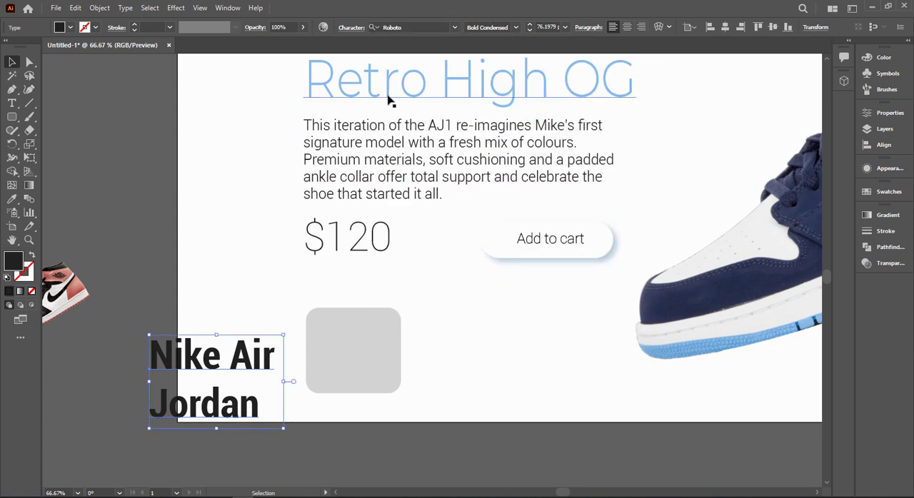
{"action": "left_click", "coordinate": [349, 28]}
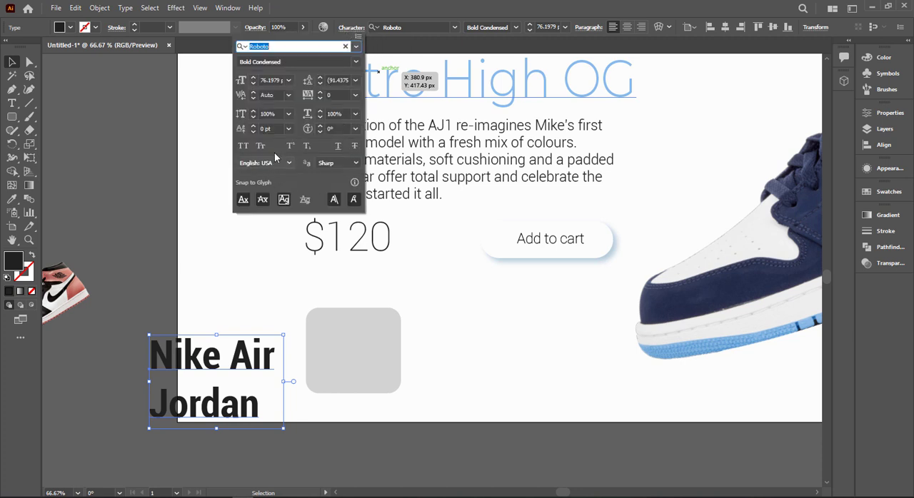
{"action": "left_click", "coordinate": [243, 147]}
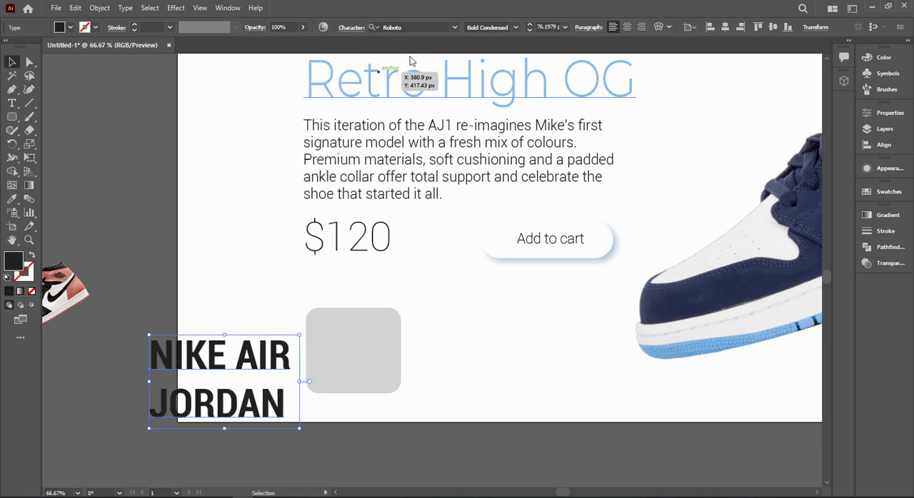
Step: Reduce the font size of the two-line NIKE AIR JORDAN text to 33 pt
{"action": "left_click", "coordinate": [562, 29]}
{"action": "left_click", "coordinate": [559, 27]}
{"action": "scroll", "coordinate": [550, 28], "scroll_direction": "down", "scroll_amount": 20}
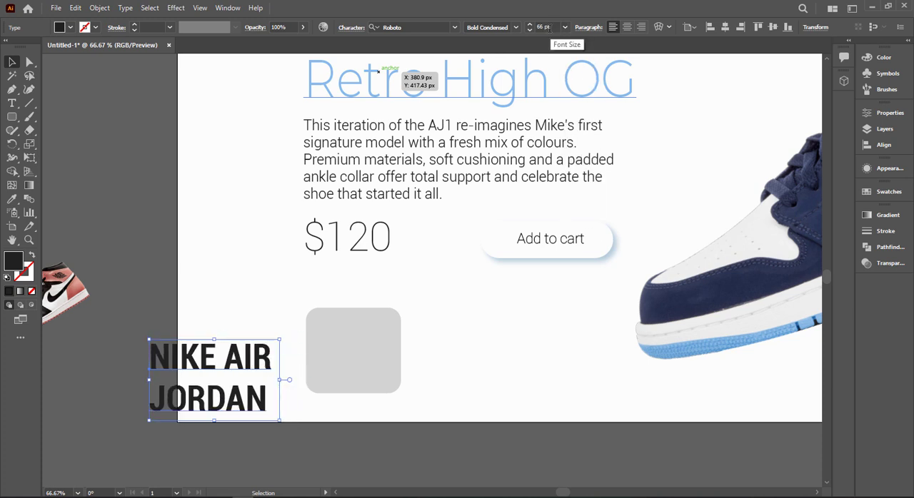
{"action": "scroll", "coordinate": [549, 27], "scroll_direction": "down", "scroll_amount": 19}
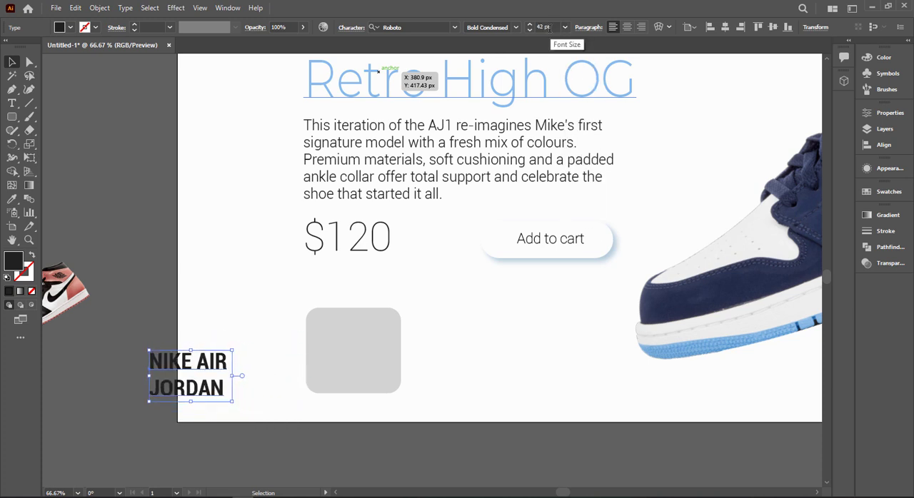
{"action": "left_click", "coordinate": [210, 283]}
Step: Move the NIKE AIR JORDAN text onto the grey card and set its font size to 24 pt
{"action": "left_click_drag", "start_coordinate": [206, 378], "coordinate": [377, 361]}
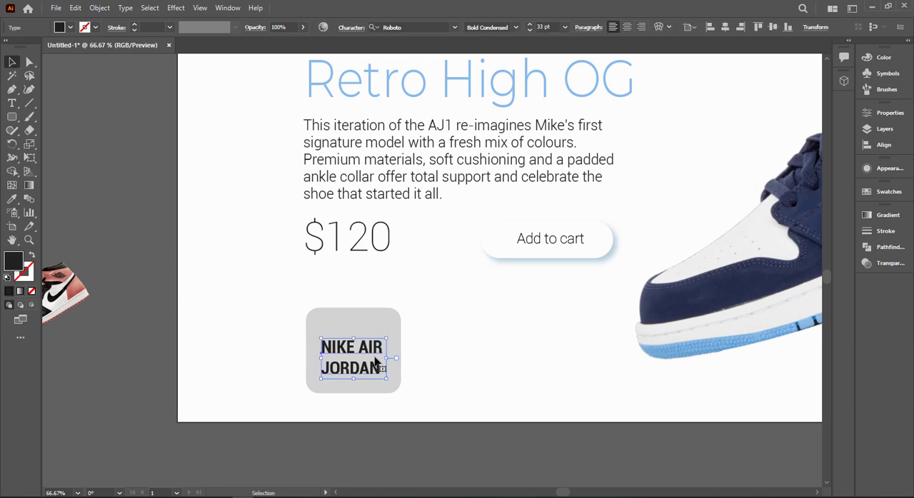
{"action": "scroll", "coordinate": [548, 25], "scroll_direction": "down", "scroll_amount": 9}
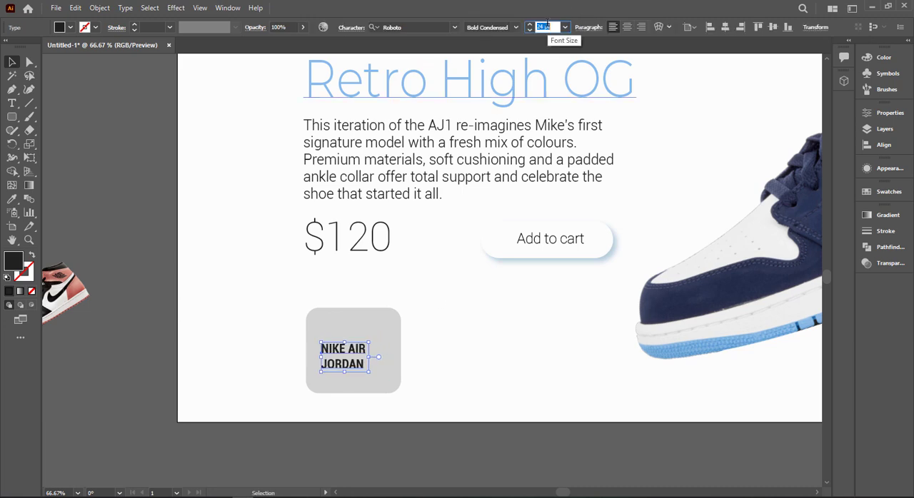
{"action": "left_click", "coordinate": [439, 307]}
{"action": "scroll", "coordinate": [375, 367], "scroll_direction": "up", "scroll_amount": 3}
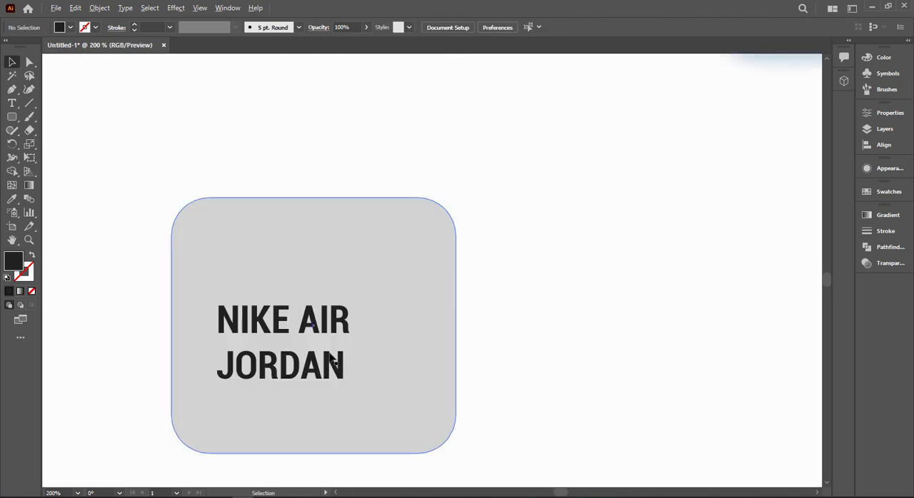
Step: Nudge the NIKE AIR JORDAN text slightly down the grey card and draw a dark square over the card's lower-right corner
{"action": "mouse_move", "coordinate": [326, 367]}
{"action": "left_mouse_down"}
{"action": "mouse_move", "coordinate": [337, 374]}
{"action": "mouse_move", "coordinate": [323, 372]}
{"action": "left_mouse_up"}
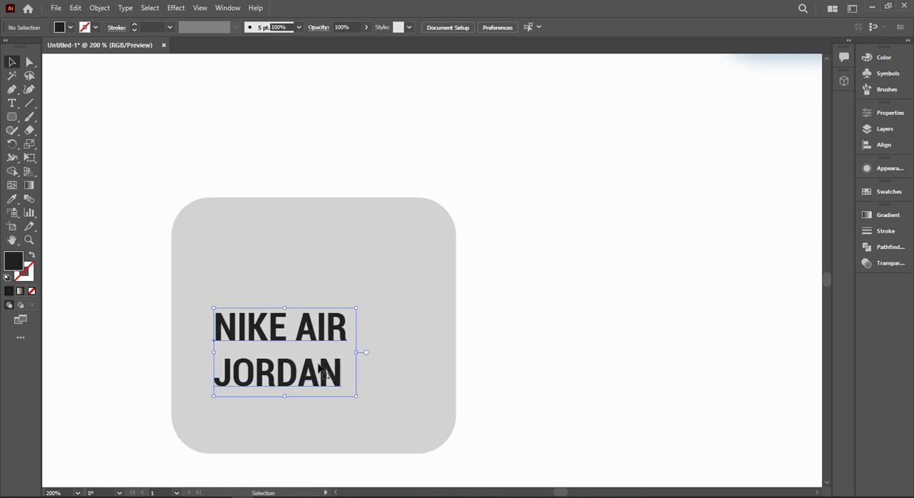
{"action": "left_click", "coordinate": [110, 200]}
{"action": "left_click_drag", "start_coordinate": [12, 116], "coordinate": [64, 118]}
{"action": "scroll", "coordinate": [361, 351], "scroll_direction": "down", "scroll_amount": 1}
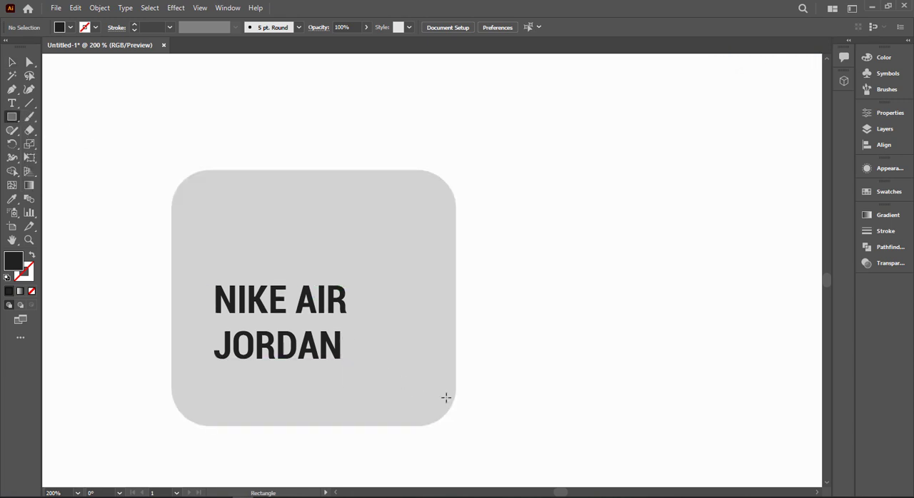
{"action": "left_click_drag", "start_coordinate": [445, 396], "coordinate": [485, 437]}
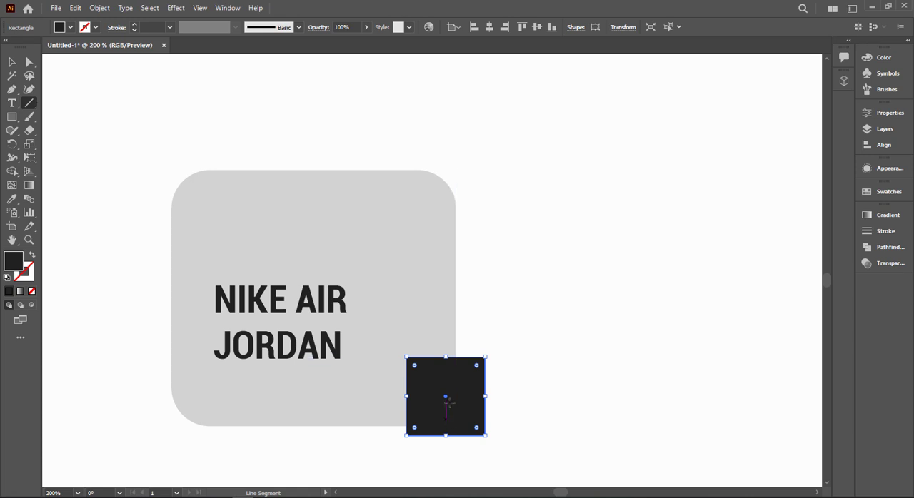
Step: Draw a short vertical line centred in the dark square with a white 3 pt stroke
{"action": "left_click_drag", "start_coordinate": [443, 375], "coordinate": [445, 419]}
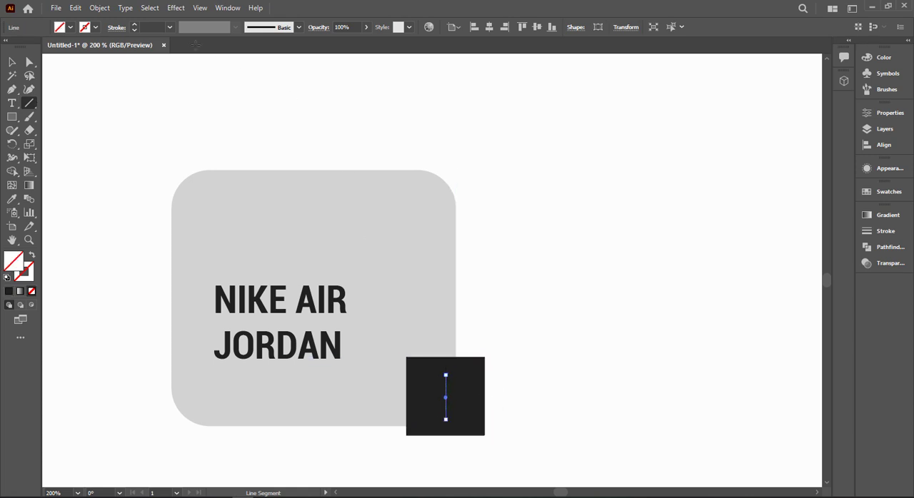
{"action": "left_click", "coordinate": [143, 26]}
{"action": "scroll", "coordinate": [143, 26], "scroll_direction": "up", "scroll_amount": 3}
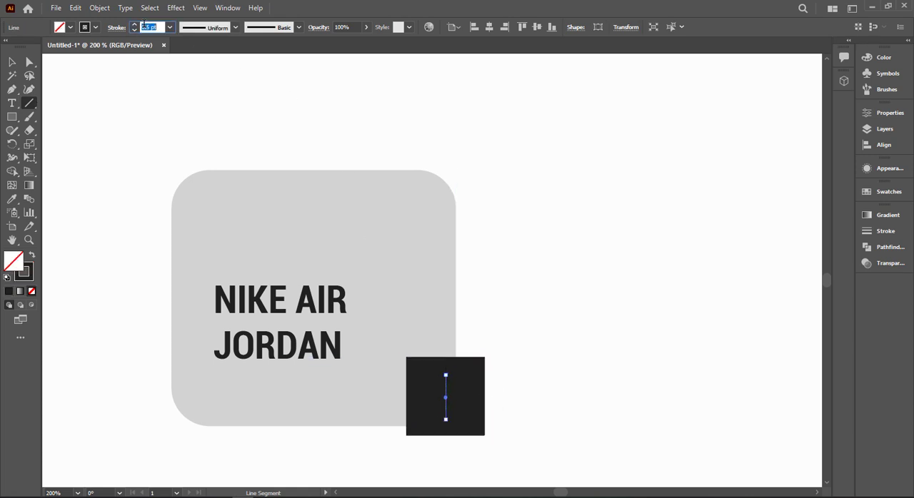
{"action": "left_click", "coordinate": [89, 27]}
{"action": "left_click", "coordinate": [23, 45]}
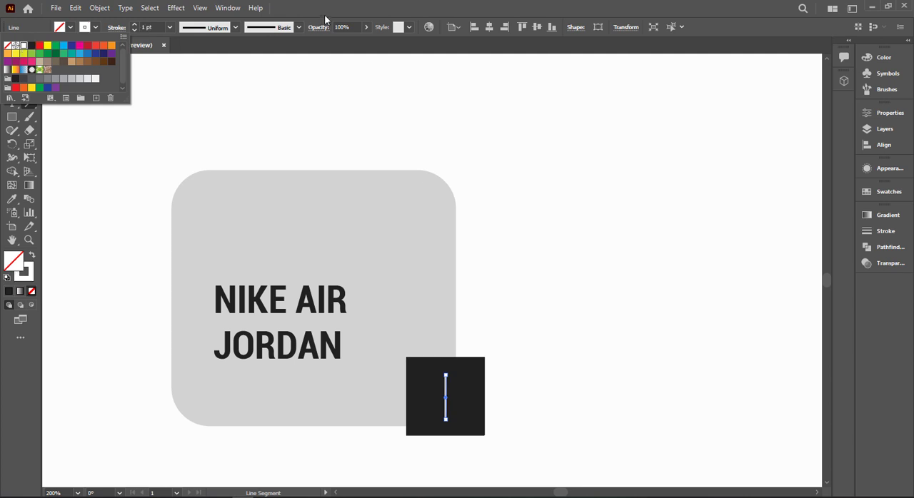
{"action": "scroll", "coordinate": [159, 24], "scroll_direction": "up", "scroll_amount": 3}
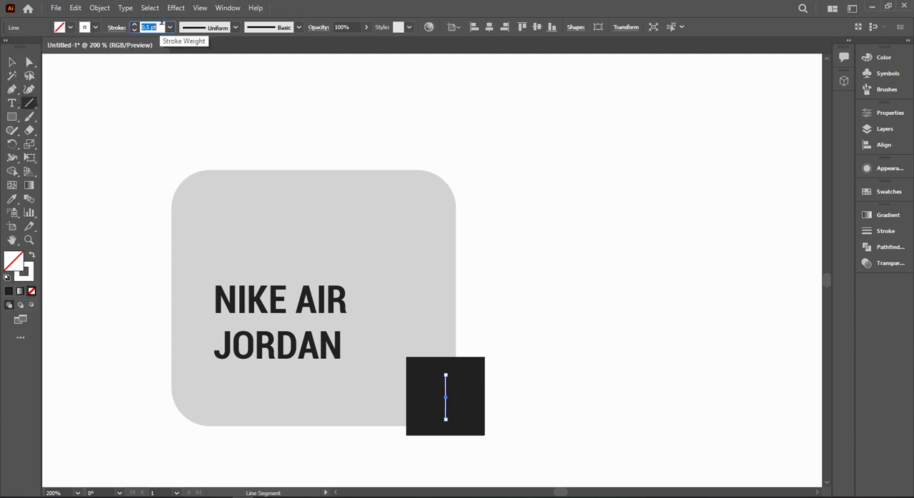
{"action": "scroll", "coordinate": [153, 32], "scroll_direction": "down", "scroll_amount": 1}
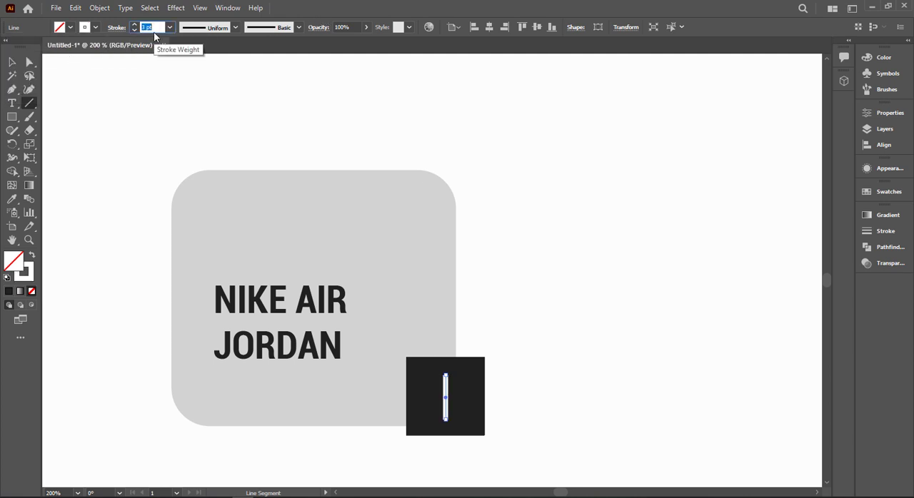
{"action": "left_click", "coordinate": [14, 63]}
{"action": "left_click", "coordinate": [507, 175]}
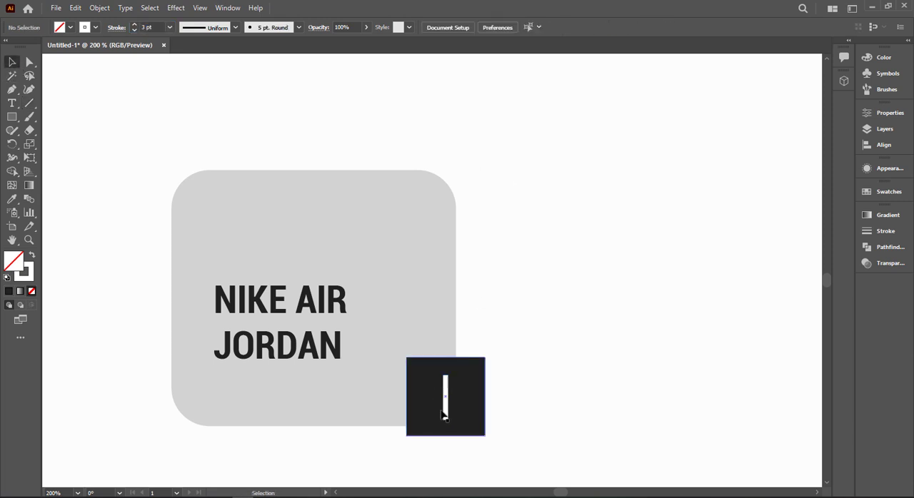
Step: Duplicate the white line in place and rotate the copy 90° to form a plus sign
{"action": "left_click", "coordinate": [444, 412]}
{"action": "key", "text": "ctrl+c"}
{"action": "key", "text": "ctrl+f"}
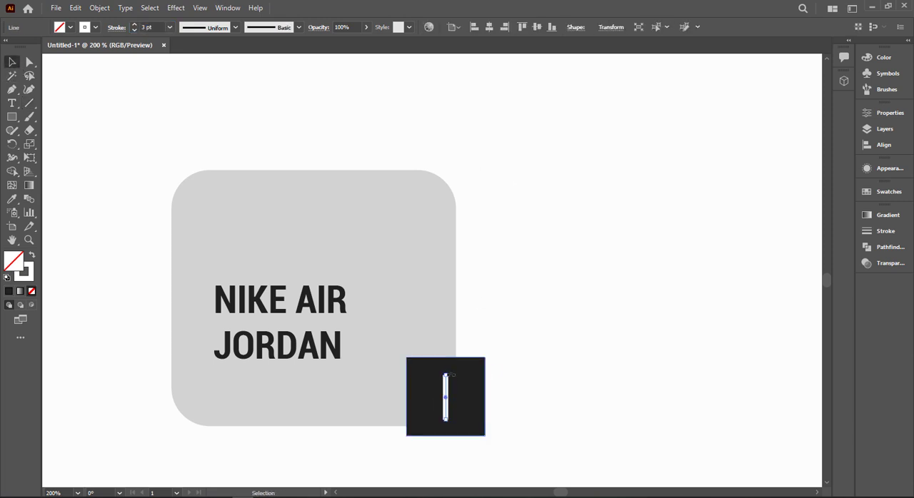
{"action": "left_click_drag", "start_coordinate": [450, 375], "coordinate": [474, 398]}
{"action": "left_click", "coordinate": [532, 370]}
Step: Round the corners of the dark square behind the plus sign
{"action": "left_click", "coordinate": [477, 376]}
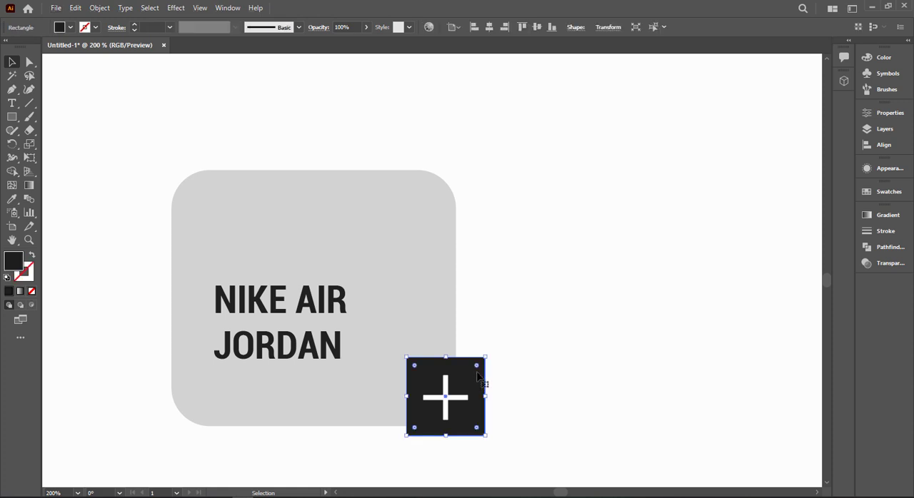
{"action": "left_click_drag", "start_coordinate": [481, 368], "coordinate": [471, 373]}
{"action": "left_click", "coordinate": [520, 385]}
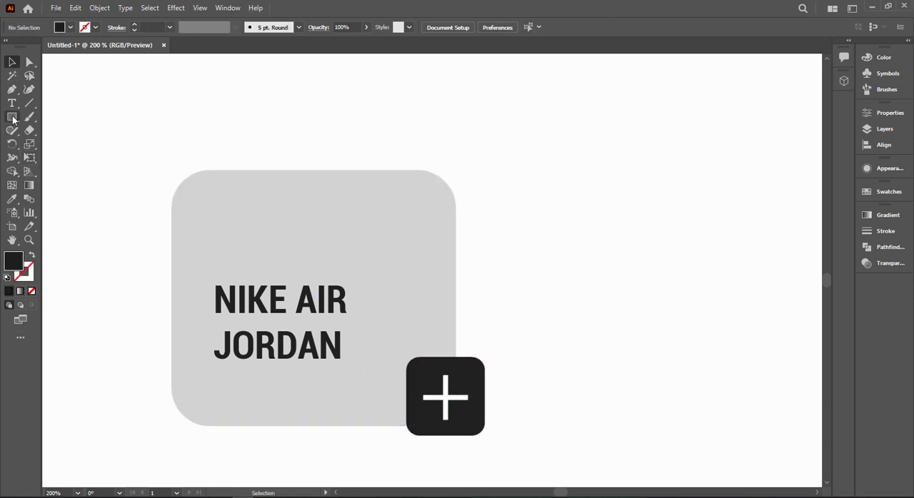
Step: Draw a dark five-pointed star under the word JORDAN and shrink it to a small rating star
{"action": "left_click_drag", "start_coordinate": [13, 120], "coordinate": [230, 402]}
{"action": "key", "text": "v"}
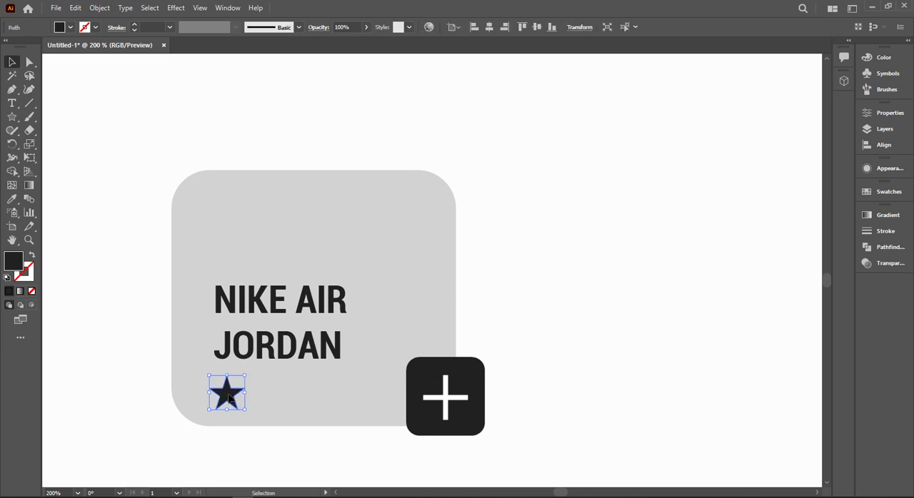
{"action": "left_click", "coordinate": [243, 414]}
{"action": "left_click", "coordinate": [241, 407]}
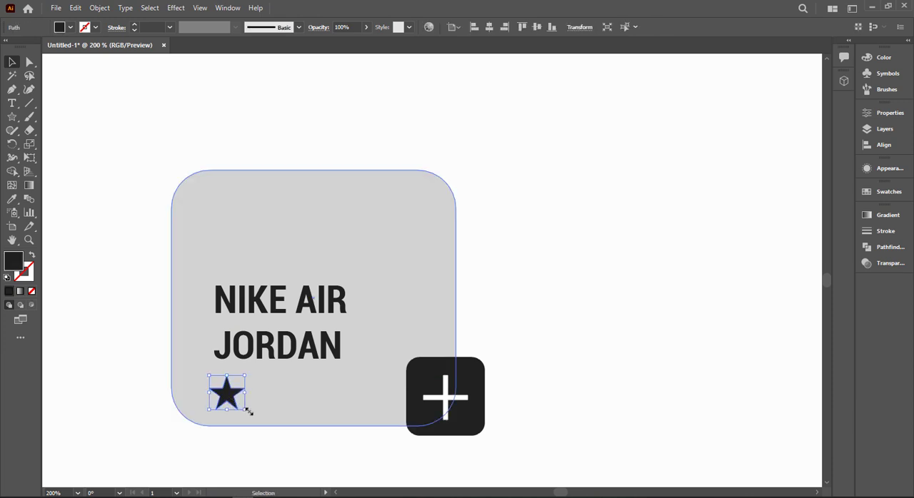
{"action": "mouse_move", "coordinate": [247, 414]}
{"action": "left_mouse_down"}
{"action": "mouse_move", "coordinate": [221, 392]}
{"action": "mouse_move", "coordinate": [253, 399]}
{"action": "left_mouse_up"}
Step: Copy the small star to the right and repeat the copy to make an evenly spaced row of five
{"action": "left_click", "coordinate": [235, 456]}
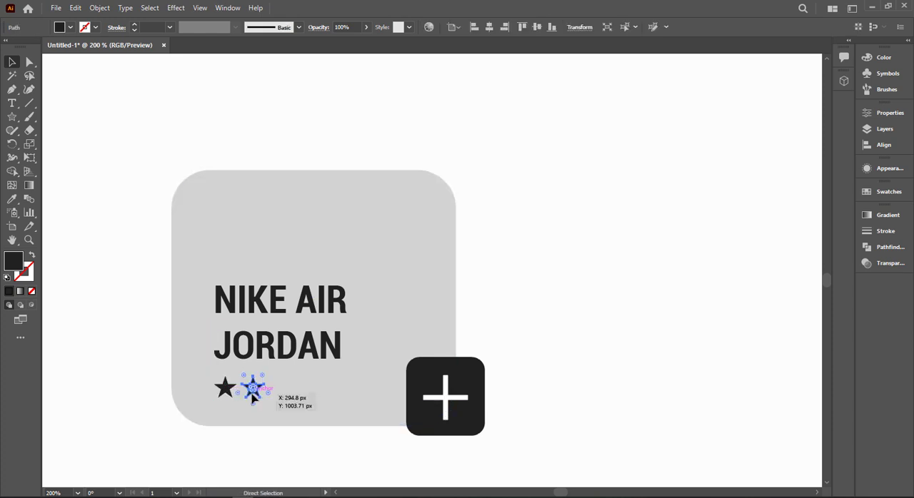
{"action": "key", "text": "ctrl+d"}
{"action": "key", "text": "ctrl+d"}
{"action": "key", "text": "ctrl+d"}
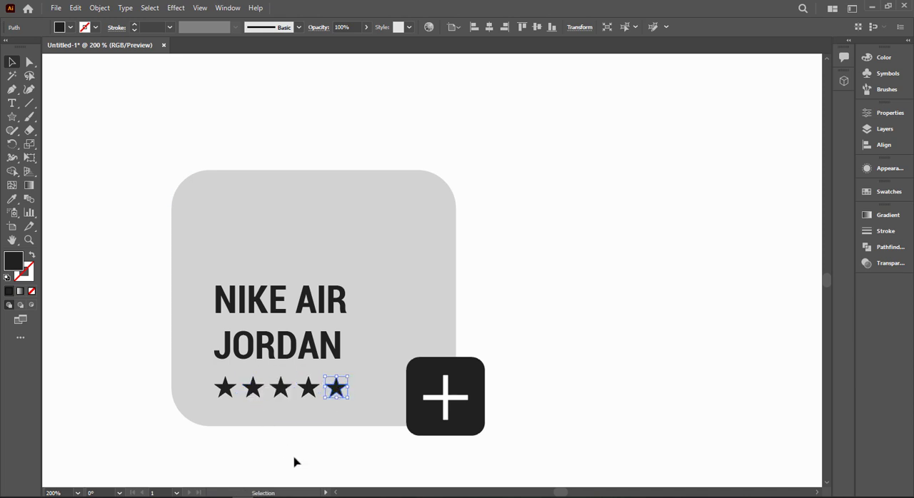
{"action": "left_click", "coordinate": [294, 464]}
Step: Fill the fifth star with light grey c6c6c6
{"action": "left_click", "coordinate": [336, 390]}
{"action": "double_click", "coordinate": [14, 261]}
{"action": "key", "text": "ctrl+v"}
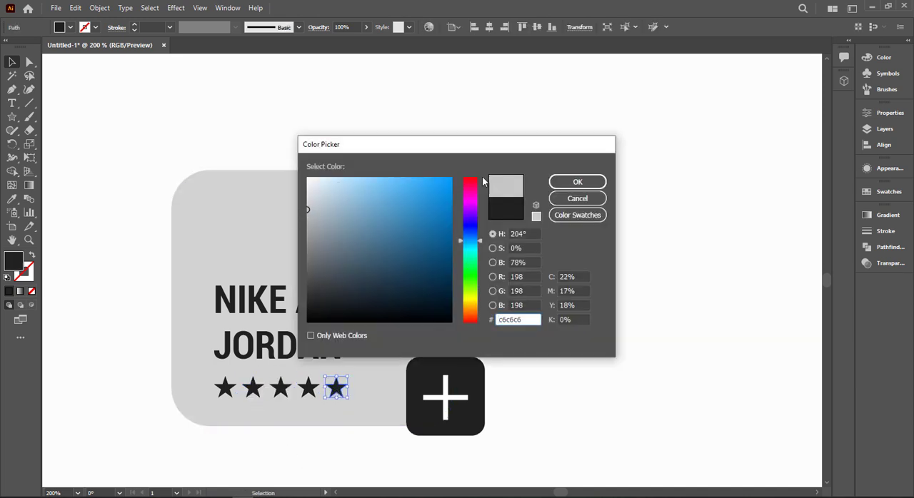
{"action": "left_click", "coordinate": [576, 182]}
{"action": "left_click", "coordinate": [557, 195]}
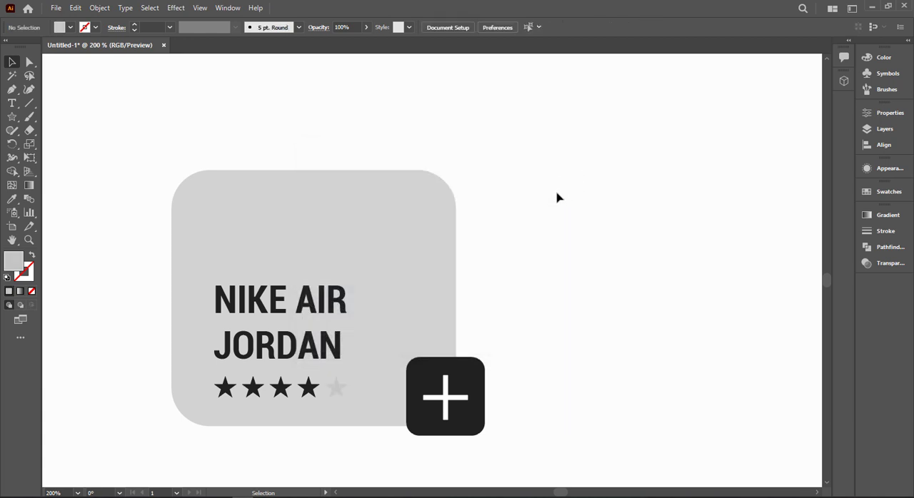
Step: Darken the fifth star's fill to grey 6b6b6b
{"action": "left_click", "coordinate": [337, 386]}
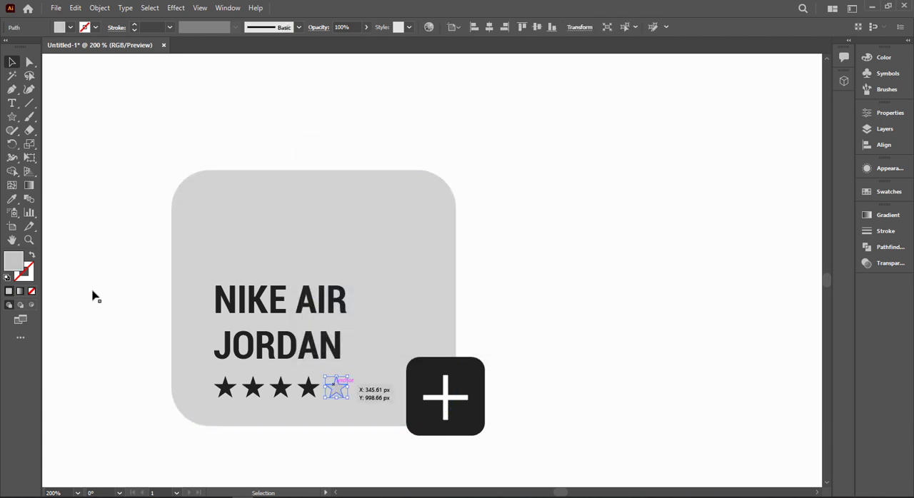
{"action": "double_click", "coordinate": [13, 267]}
{"action": "type", "text": "4f4f4f"}
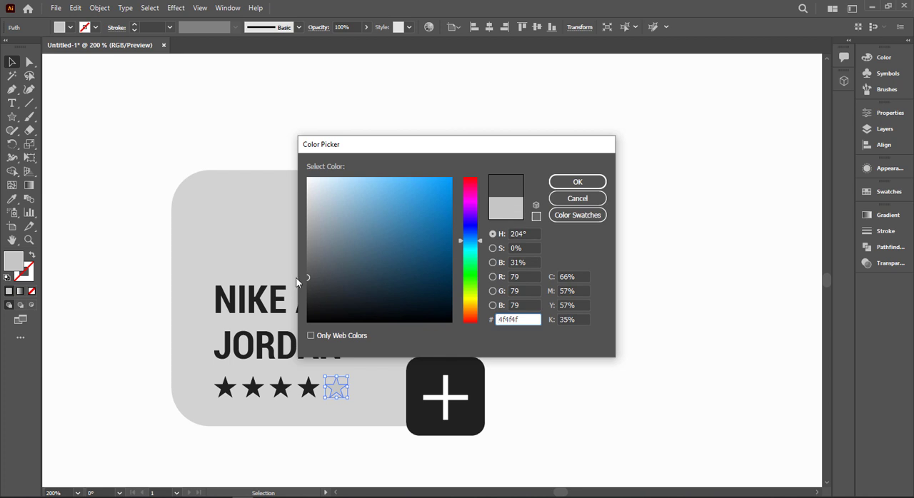
{"action": "left_click_drag", "start_coordinate": [296, 283], "coordinate": [291, 261]}
{"action": "left_click", "coordinate": [556, 184]}
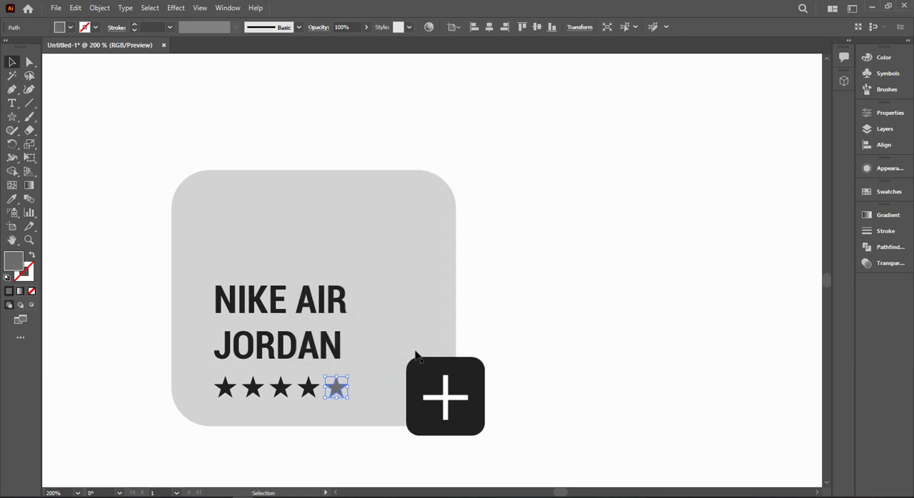
Step: Lighten the fifth star's fill to mid grey a5a7a8
{"action": "double_click", "coordinate": [14, 258]}
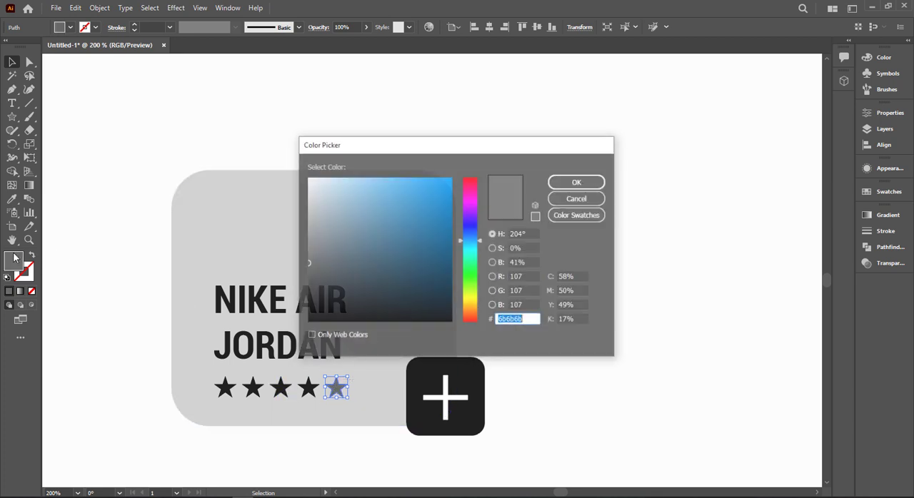
{"action": "left_click", "coordinate": [309, 246]}
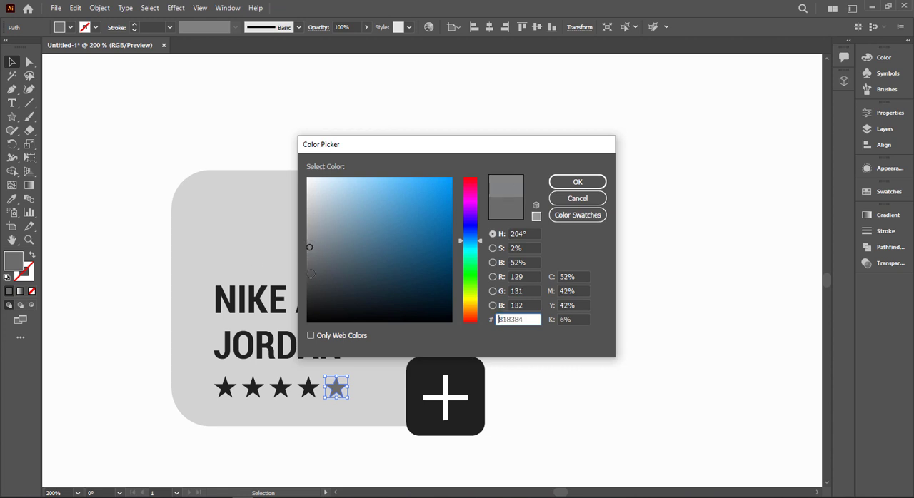
{"action": "left_click", "coordinate": [310, 336]}
{"action": "left_click", "coordinate": [311, 337]}
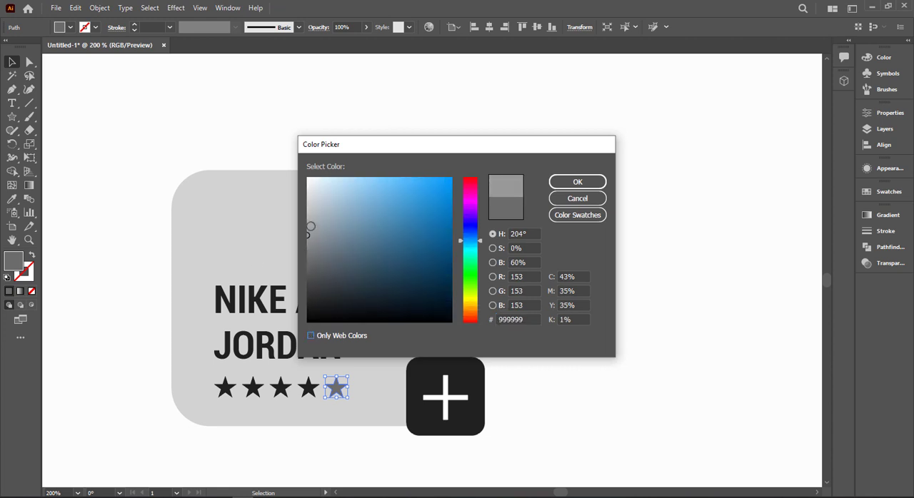
{"action": "left_click", "coordinate": [311, 226]}
{"action": "left_click", "coordinate": [579, 184]}
{"action": "left_click", "coordinate": [580, 347]}
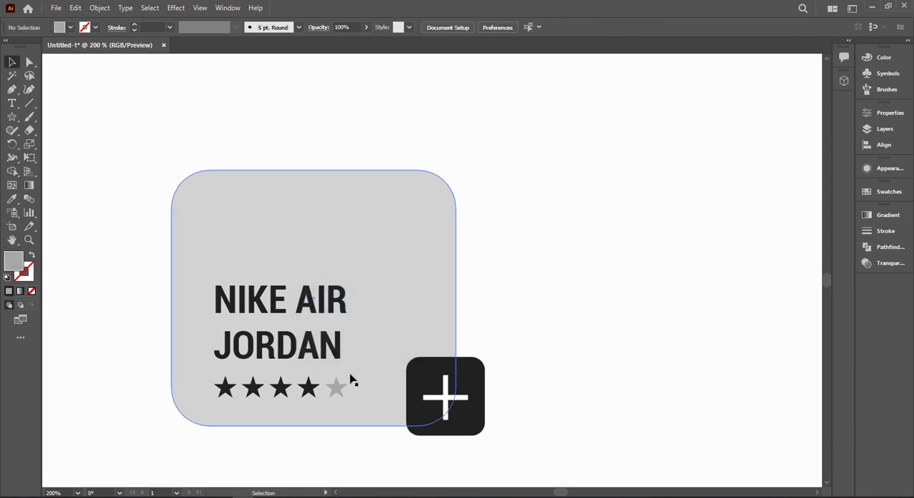
Step: Move the black, white and red sneaker image onto the card so it sits above the text and overlaps the card's upper edge
{"action": "scroll", "coordinate": [285, 401], "scroll_direction": "down", "scroll_amount": 1}
{"action": "scroll", "coordinate": [564, 275], "scroll_direction": "down", "scroll_amount": 1}
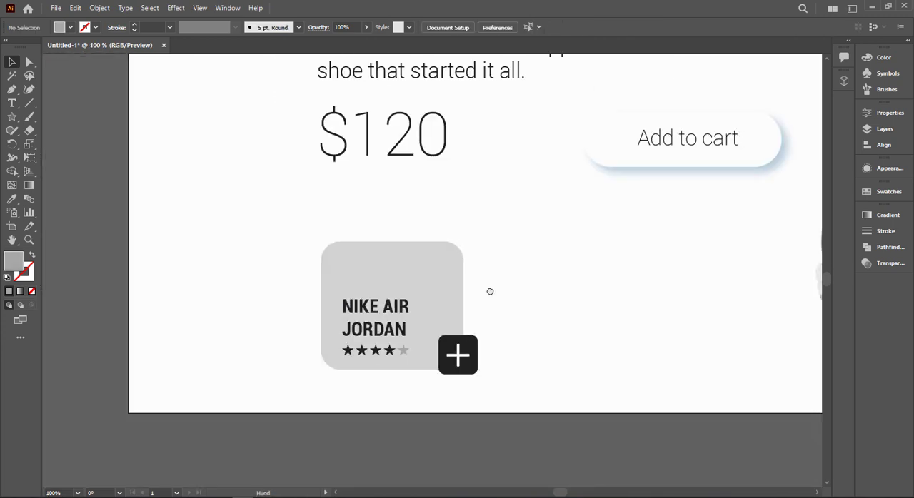
{"action": "scroll", "coordinate": [471, 279], "scroll_direction": "down", "scroll_amount": 1}
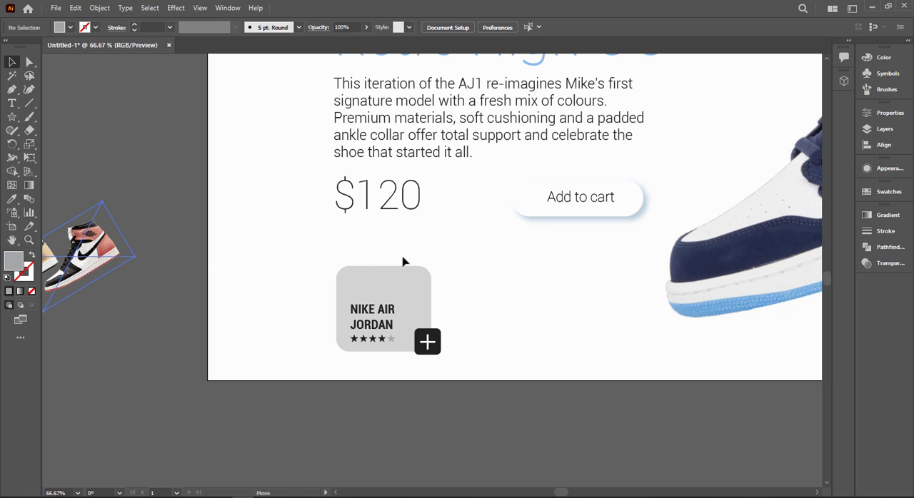
{"action": "mouse_move", "coordinate": [403, 262]}
{"action": "left_mouse_down"}
{"action": "mouse_move", "coordinate": [458, 255]}
{"action": "mouse_move", "coordinate": [417, 261]}
{"action": "left_mouse_up"}
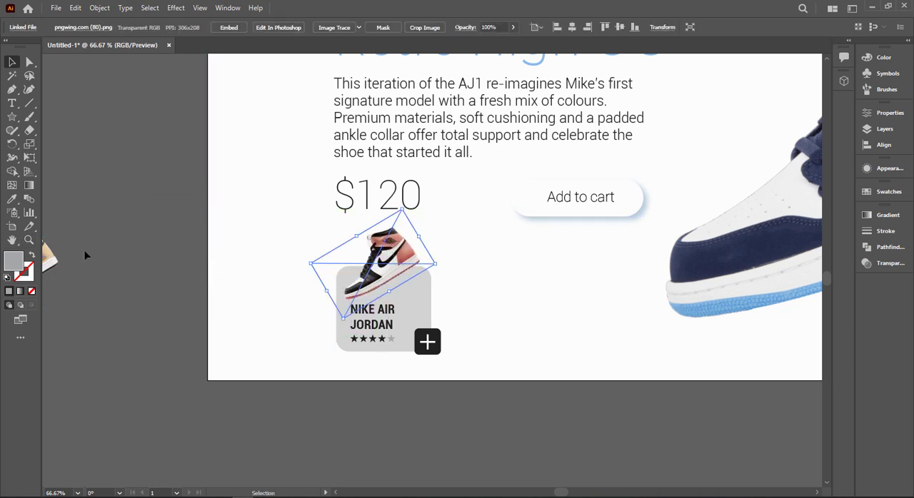
{"action": "left_click", "coordinate": [280, 267]}
{"action": "left_click_drag", "start_coordinate": [424, 369], "coordinate": [424, 369]}
{"action": "left_click_drag", "start_coordinate": [492, 314], "coordinate": [314, 369]}
{"action": "left_click", "coordinate": [474, 327]}
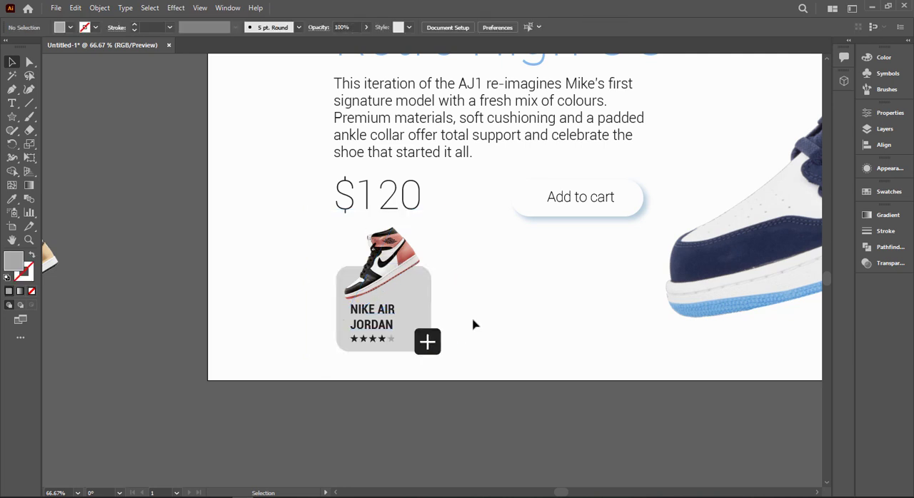
Step: Add a "$120" text in Roboto Bold Condensed 24 pt on the empty area beside the card
{"action": "scroll", "coordinate": [473, 325], "scroll_direction": "up", "scroll_amount": 2}
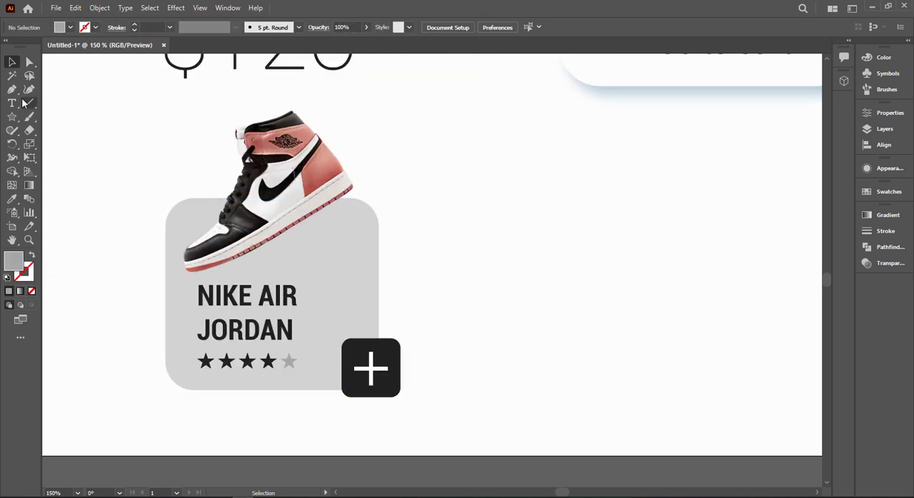
{"action": "left_click", "coordinate": [13, 103]}
{"action": "left_click", "coordinate": [493, 272]}
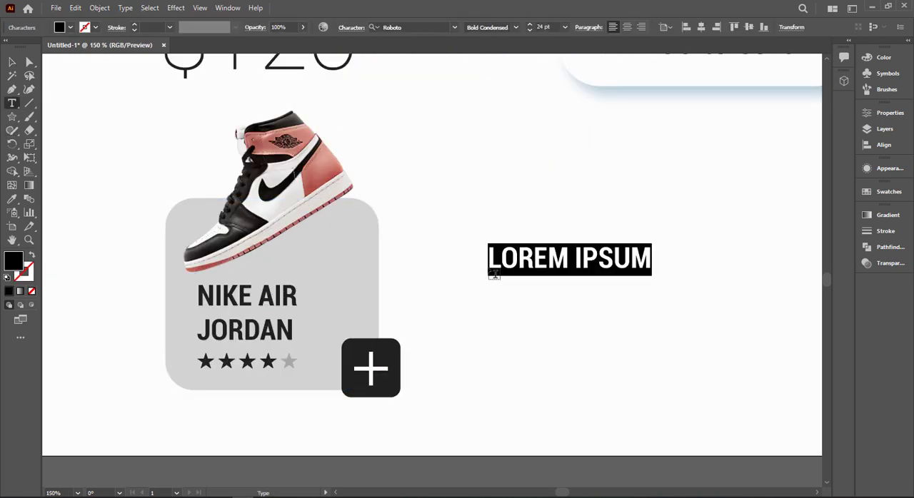
{"action": "type", "text": "$120"}
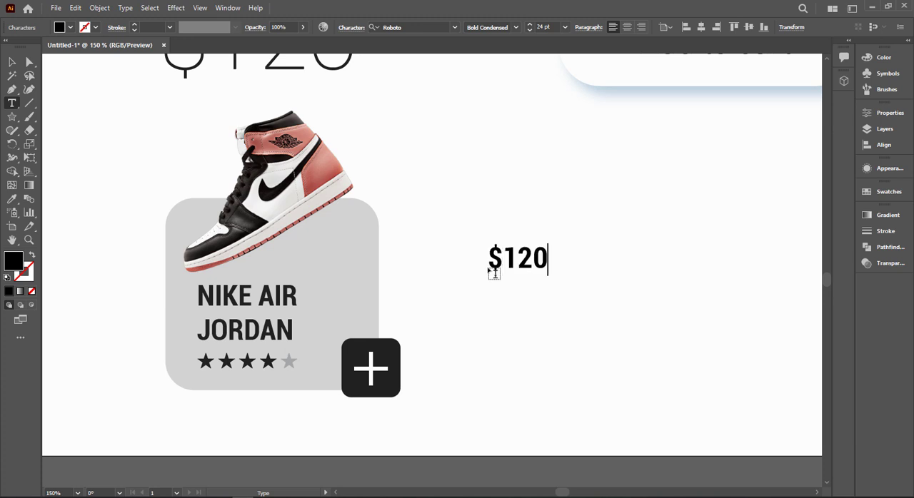
{"action": "left_click", "coordinate": [12, 63]}
Step: Colour the small $120 text by sampling the grey of the fifth star
{"action": "left_click", "coordinate": [70, 27]}
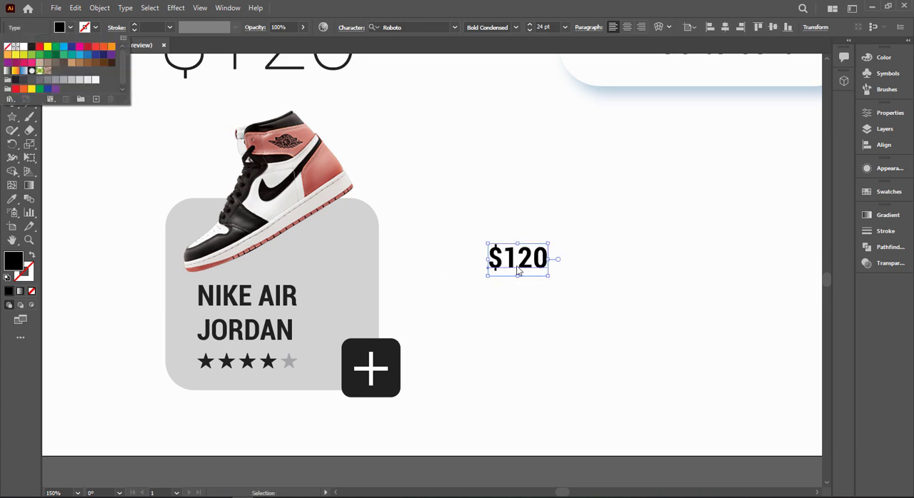
{"action": "key", "text": "Escape"}
{"action": "key", "text": "i"}
{"action": "left_click", "coordinate": [292, 361]}
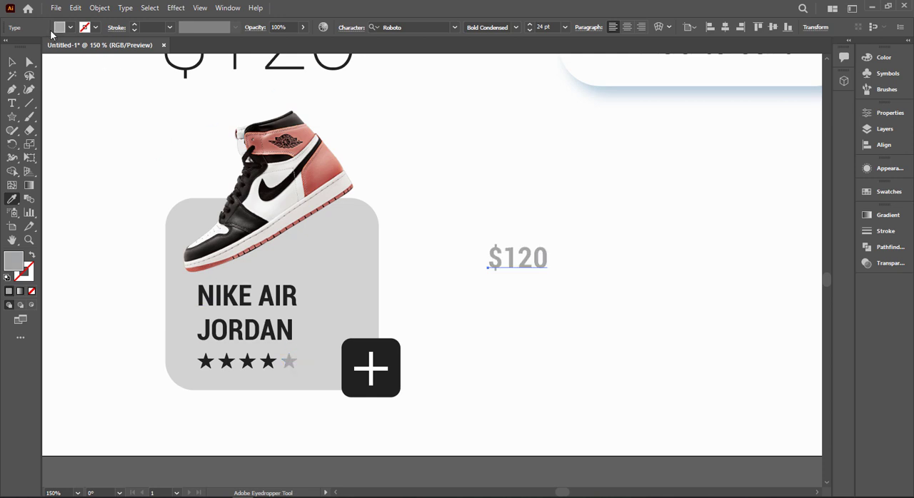
Step: Move the small $120 price onto the card between the NIKE AIR JORDAN text and the plus button, and darken its fill to 7a7a7a
{"action": "left_click", "coordinate": [12, 63]}
{"action": "left_click_drag", "start_coordinate": [488, 276], "coordinate": [331, 328]}
{"action": "double_click", "coordinate": [12, 262]}
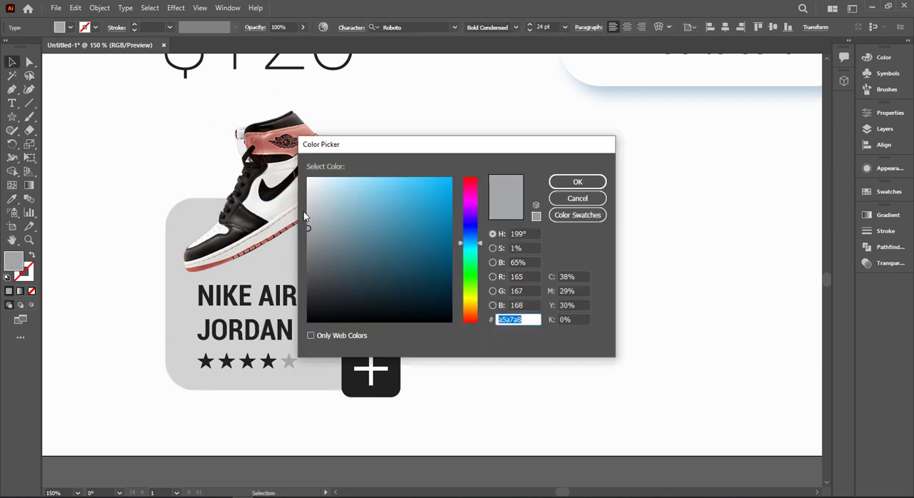
{"action": "type", "text": "7a7a7a"}
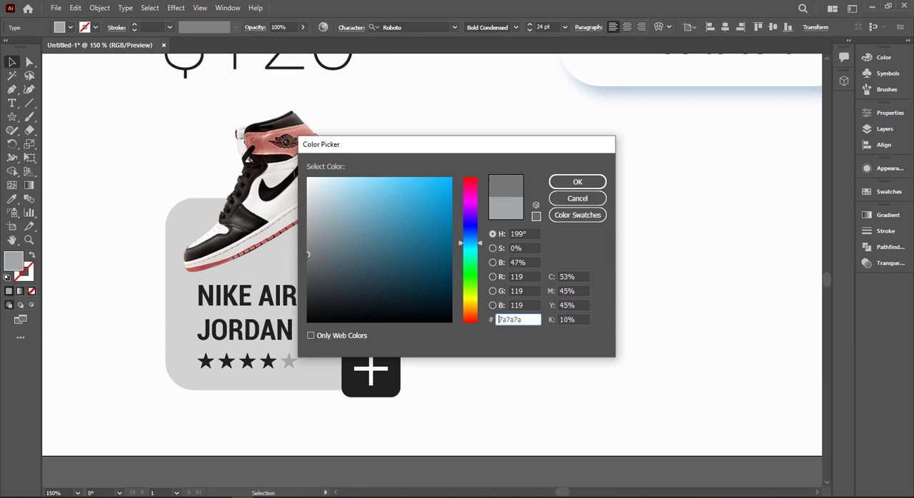
{"action": "left_click", "coordinate": [577, 182]}
{"action": "left_click", "coordinate": [490, 325]}
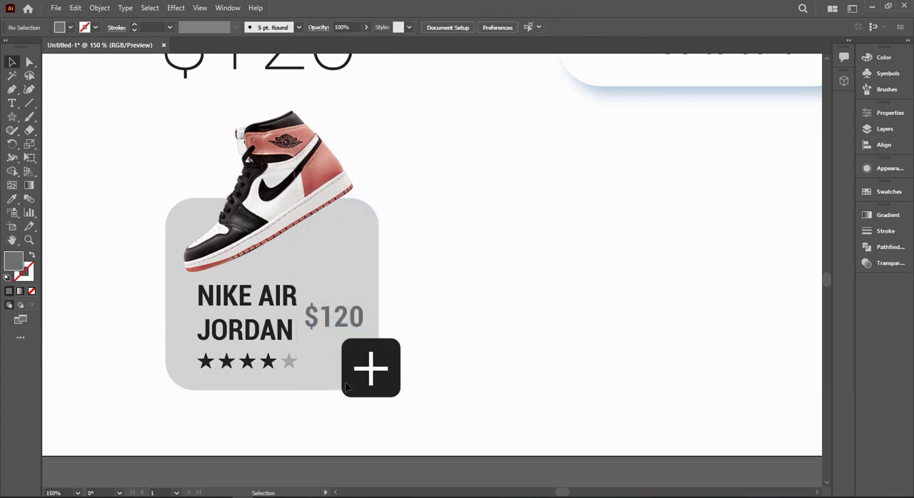
Step: Scale the card's five rating stars down together to about 60 percent, keeping their row aligned with the start of the product name
{"action": "scroll", "coordinate": [350, 387], "scroll_direction": "up", "scroll_amount": 1}
{"action": "key", "text": "space"}
{"action": "left_click_drag", "start_coordinate": [323, 426], "coordinate": [369, 424]}
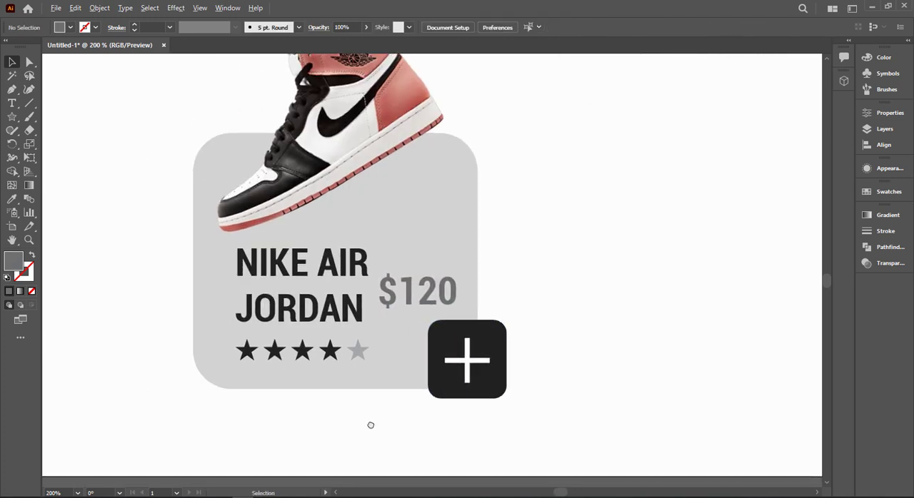
{"action": "scroll", "coordinate": [369, 424], "scroll_direction": "up", "scroll_amount": 2}
{"action": "left_click", "coordinate": [348, 273]}
{"action": "left_click", "coordinate": [282, 290], "text": "shift"}
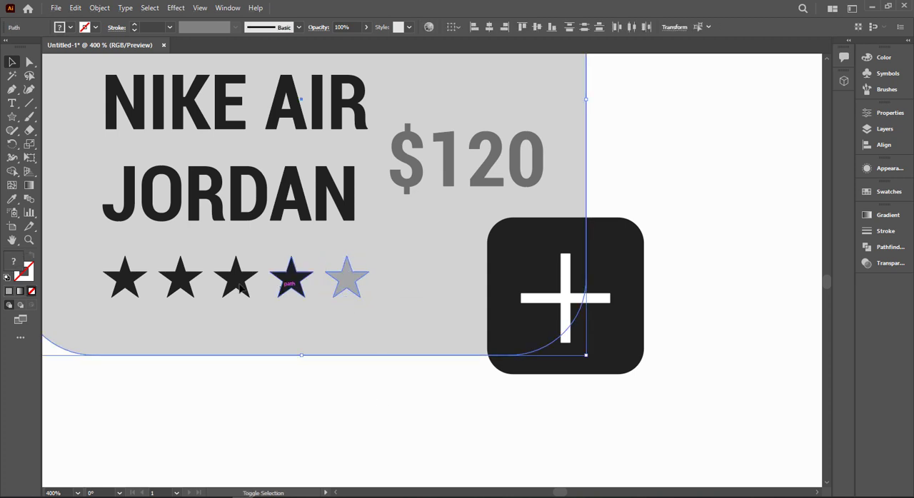
{"action": "left_click", "coordinate": [199, 369]}
{"action": "left_click", "coordinate": [125, 278]}
{"action": "left_click", "coordinate": [180, 278], "text": "shift"}
{"action": "left_click", "coordinate": [242, 282], "text": "shift"}
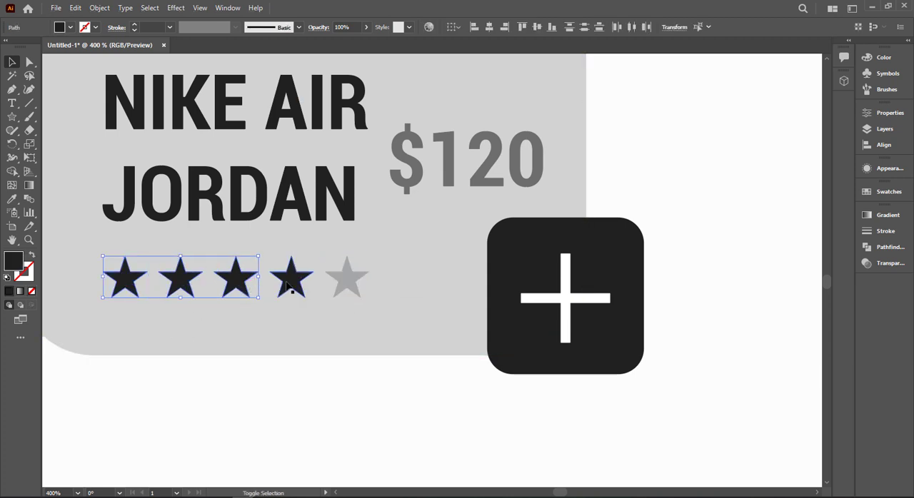
{"action": "left_click", "coordinate": [291, 279], "text": "shift"}
{"action": "left_click", "coordinate": [349, 283], "text": "shift"}
{"action": "left_click_drag", "start_coordinate": [369, 301], "coordinate": [267, 294]}
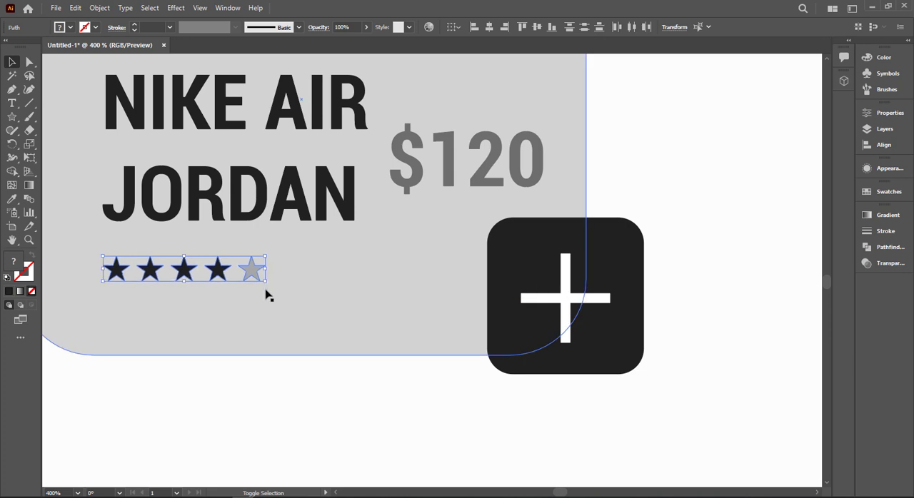
Step: Move the small $120 price into the star row beside the plus button and scale it down to about three quarters of its size
{"action": "left_click_drag", "start_coordinate": [475, 184], "coordinate": [414, 283]}
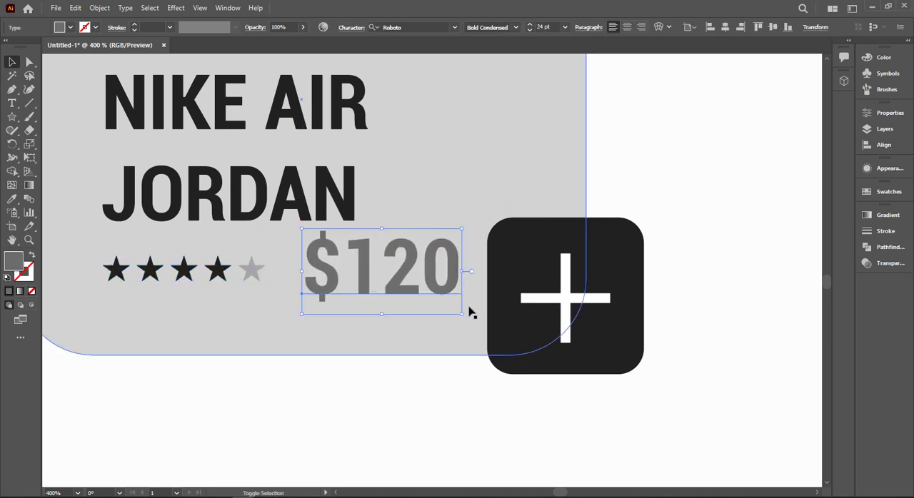
{"action": "left_click_drag", "start_coordinate": [462, 313], "coordinate": [420, 299]}
{"action": "left_click_drag", "start_coordinate": [403, 264], "coordinate": [448, 271]}
Step: Align the five stars and the small $120 price to each other by their vertical centres
{"action": "left_click", "coordinate": [116, 269]}
{"action": "left_click", "coordinate": [152, 270], "text": "shift"}
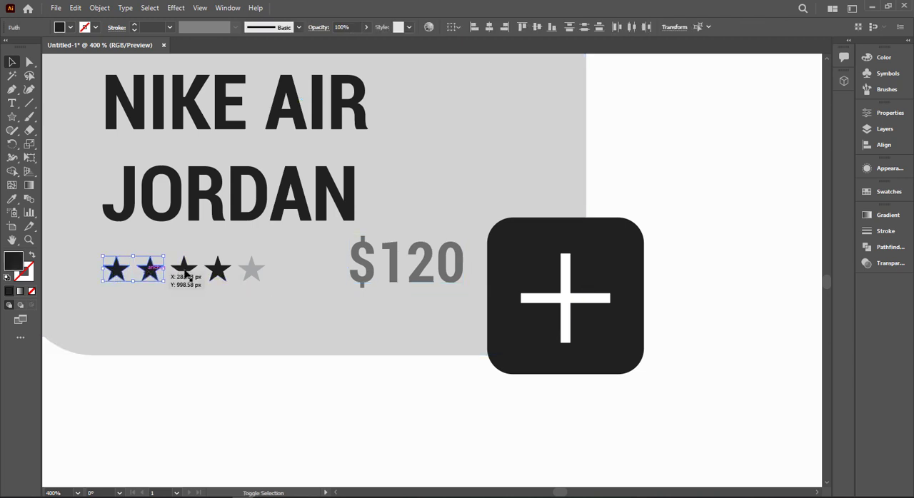
{"action": "left_click", "coordinate": [184, 269], "text": "shift"}
{"action": "left_click", "coordinate": [217, 270], "text": "shift"}
{"action": "left_click", "coordinate": [251, 270], "text": "shift"}
{"action": "left_click", "coordinate": [433, 275], "text": "shift"}
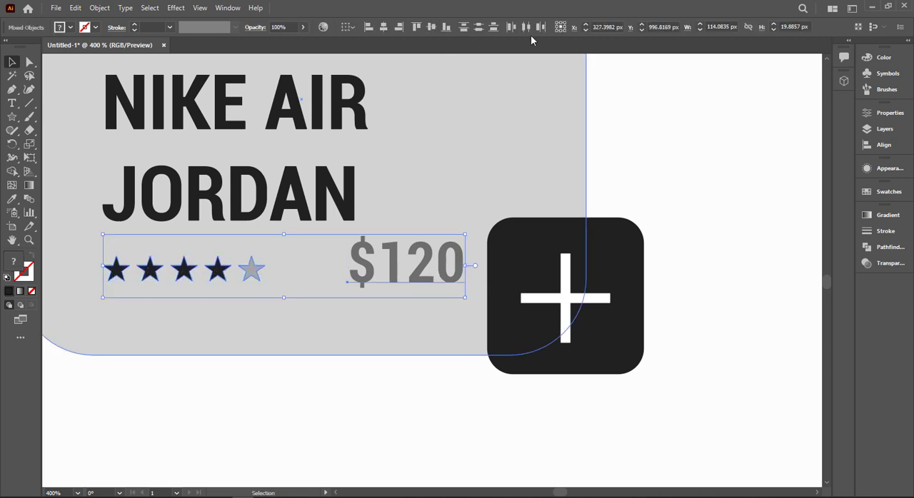
{"action": "left_click", "coordinate": [432, 28]}
{"action": "left_click", "coordinate": [702, 231]}
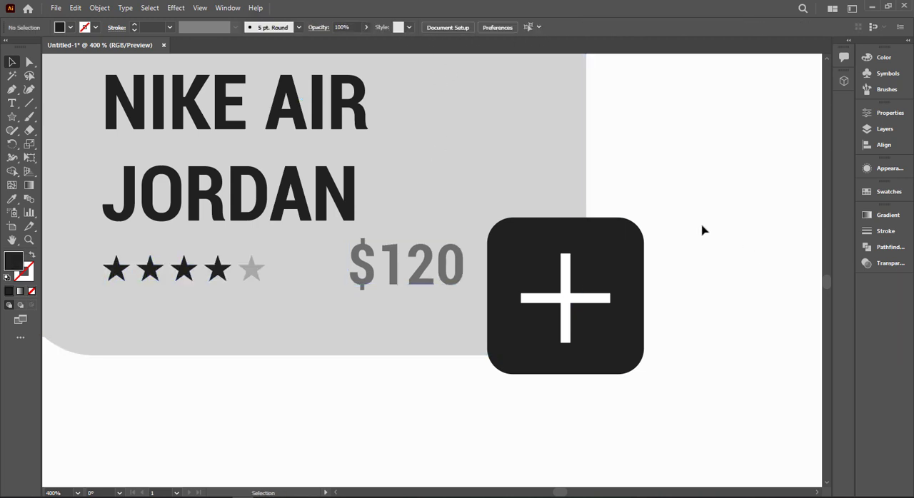
Step: Duplicate the product card with its text, stars, price and plus button, but without the sneaker image, into the empty space beside it
{"action": "scroll", "coordinate": [698, 235], "scroll_direction": "down", "scroll_amount": 1}
{"action": "left_click_drag", "start_coordinate": [698, 234], "coordinate": [620, 340]}
{"action": "scroll", "coordinate": [626, 295], "scroll_direction": "down", "scroll_amount": 2}
{"action": "left_click_drag", "start_coordinate": [662, 255], "coordinate": [436, 252]}
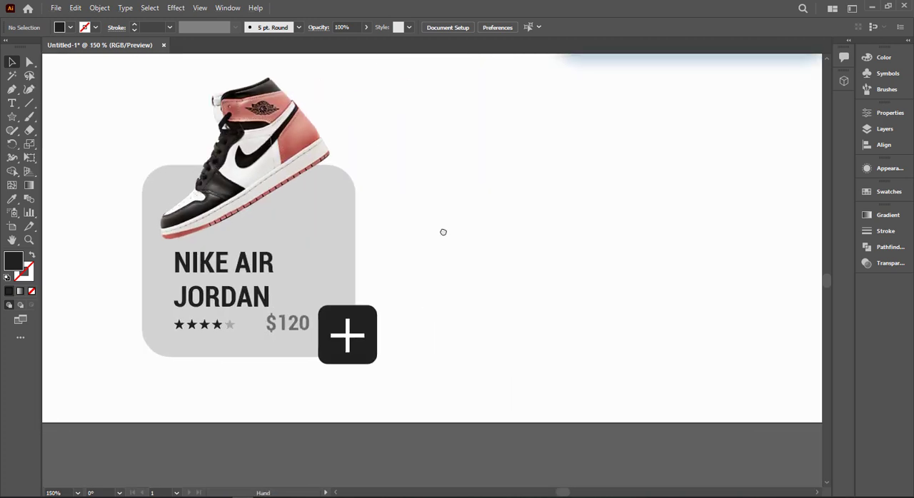
{"action": "left_click", "coordinate": [256, 165]}
{"action": "left_click", "coordinate": [457, 210]}
{"action": "scroll", "coordinate": [398, 222], "scroll_direction": "down", "scroll_amount": 1}
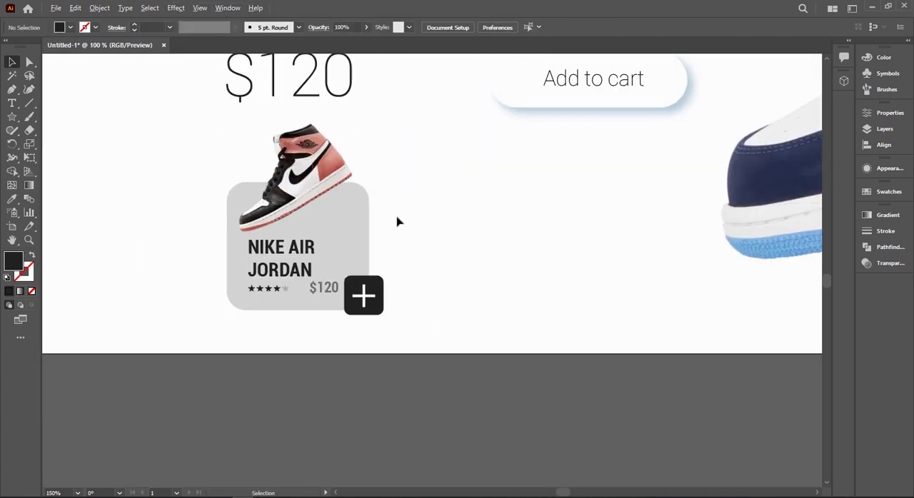
{"action": "left_click_drag", "start_coordinate": [202, 357], "coordinate": [202, 357]}
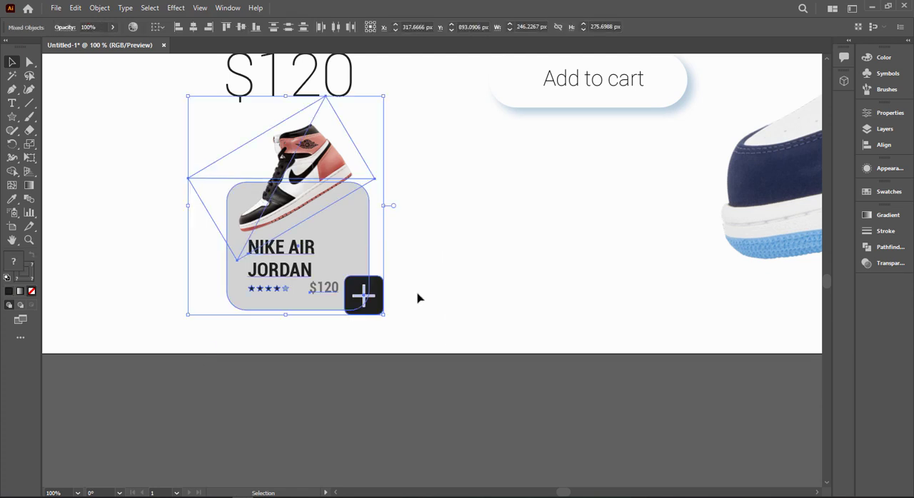
{"action": "left_click", "coordinate": [445, 252]}
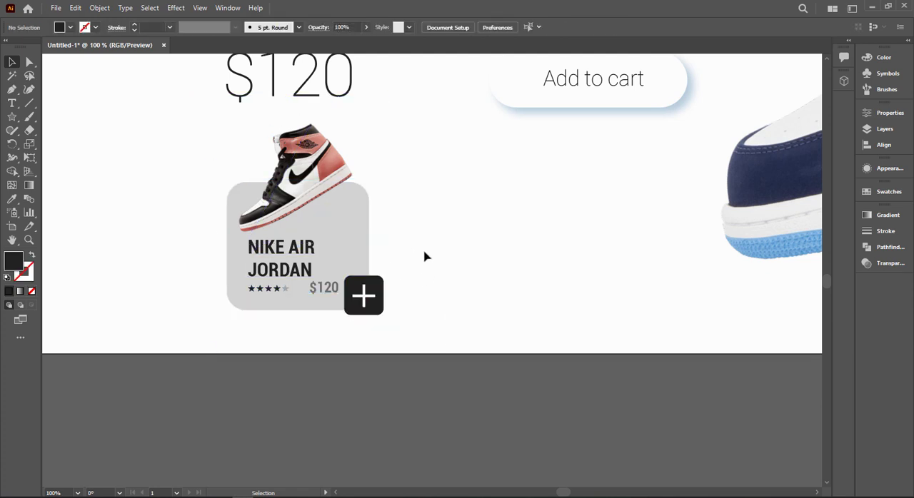
{"action": "left_click_drag", "start_coordinate": [262, 326], "coordinate": [263, 326]}
{"action": "left_click_drag", "start_coordinate": [359, 255], "coordinate": [579, 261]}
Step: Move the black, white and gold sneaker image onto the second card, overlapping its upper edge, and bring it to the front
{"action": "scroll", "coordinate": [579, 261], "scroll_direction": "down", "scroll_amount": 2, "text": "alt"}
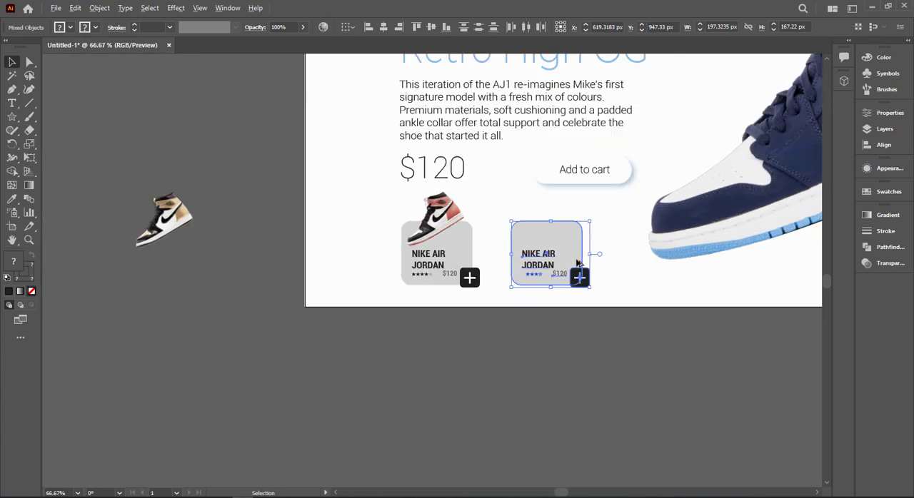
{"action": "left_click_drag", "start_coordinate": [162, 218], "coordinate": [536, 214]}
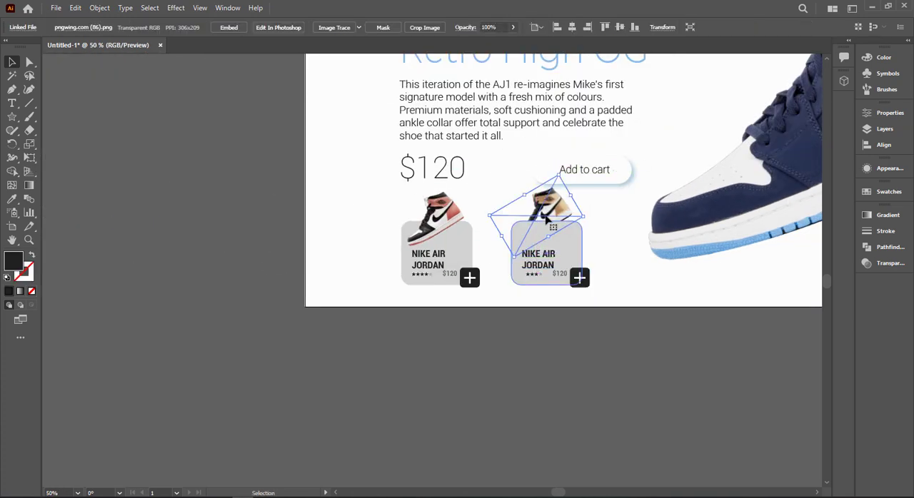
{"action": "right_click", "coordinate": [551, 209]}
{"action": "left_click", "coordinate": [689, 320]}
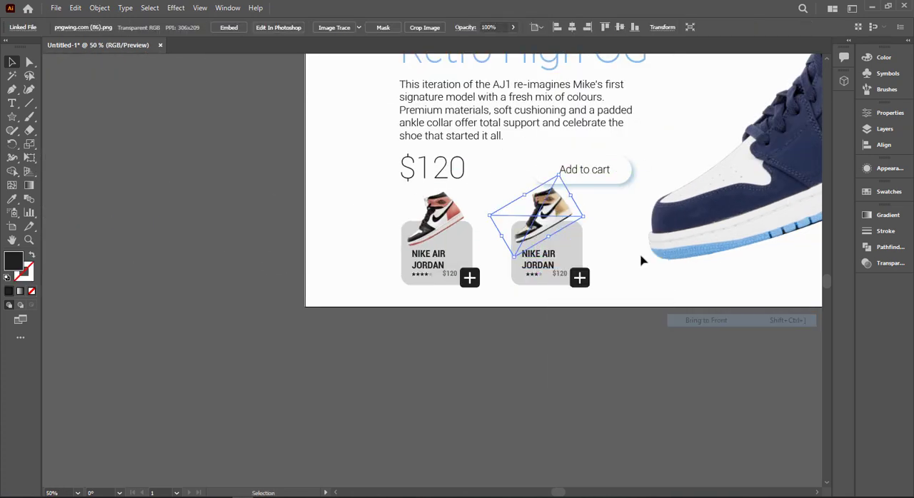
{"action": "left_click", "coordinate": [419, 353]}
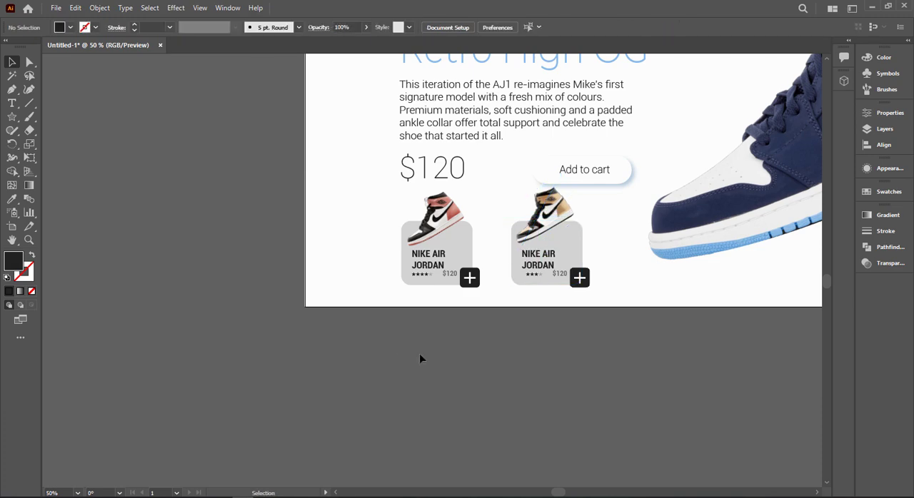
Step: Move the title, description, large $120 price and Add to cart button slightly up, away from the product cards
{"action": "scroll", "coordinate": [419, 354], "scroll_direction": "down", "scroll_amount": 1, "text": "alt"}
{"action": "left_click_drag", "start_coordinate": [654, 327], "coordinate": [458, 368]}
{"action": "left_click_drag", "start_coordinate": [316, 207], "coordinate": [403, 275]}
{"action": "left_click_drag", "start_coordinate": [299, 235], "coordinate": [291, 227]}
{"action": "left_click", "coordinate": [357, 368]}
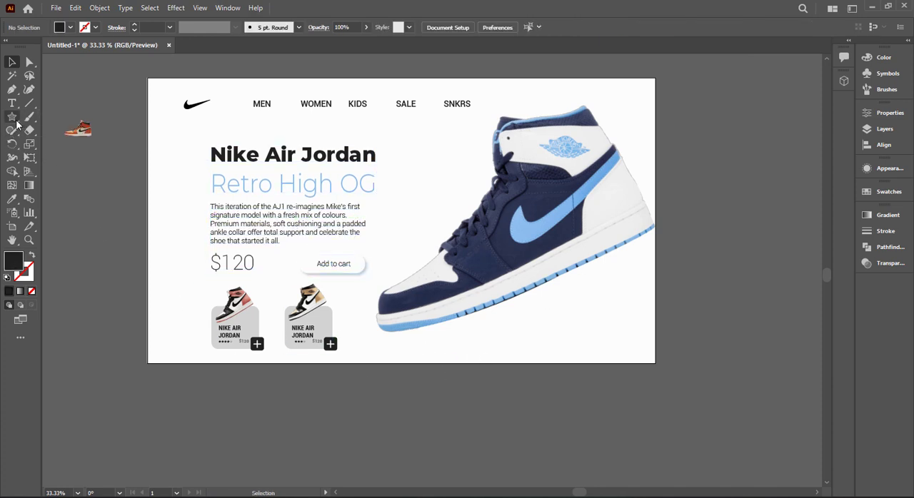
Step: Draw a circle about 423 px across over the artboard's lower edge and fill it with a radial gradient, black at the centre fading to white
{"action": "left_click_drag", "start_coordinate": [11, 117], "coordinate": [70, 144]}
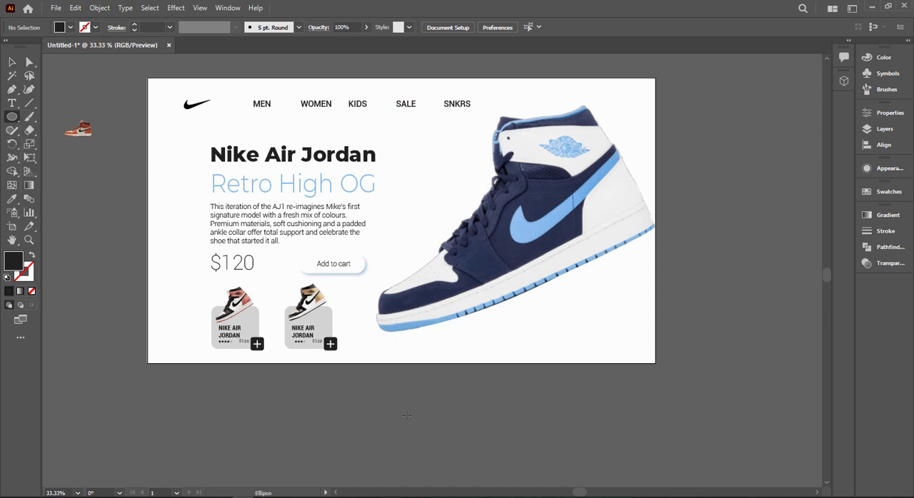
{"action": "left_click_drag", "start_coordinate": [392, 408], "coordinate": [449, 427]}
{"action": "left_click", "coordinate": [888, 215]}
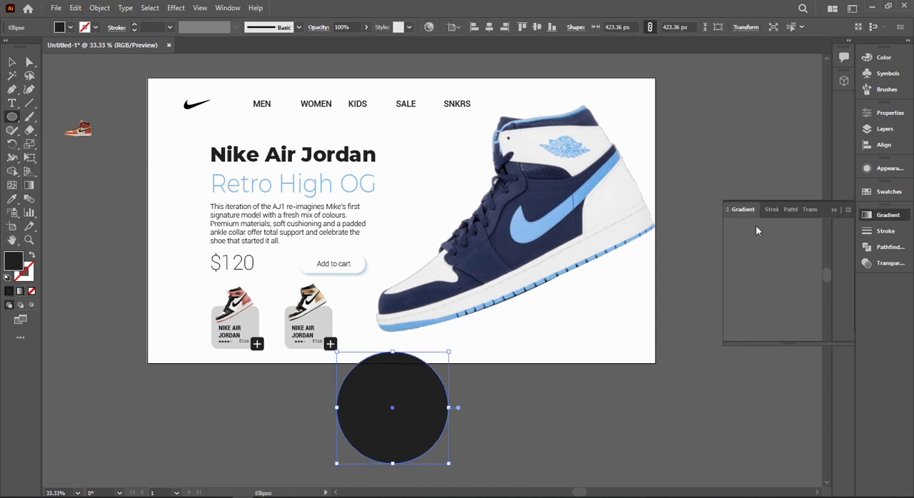
{"action": "left_click", "coordinate": [734, 230]}
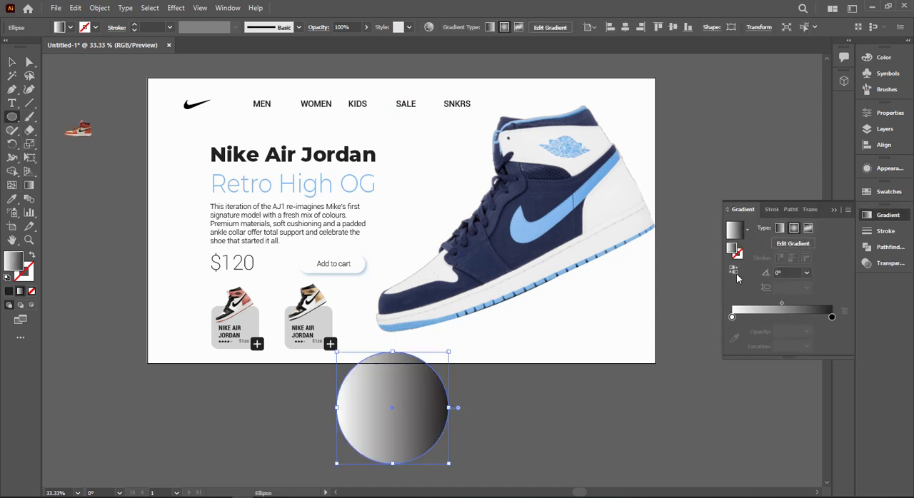
{"action": "left_click", "coordinate": [733, 270]}
{"action": "left_click", "coordinate": [794, 228]}
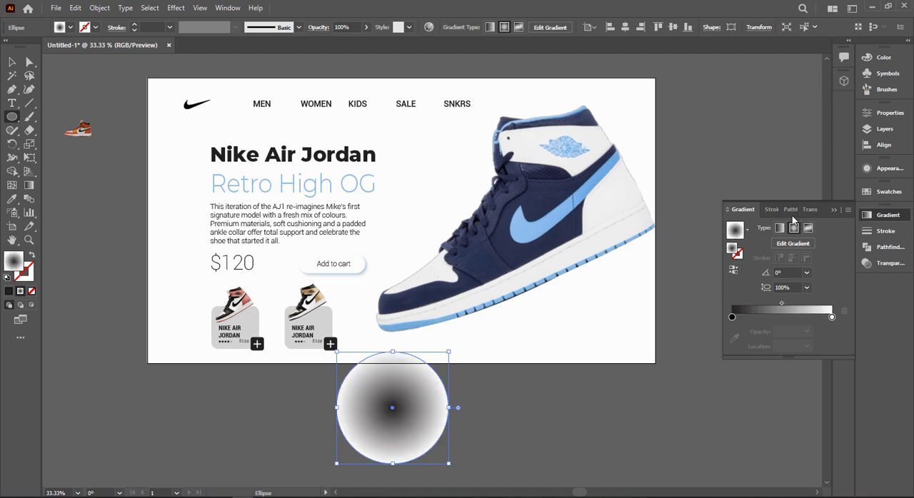
Step: Set the gradient circle's blending mode to Multiply
{"action": "left_click", "coordinate": [808, 209]}
{"action": "left_click", "coordinate": [750, 227]}
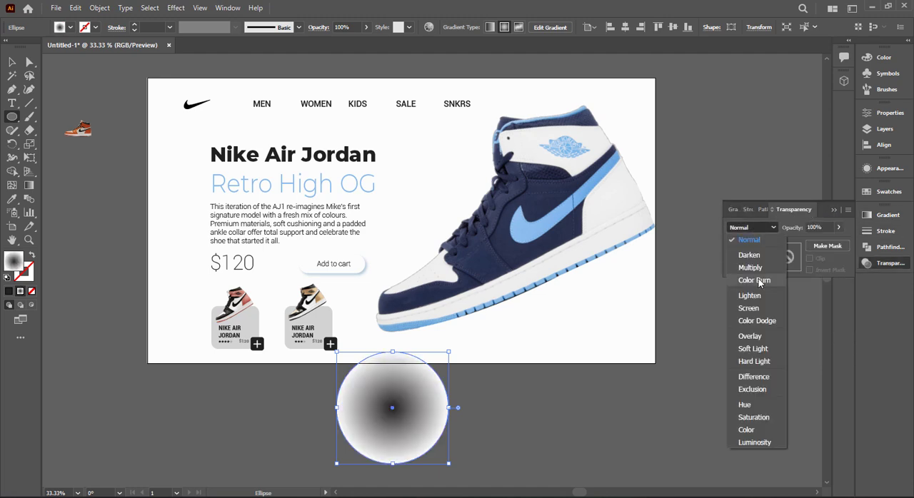
{"action": "left_click", "coordinate": [750, 268]}
Step: Flatten the gradient circle into a thin ellipse and move it under the toe of the large sneaker as a shadow
{"action": "left_click", "coordinate": [11, 64]}
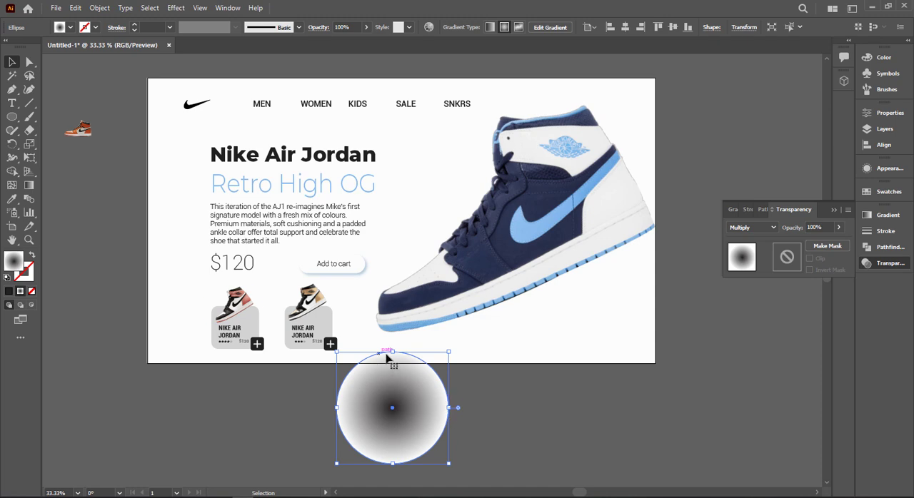
{"action": "left_click_drag", "start_coordinate": [391, 352], "coordinate": [392, 396]}
{"action": "left_click_drag", "start_coordinate": [430, 408], "coordinate": [479, 327]}
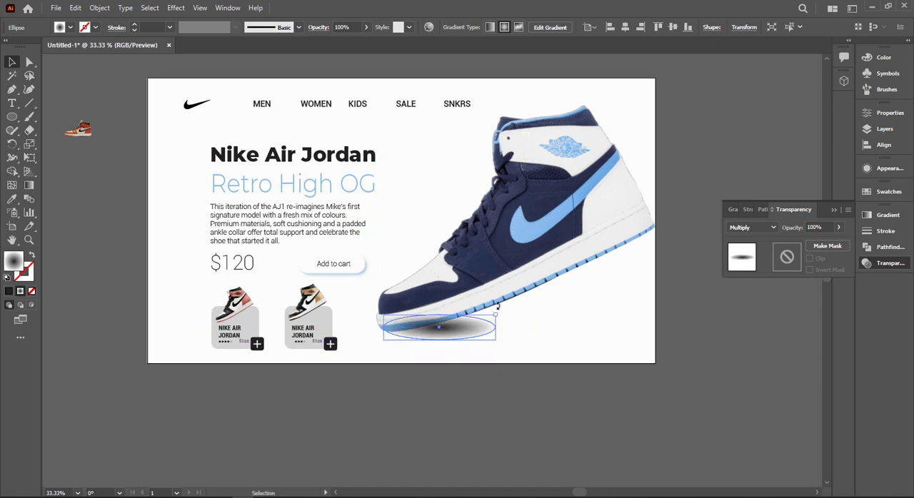
Step: Widen the shadow ellipse, tilt it slightly upward towards the heel and reposition it under the front part of the sneaker's sole
{"action": "left_click_drag", "start_coordinate": [470, 321], "coordinate": [649, 322]}
{"action": "left_click_drag", "start_coordinate": [588, 315], "coordinate": [564, 316]}
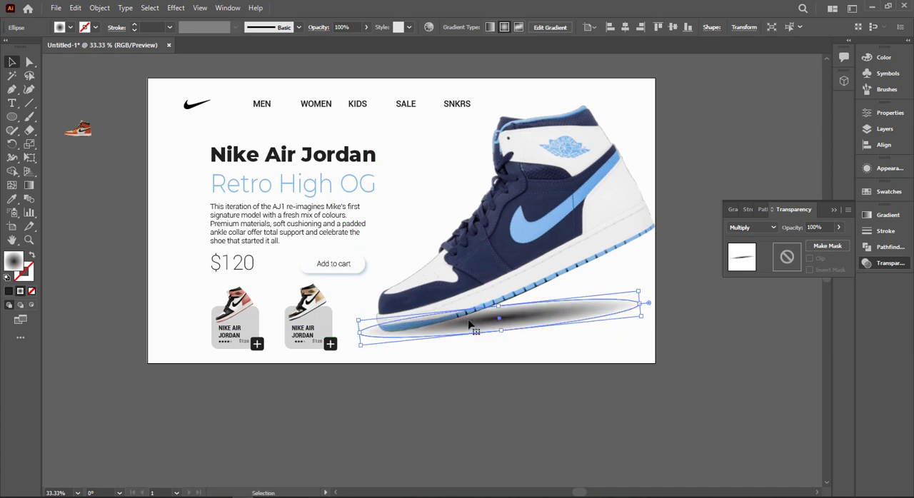
{"action": "left_click_drag", "start_coordinate": [470, 324], "coordinate": [443, 326]}
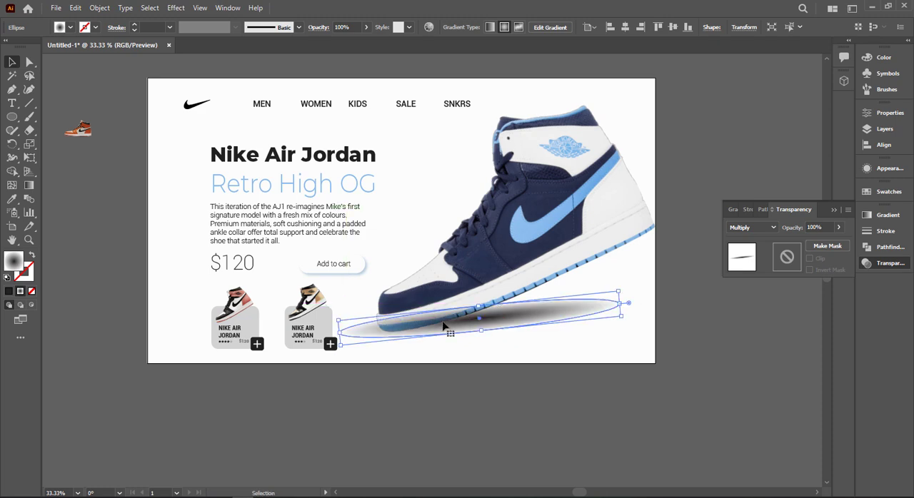
{"action": "left_click_drag", "start_coordinate": [611, 306], "coordinate": [581, 309]}
{"action": "left_click_drag", "start_coordinate": [514, 315], "coordinate": [496, 318]}
Step: Unlock all objects and bring the large blue and white sneaker image to the front, above the shadow ellipse
{"action": "right_click", "coordinate": [511, 232]}
{"action": "left_click", "coordinate": [481, 230]}
{"action": "key", "text": "ctrl+alt+2"}
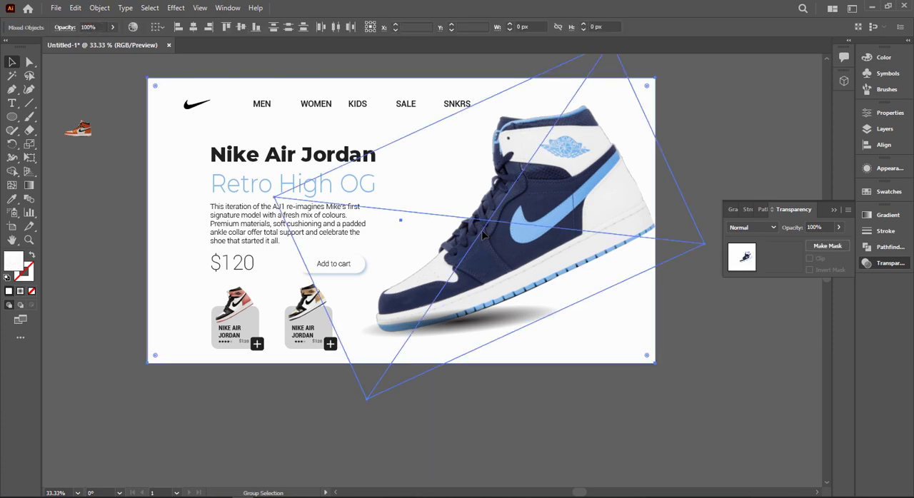
{"action": "left_click", "coordinate": [710, 363]}
{"action": "right_click", "coordinate": [520, 222]}
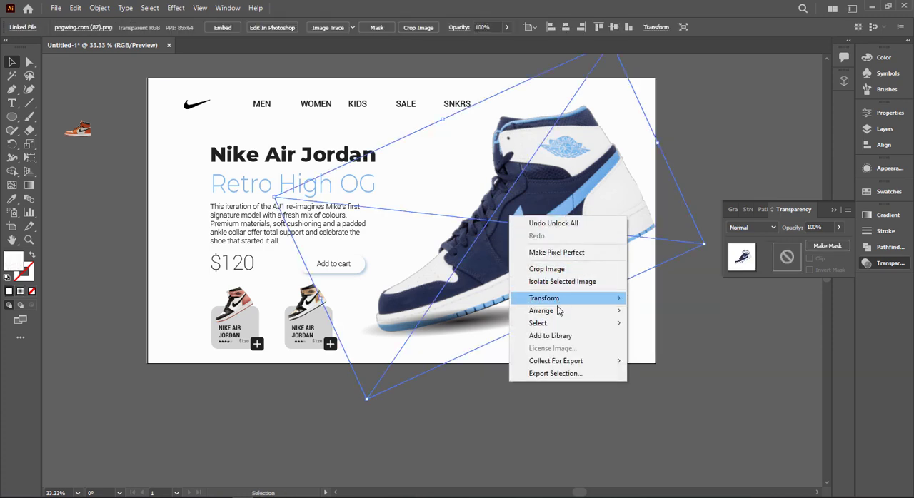
{"action": "mouse_move", "coordinate": [540, 307]}
{"action": "left_click", "coordinate": [664, 310]}
{"action": "key", "text": "ctrl+shift+a"}
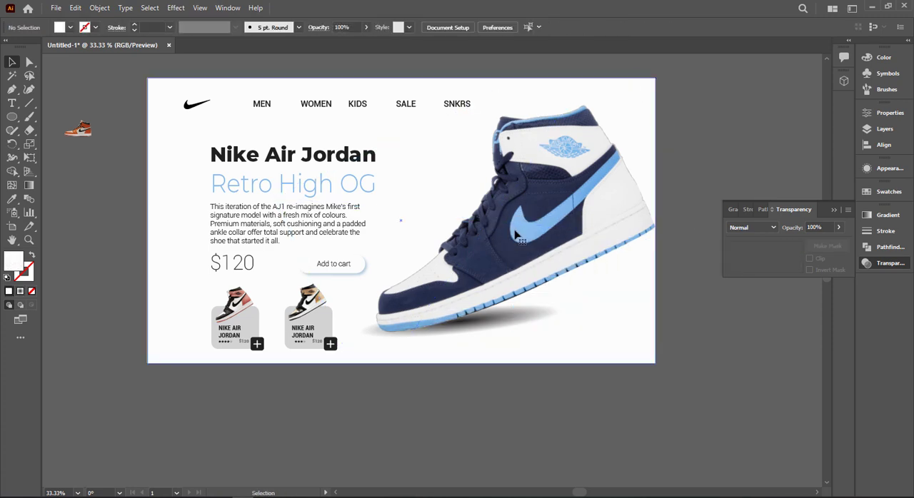
Step: Shift the dark centre of the shadow ellipse's radial gradient along the sole towards the sneaker's toe
{"action": "left_click", "coordinate": [508, 308]}
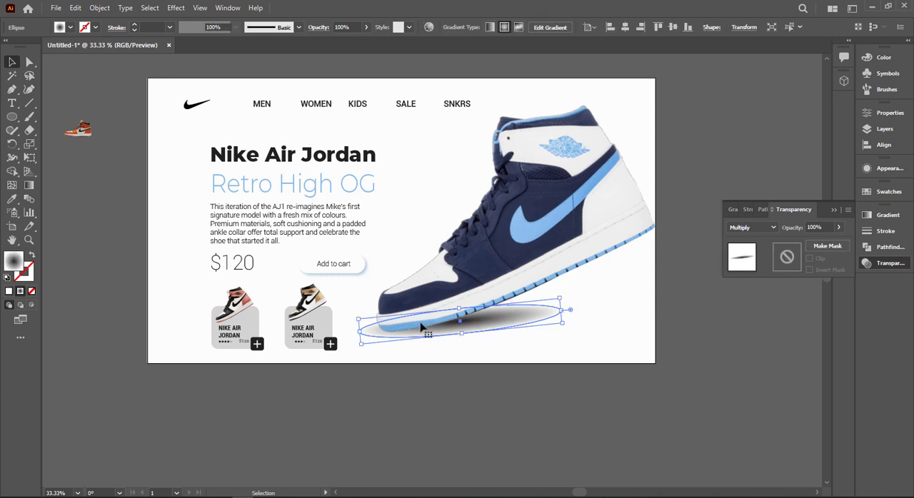
{"action": "key", "text": "g"}
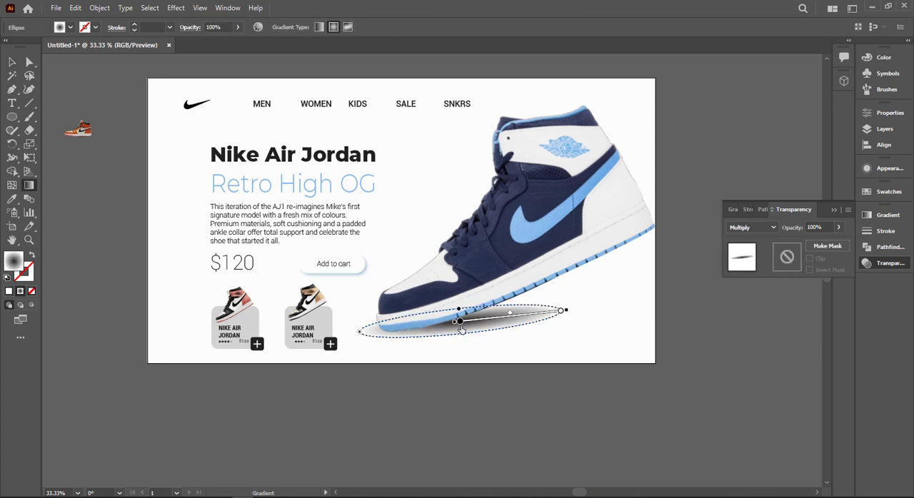
{"action": "left_click_drag", "start_coordinate": [420, 333], "coordinate": [393, 335]}
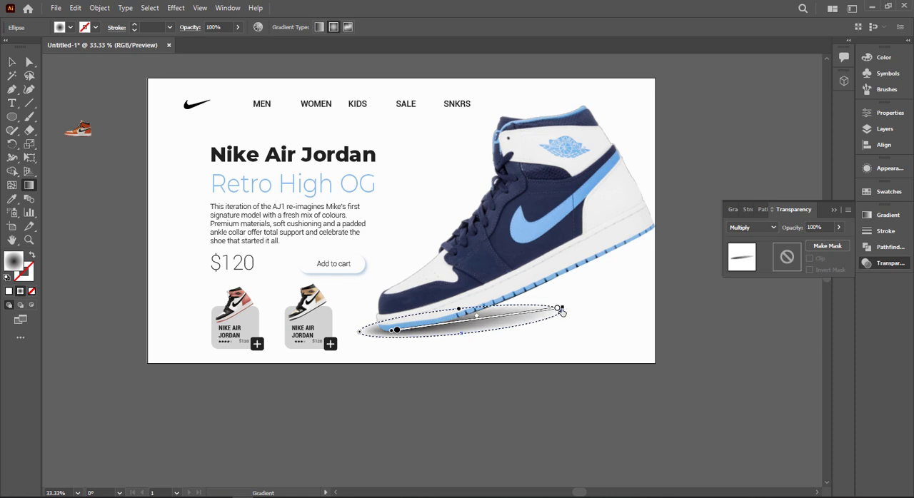
Step: Move the shadow ellipse closer beneath the large sneaker's sole and apply a Gaussian Blur with a radius of about 36.87 pixels
{"action": "left_click", "coordinate": [11, 62]}
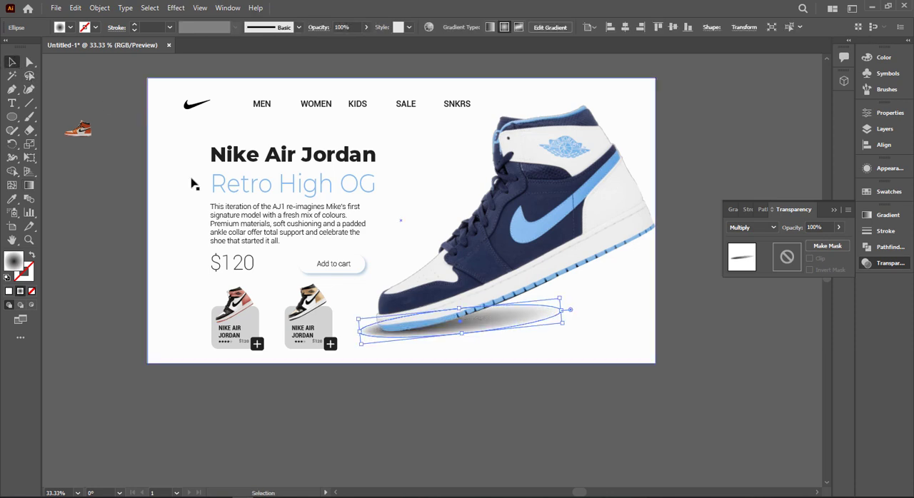
{"action": "left_click_drag", "start_coordinate": [442, 333], "coordinate": [460, 325]}
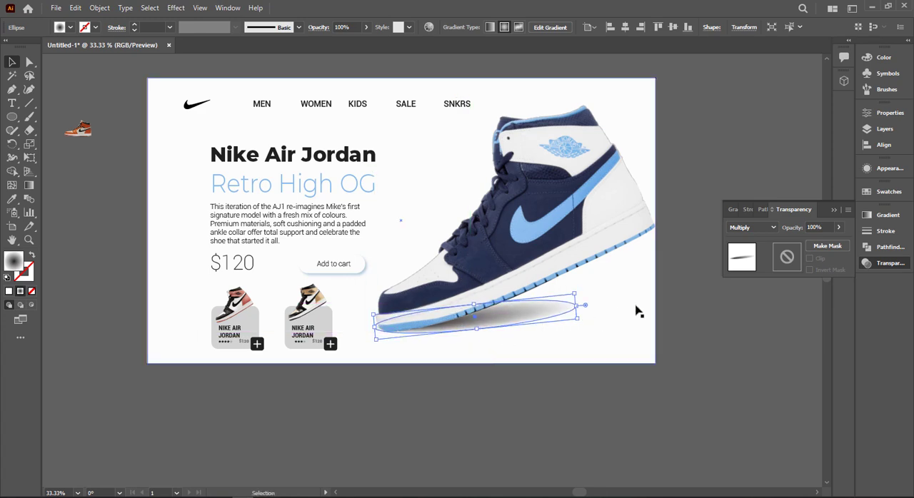
{"action": "left_click", "coordinate": [176, 7]}
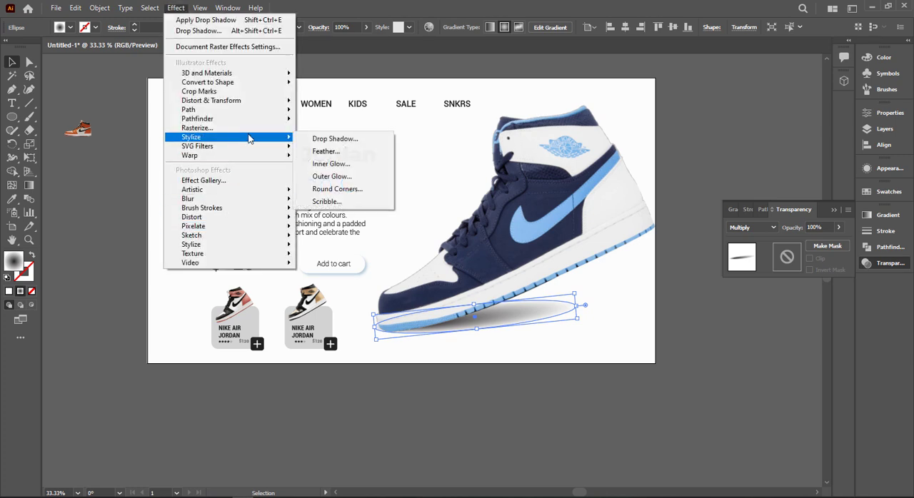
{"action": "mouse_move", "coordinate": [232, 203]}
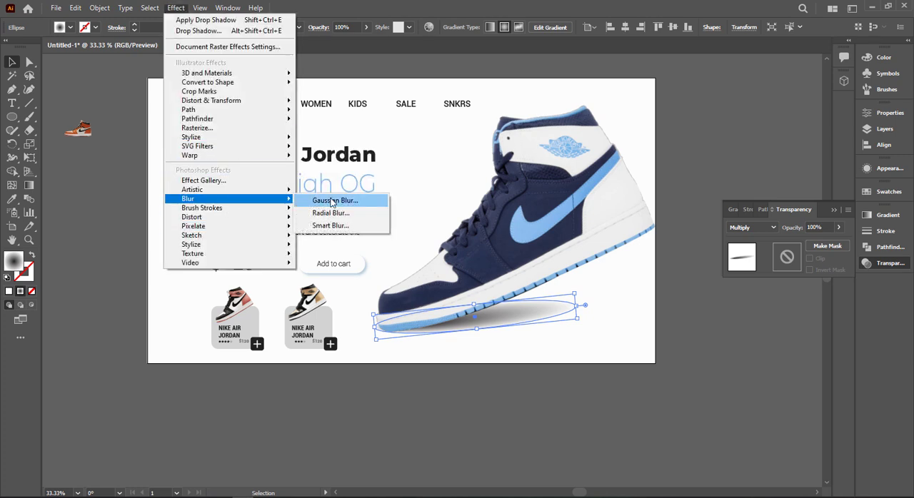
{"action": "left_click", "coordinate": [330, 200]}
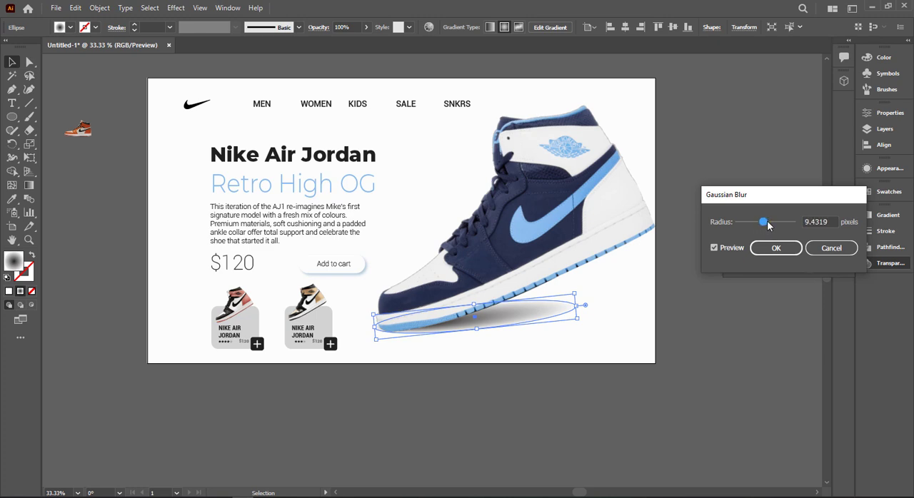
{"action": "left_click", "coordinate": [765, 251]}
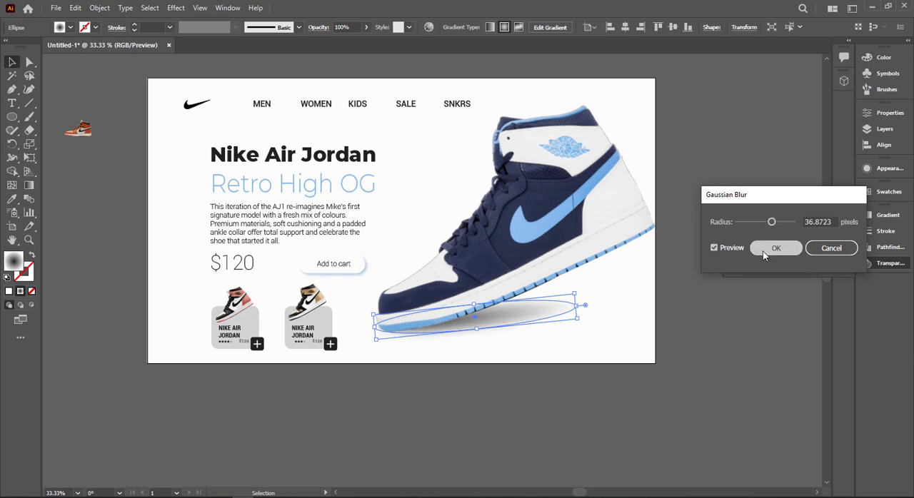
Step: Duplicate the blurred shadow ellipse onto the empty canvas below the artboard
{"action": "left_click", "coordinate": [588, 479]}
{"action": "left_click_drag", "start_coordinate": [477, 319], "coordinate": [367, 442]}
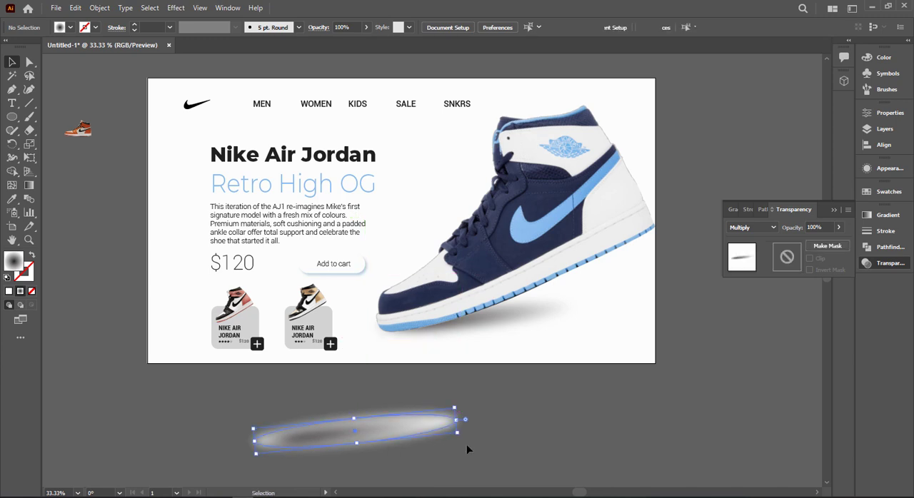
{"action": "left_click_drag", "start_coordinate": [466, 444], "coordinate": [458, 431]}
{"action": "left_click_drag", "start_coordinate": [391, 432], "coordinate": [364, 419]}
{"action": "left_click_drag", "start_coordinate": [321, 395], "coordinate": [322, 397]}
{"action": "scroll", "coordinate": [321, 396], "scroll_direction": "up", "scroll_amount": 2}
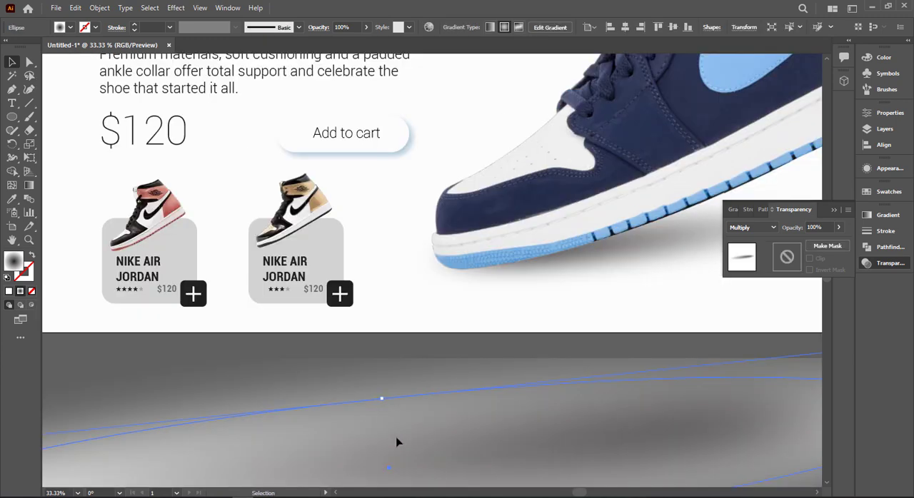
{"action": "scroll", "coordinate": [428, 438], "scroll_direction": "down", "scroll_amount": 2}
{"action": "key", "text": "ctrl+z"}
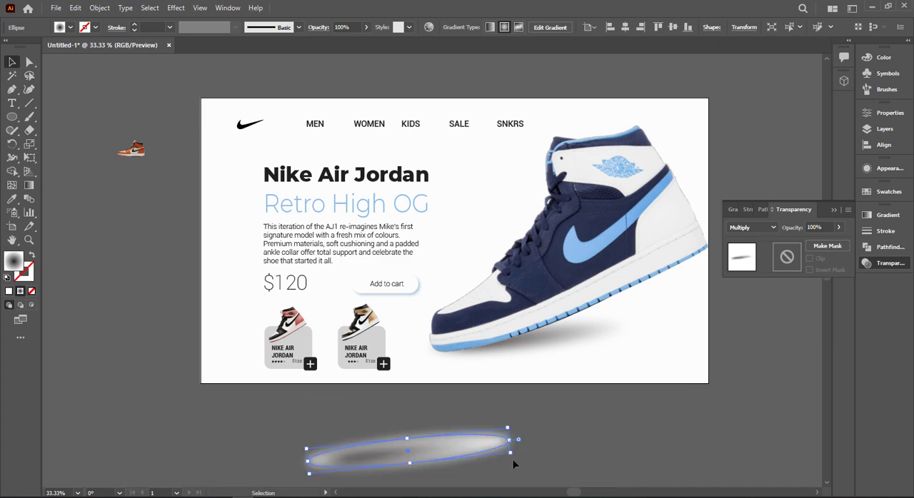
Step: Scale the duplicated shadow down to the small sneaker's length and place it under the gold and black sneaker on the second card
{"action": "left_click_drag", "start_coordinate": [511, 453], "coordinate": [360, 338]}
{"action": "left_click", "coordinate": [426, 466]}
{"action": "scroll", "coordinate": [360, 338], "scroll_direction": "up", "scroll_amount": 3}
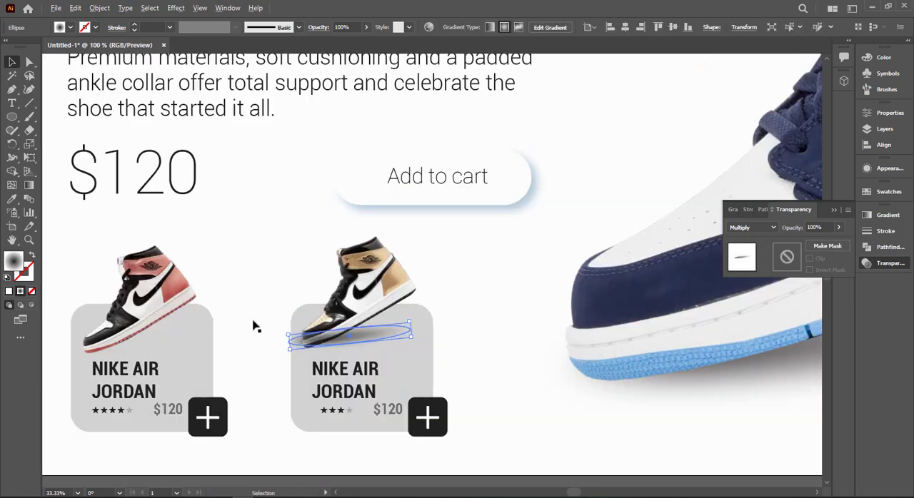
Step: Bring both product card sneaker images to the front, above the small shadow
{"action": "left_click", "coordinate": [169, 302]}
{"action": "left_click", "coordinate": [396, 274], "text": "shift"}
{"action": "right_click", "coordinate": [397, 274]}
{"action": "mouse_move", "coordinate": [466, 374]}
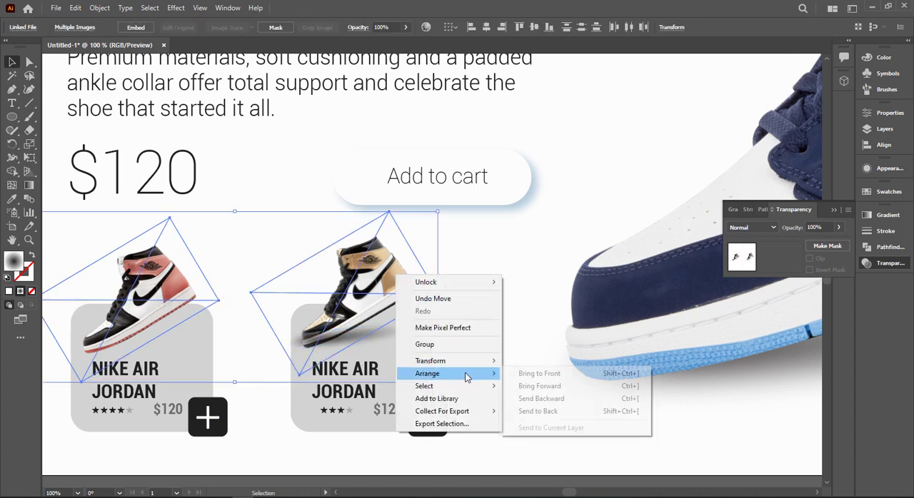
{"action": "left_click", "coordinate": [517, 373]}
{"action": "left_click", "coordinate": [426, 328]}
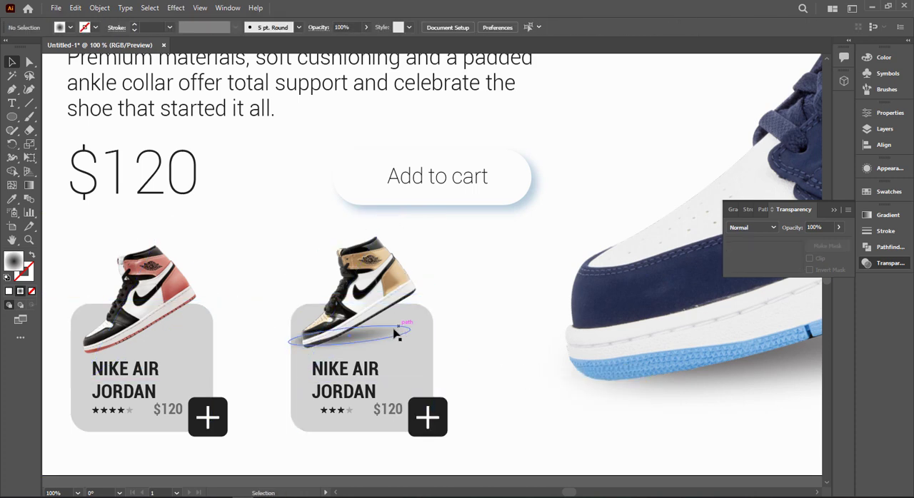
Step: Rotate the small shadow to match the gold sneaker's tilt and tuck it against the sole
{"action": "left_click", "coordinate": [399, 331]}
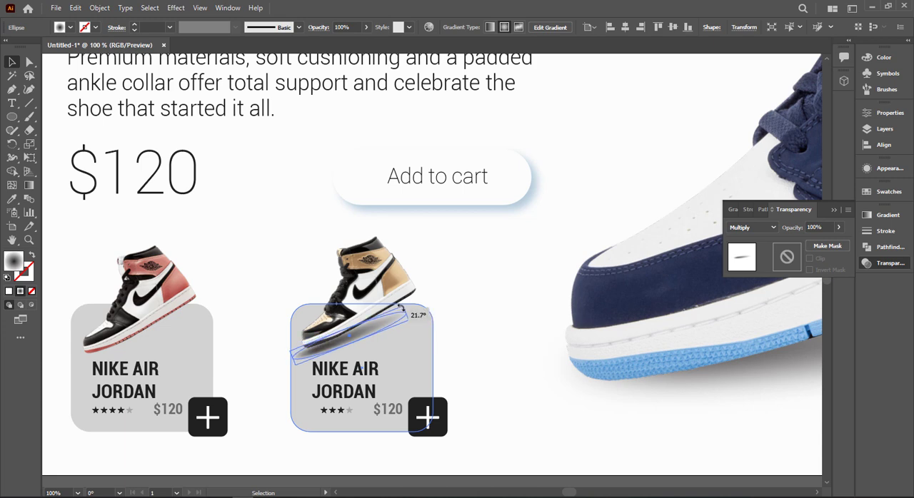
{"action": "left_click_drag", "start_coordinate": [369, 330], "coordinate": [373, 325]}
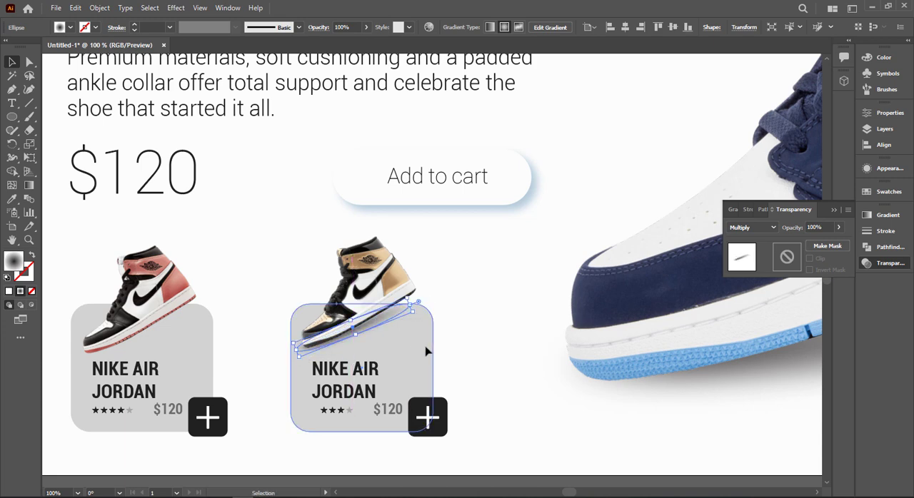
{"action": "left_click", "coordinate": [502, 333]}
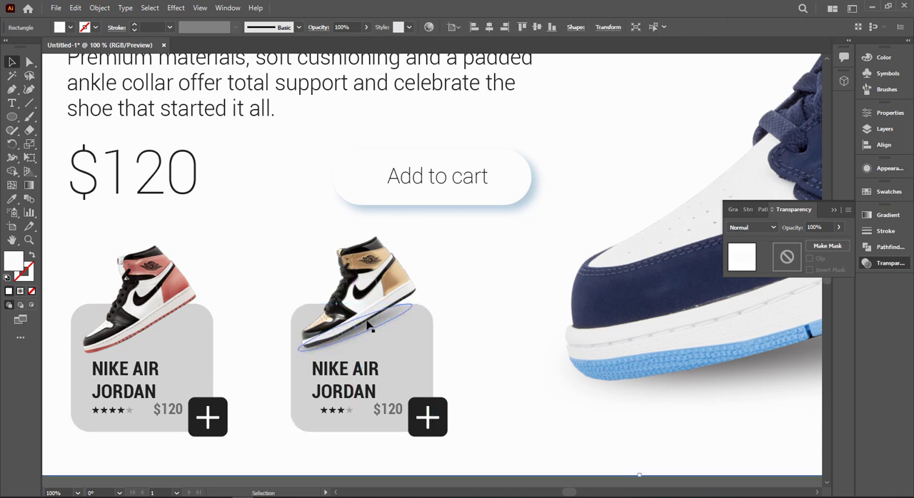
Step: Duplicate the small tilted shadow under the red sneaker on the first product card
{"action": "left_click_drag", "start_coordinate": [317, 338], "coordinate": [96, 338]}
{"action": "left_click", "coordinate": [273, 243]}
{"action": "key", "text": "ctrl+0"}
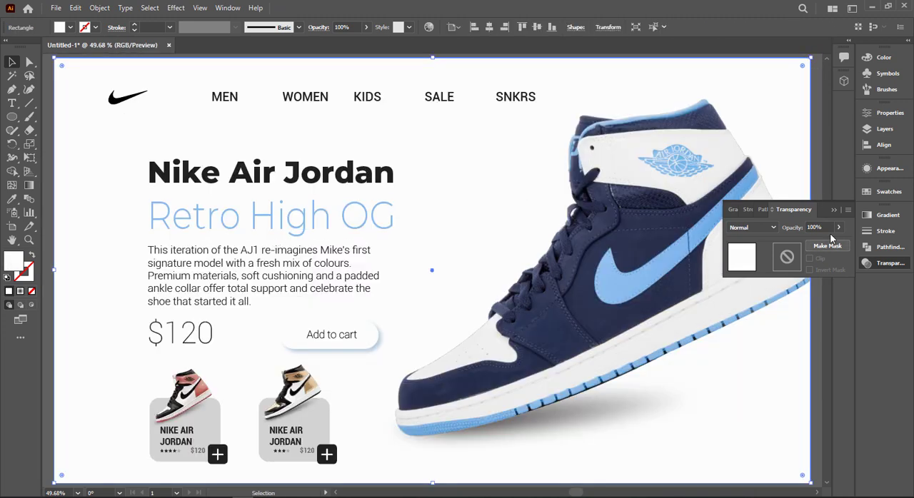
{"action": "left_click", "coordinate": [834, 210]}
{"action": "key", "text": "ctrl+shift+a"}
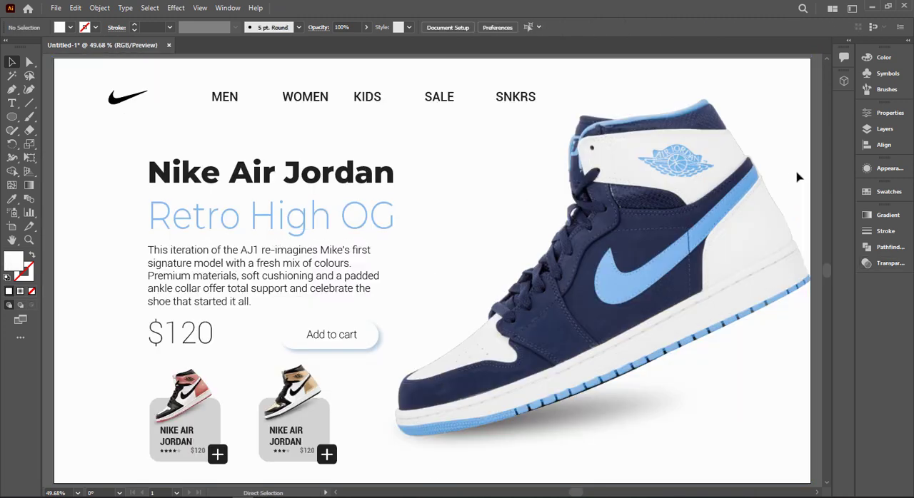
Step: Draw a full-height rectangle over about the right third of the artboard and send it backward behind the large sneaker
{"action": "scroll", "coordinate": [798, 177], "scroll_direction": "down", "scroll_amount": 1}
{"action": "left_click_drag", "start_coordinate": [746, 282], "coordinate": [603, 298]}
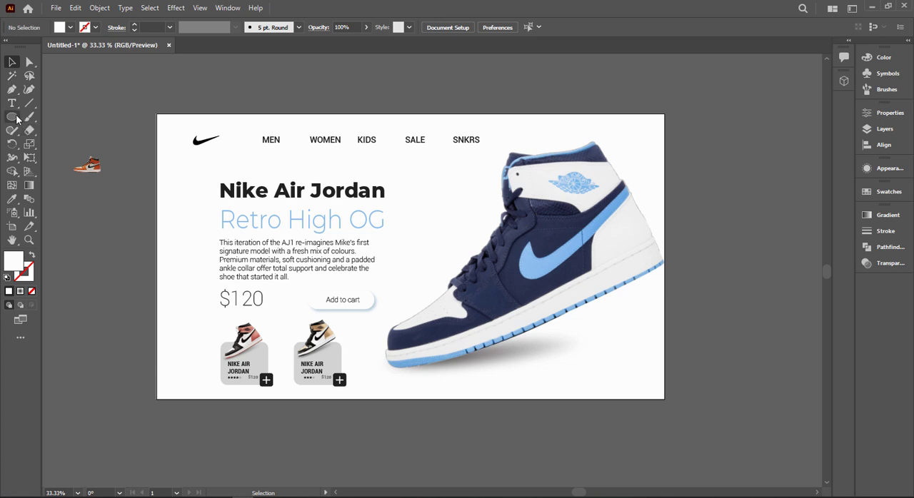
{"action": "left_click_drag", "start_coordinate": [12, 116], "coordinate": [49, 117]}
{"action": "left_click_drag", "start_coordinate": [664, 114], "coordinate": [498, 398]}
{"action": "key", "text": "v"}
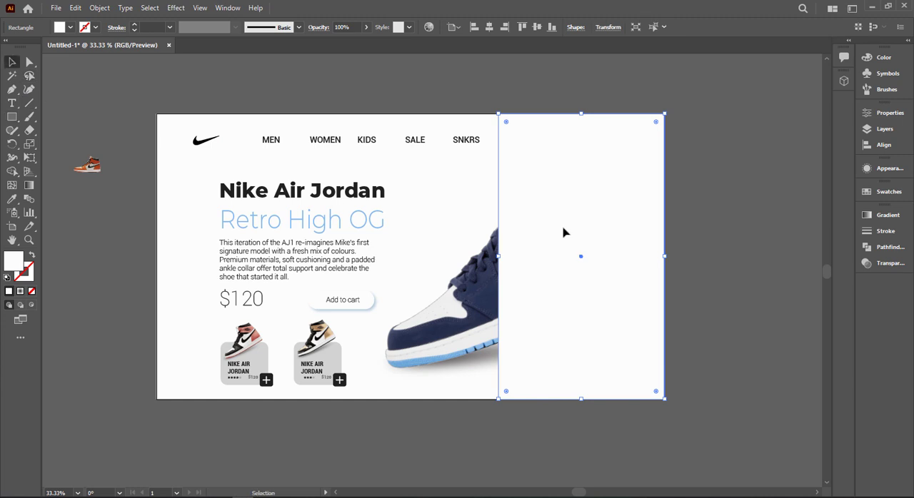
{"action": "key", "text": "ctrl+["}
{"action": "key", "text": "ctrl+["}
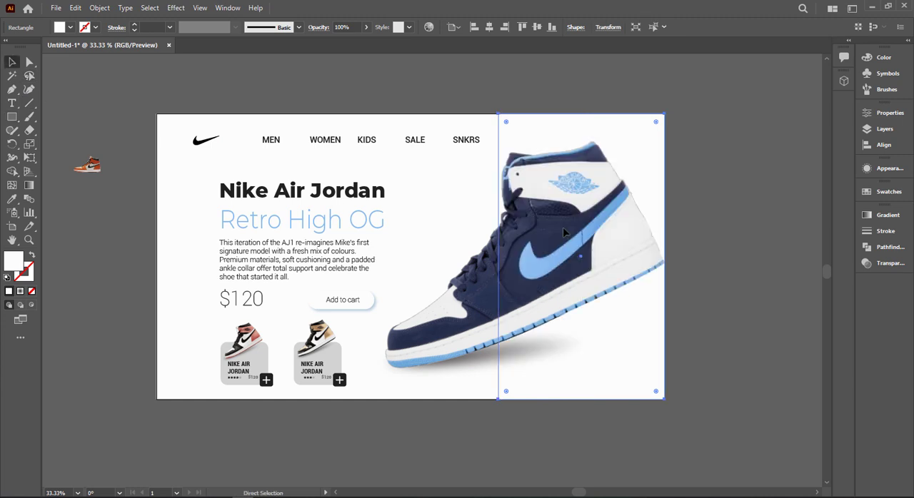
Step: Fill the rectangle with a linear gradient from white on its left to the light blue sampled from the sneaker's swoosh
{"action": "left_click", "coordinate": [879, 215]}
{"action": "left_click", "coordinate": [778, 229]}
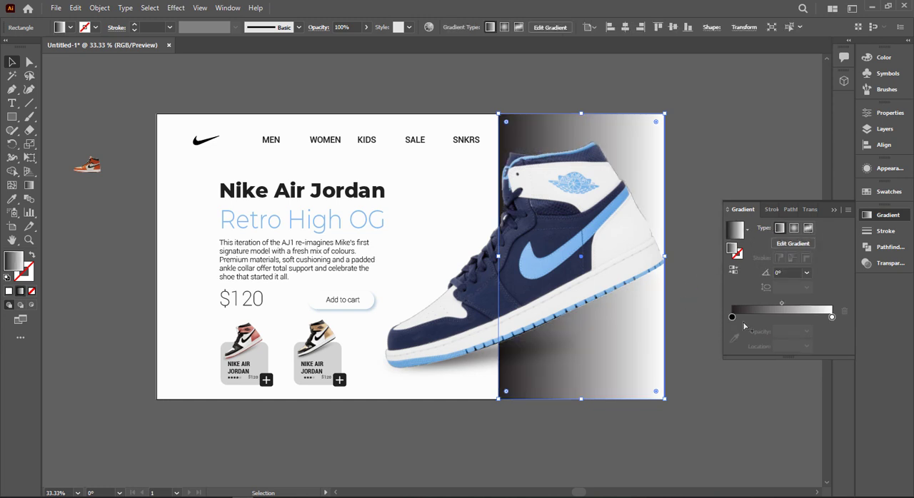
{"action": "left_click", "coordinate": [762, 289]}
{"action": "left_click", "coordinate": [832, 318]}
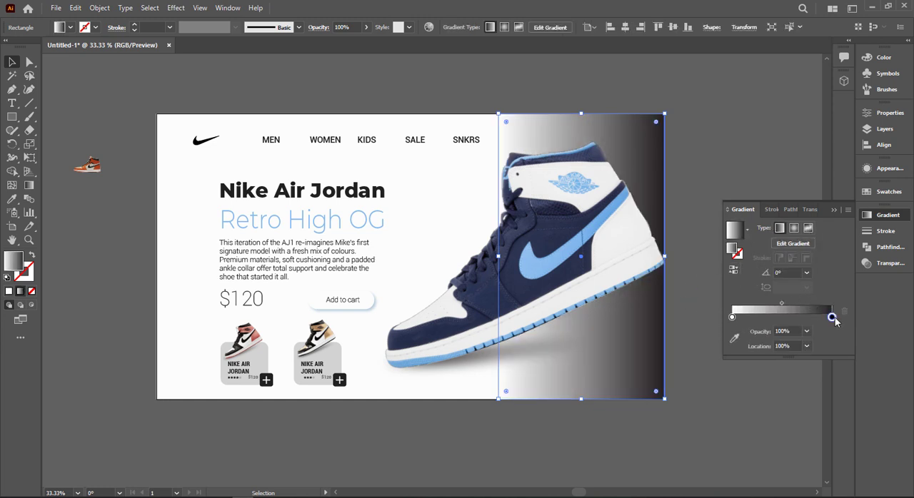
{"action": "left_click", "coordinate": [734, 338]}
{"action": "left_click", "coordinate": [586, 226]}
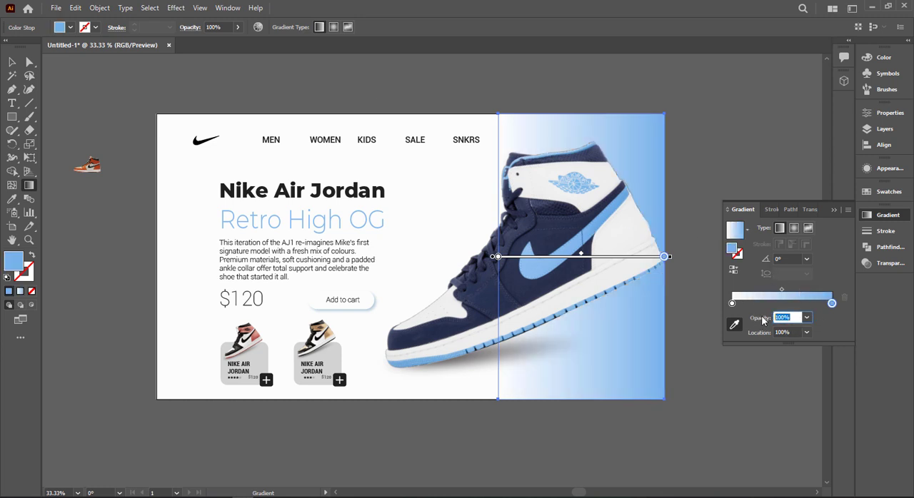
Step: Set the gradient's blue stop to 10% opacity and its white stop to 0% opacity
{"action": "left_click", "coordinate": [12, 62]}
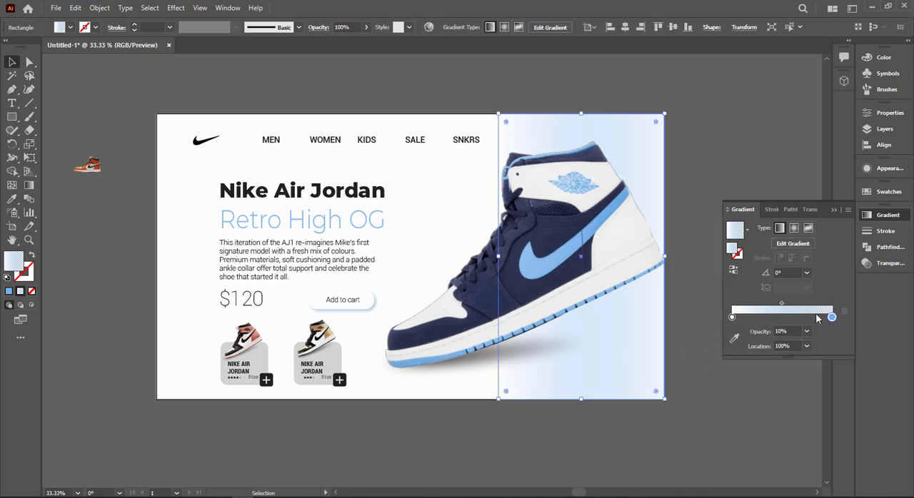
{"action": "left_click", "coordinate": [732, 317]}
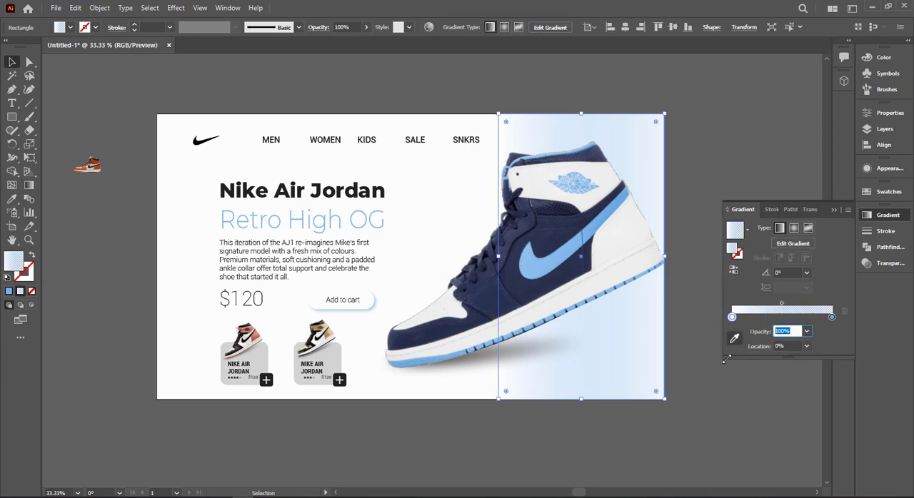
{"action": "key", "text": "Return"}
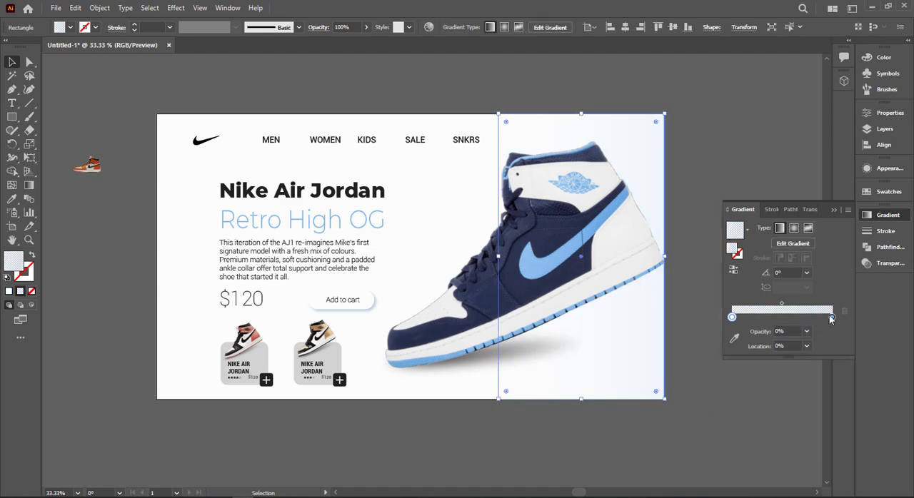
Step: Set the opacity of the rectangle gradient's blue stop to 30%
{"action": "left_click", "coordinate": [828, 335]}
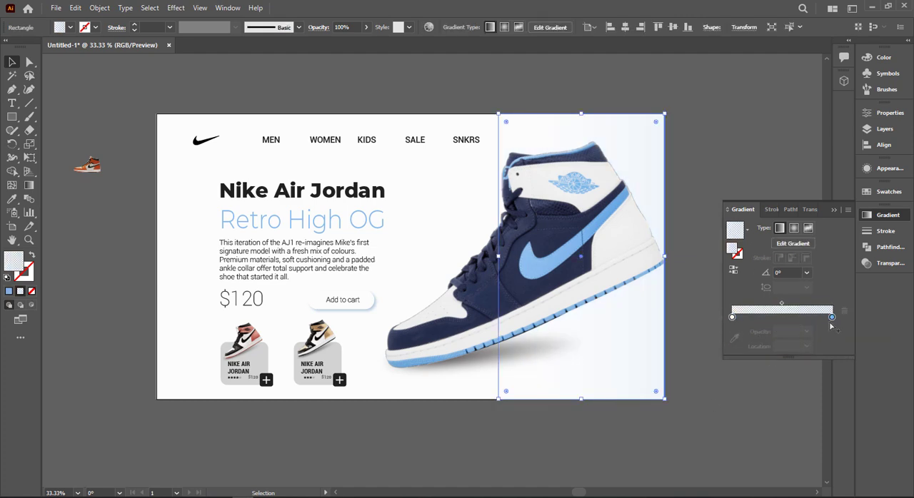
{"action": "left_click", "coordinate": [832, 318]}
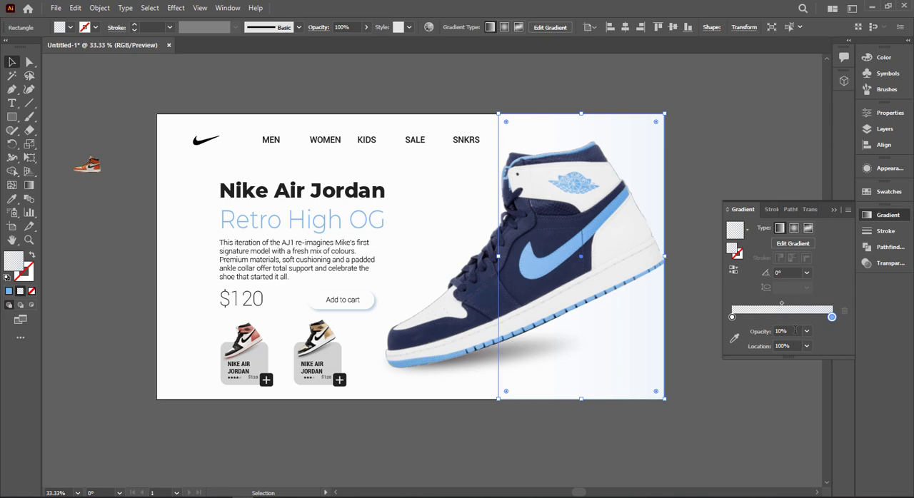
{"action": "left_click", "coordinate": [807, 331]}
{"action": "left_click", "coordinate": [827, 388]}
{"action": "scroll", "coordinate": [822, 408], "scroll_direction": "down", "scroll_amount": 5}
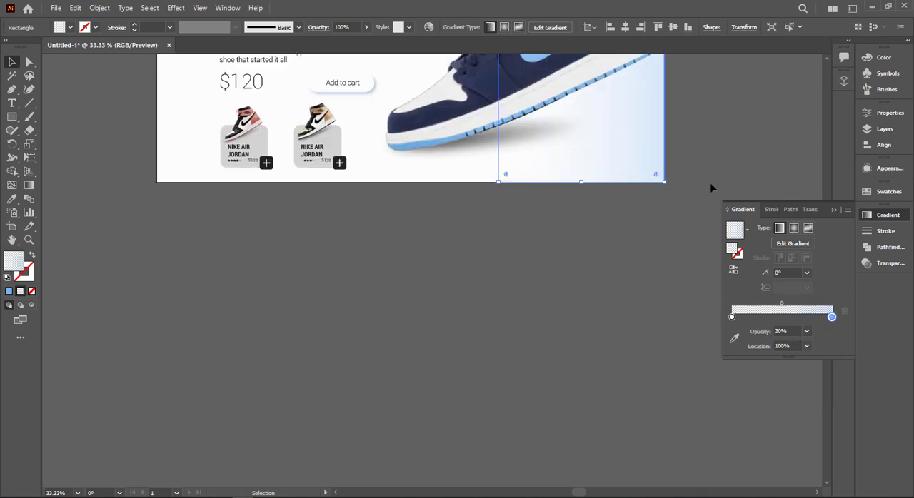
{"action": "left_click", "coordinate": [722, 134]}
{"action": "key", "text": "ctrl+0"}
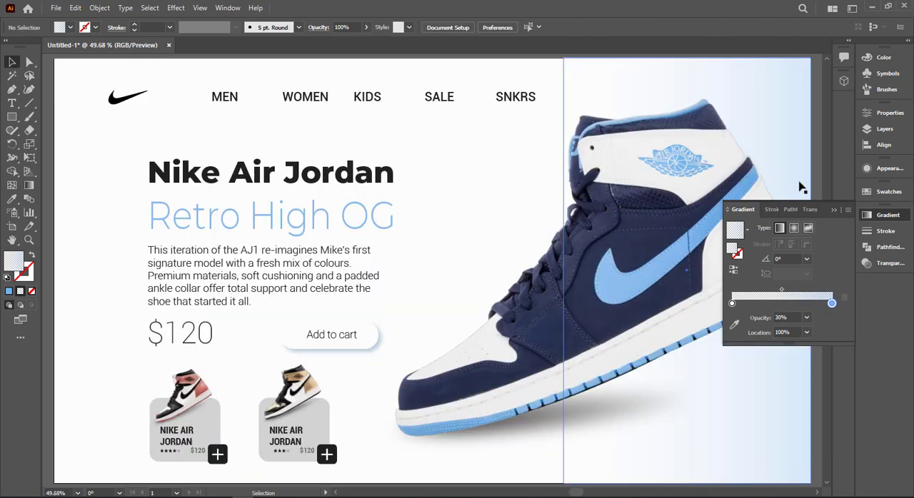
{"action": "left_click", "coordinate": [832, 210]}
Step: Activate the Type tool for a new text object
{"action": "scroll", "coordinate": [730, 346], "scroll_direction": "down", "scroll_amount": 1}
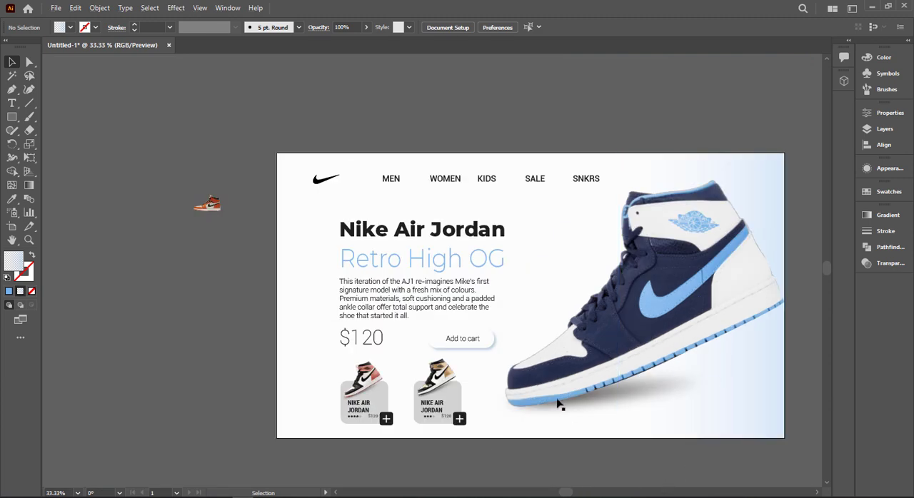
{"action": "left_click", "coordinate": [11, 105]}
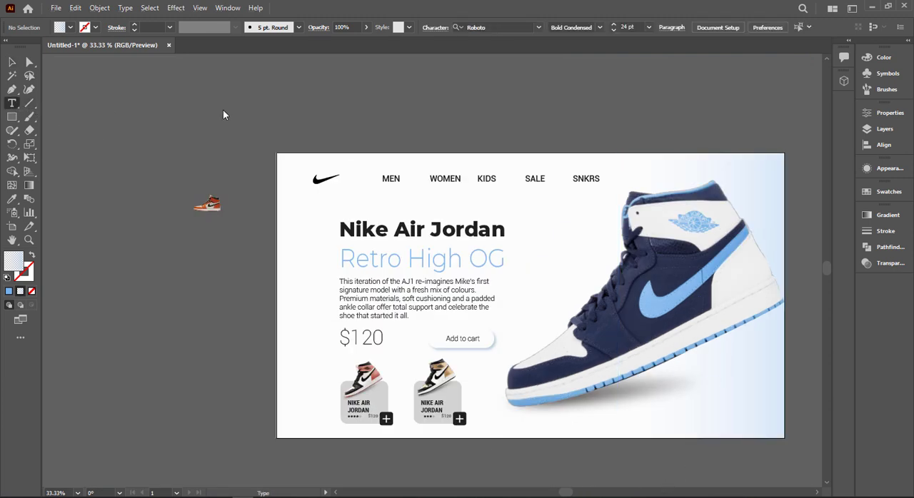